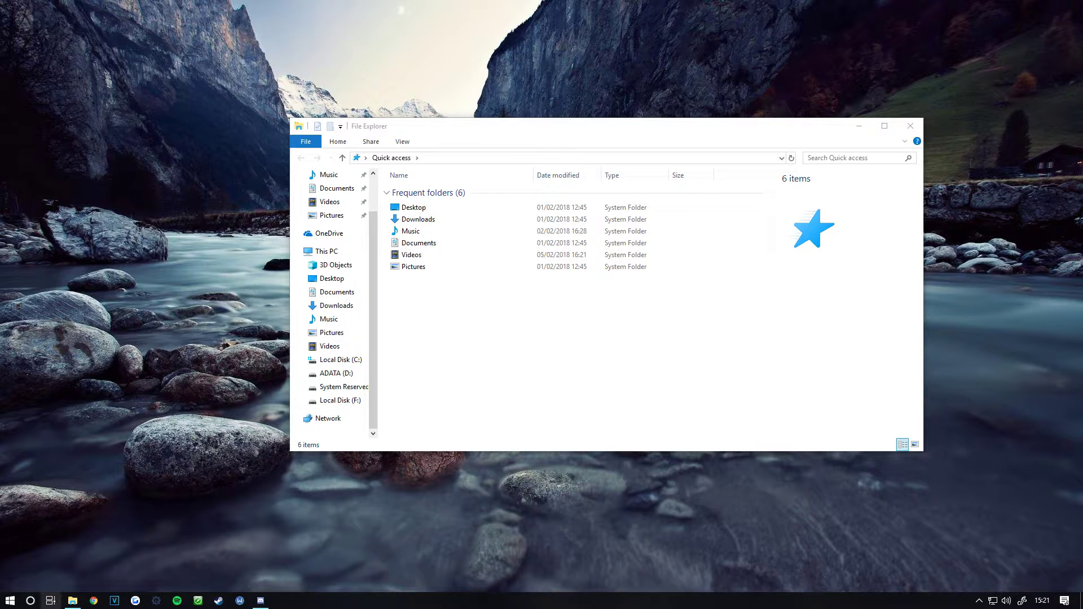
- Switch to Steam and locate DayZ Tools in the library's list of tools, checking its available actions
{"action": "left_click", "coordinate": [217, 601]}
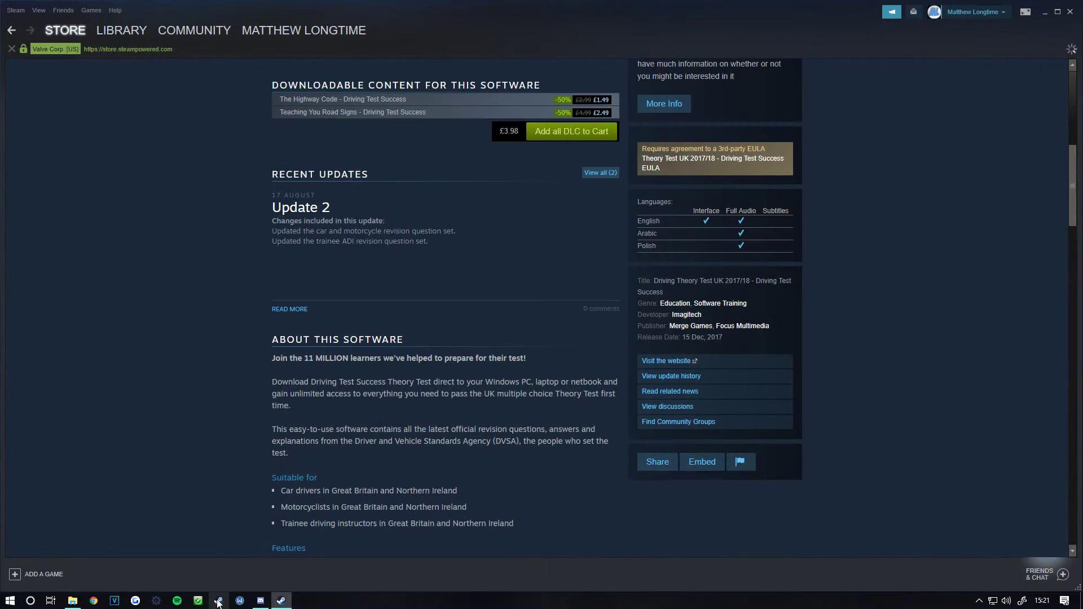
{"action": "mouse_move", "coordinate": [120, 29]}
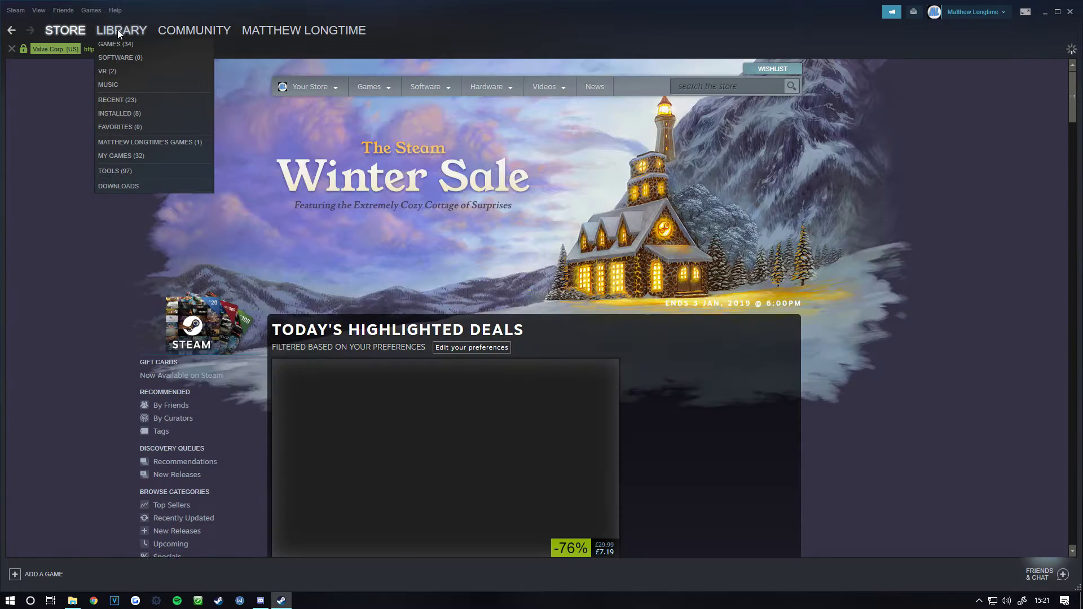
{"action": "left_click", "coordinate": [114, 172]}
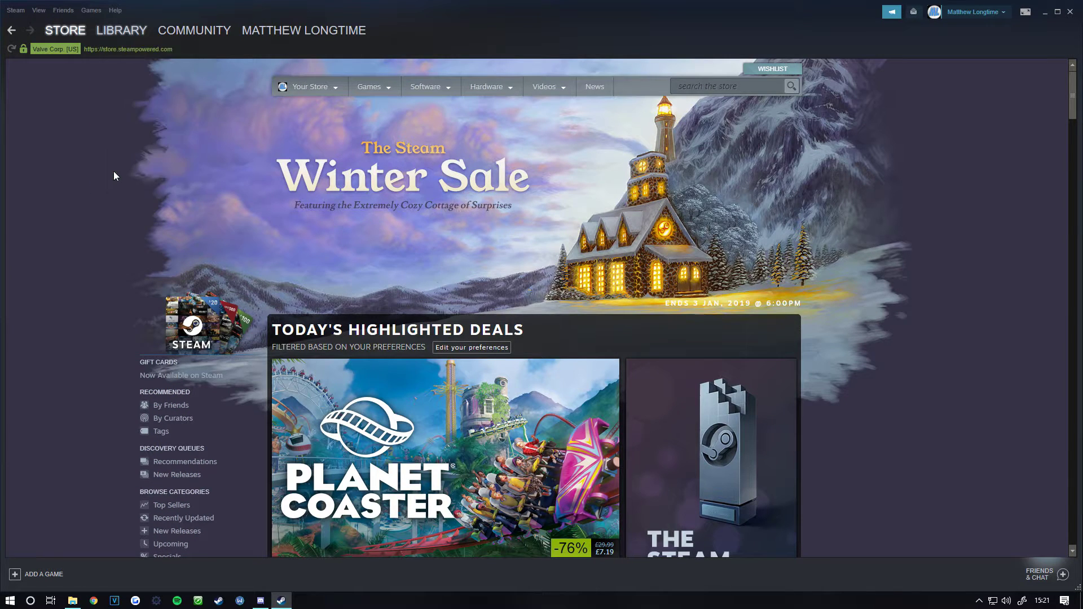
{"action": "scroll", "coordinate": [111, 177], "scroll_direction": "up", "scroll_amount": 10}
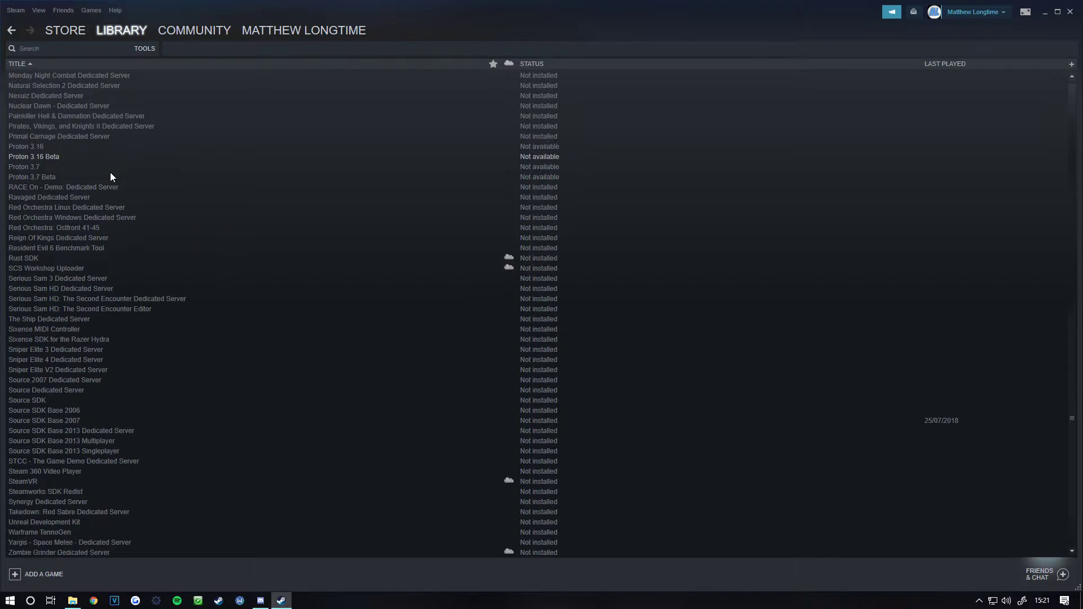
{"action": "scroll", "coordinate": [110, 192], "scroll_direction": "up", "scroll_amount": 6}
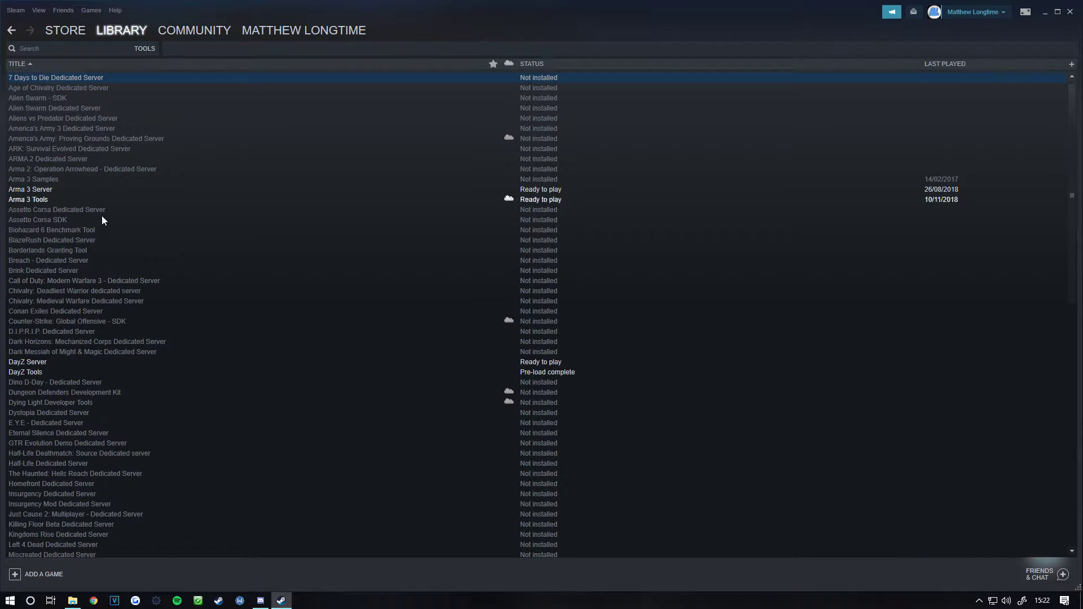
{"action": "left_click", "coordinate": [45, 372]}
{"action": "right_click", "coordinate": [43, 372]}
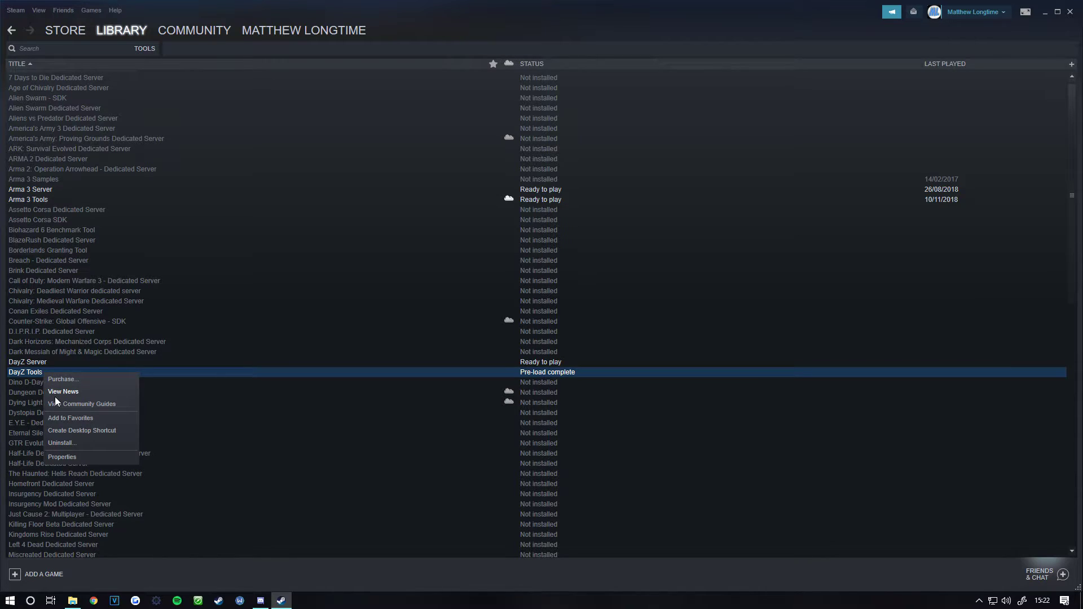
{"action": "left_click", "coordinate": [340, 251]}
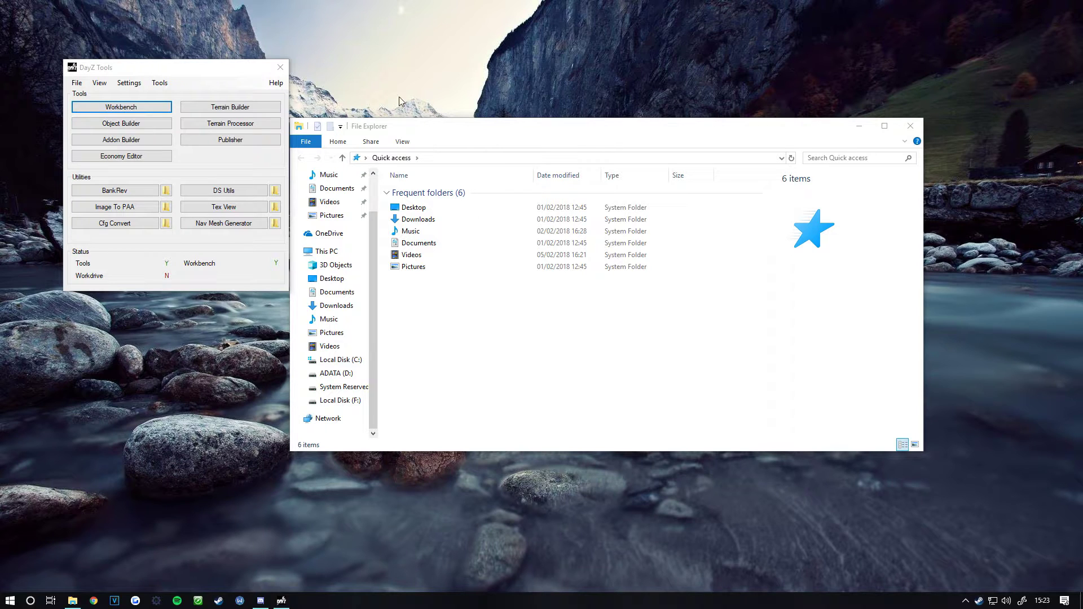
- Mount drive P with DayZ Tools and approve the administrator request
{"action": "left_click", "coordinate": [159, 83]}
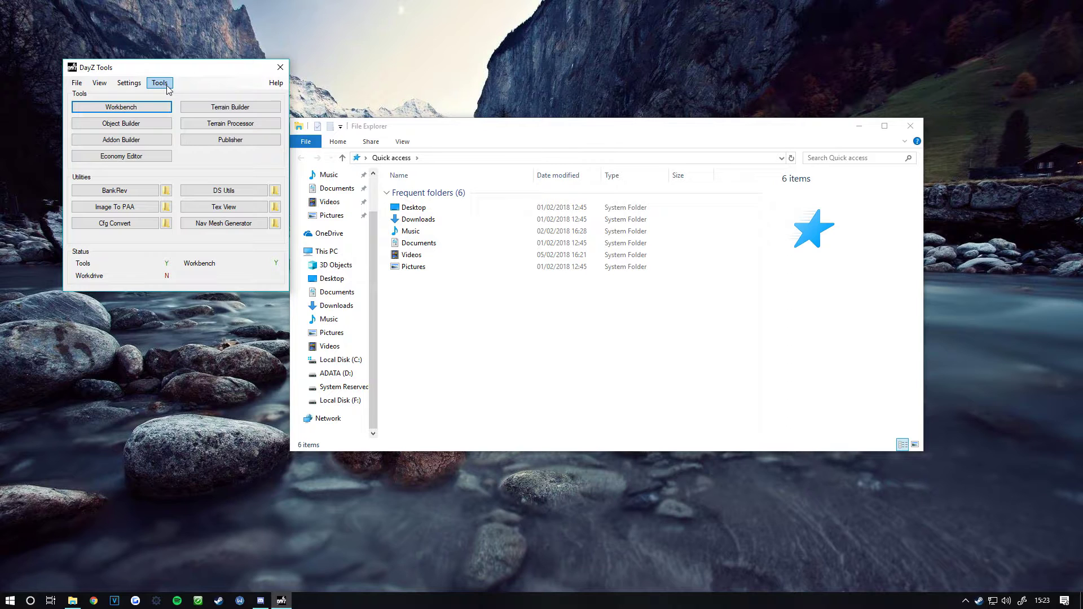
{"action": "left_click", "coordinate": [136, 85]}
{"action": "left_click", "coordinate": [306, 79]}
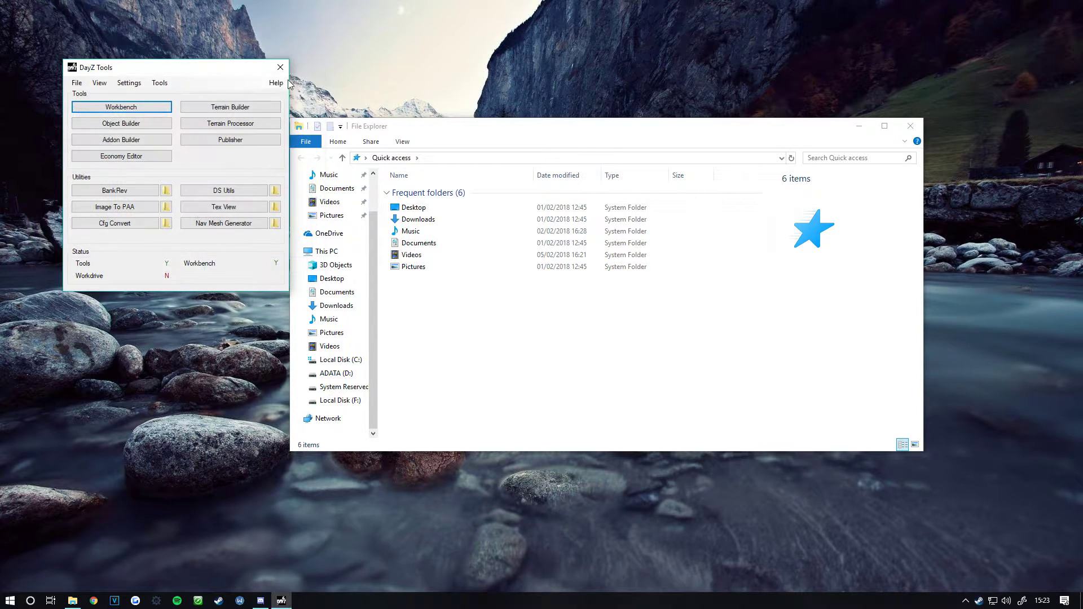
{"action": "left_click", "coordinate": [160, 83]}
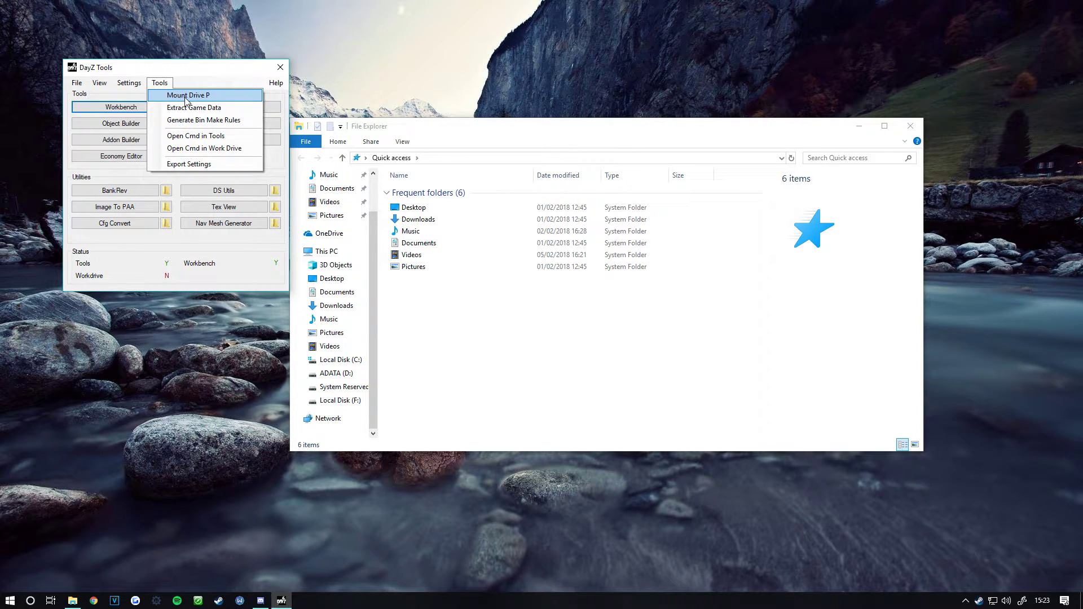
{"action": "left_click", "coordinate": [182, 97]}
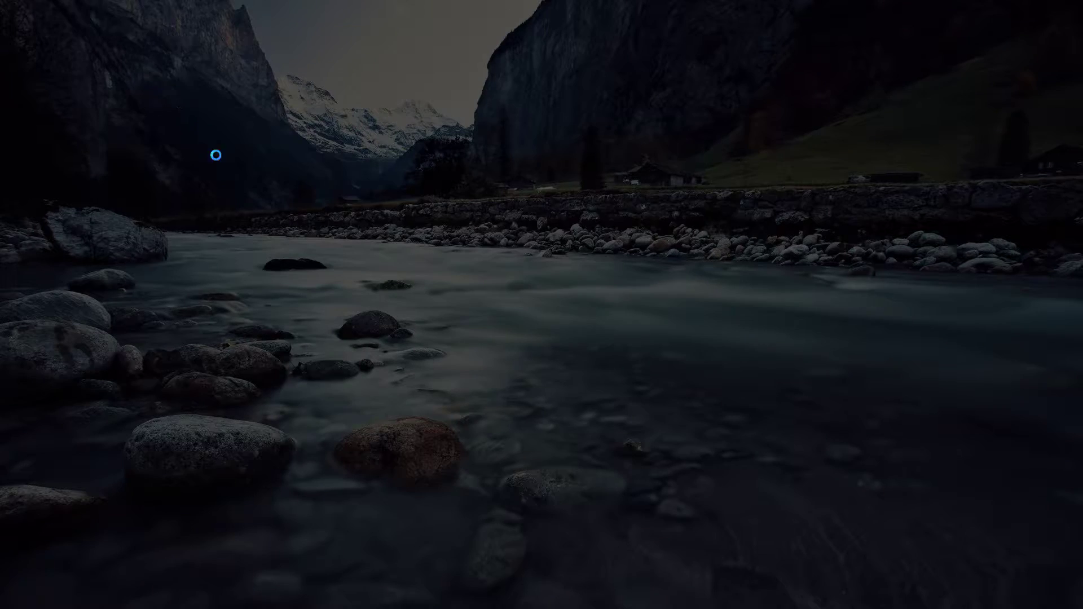
{"action": "left_click", "coordinate": [506, 375]}
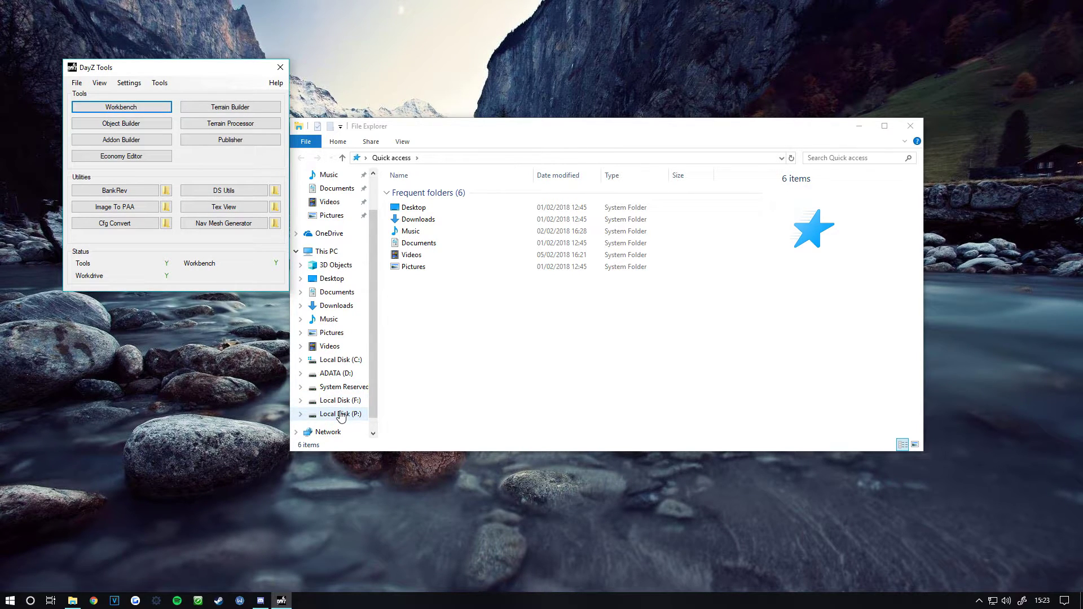
- Create a folder named longsshore_island in the root of the P drive
{"action": "left_click", "coordinate": [340, 415]}
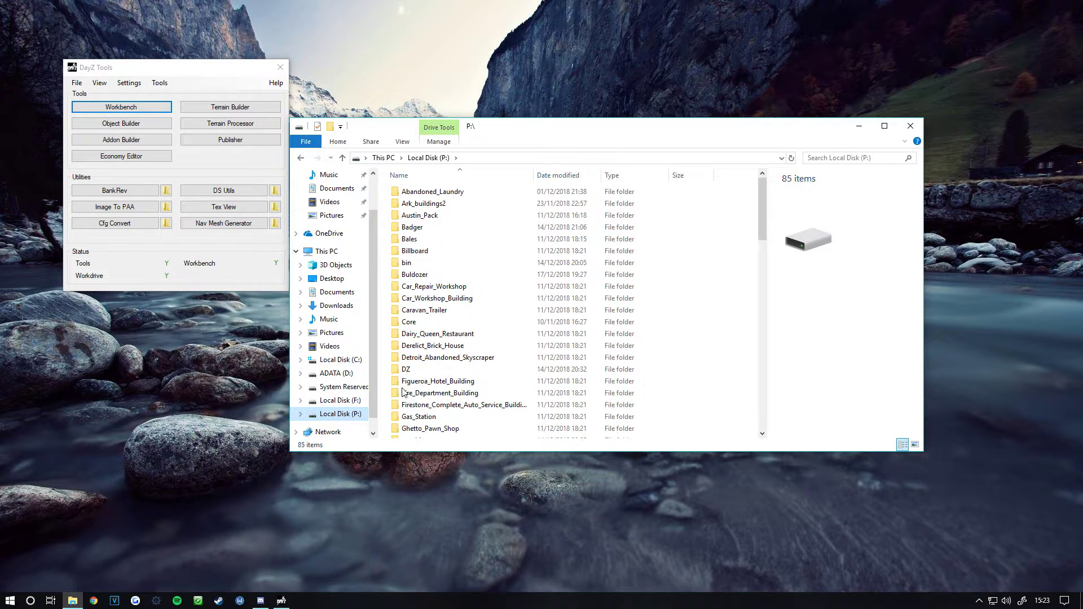
{"action": "scroll", "coordinate": [493, 340], "scroll_direction": "down", "scroll_amount": 18}
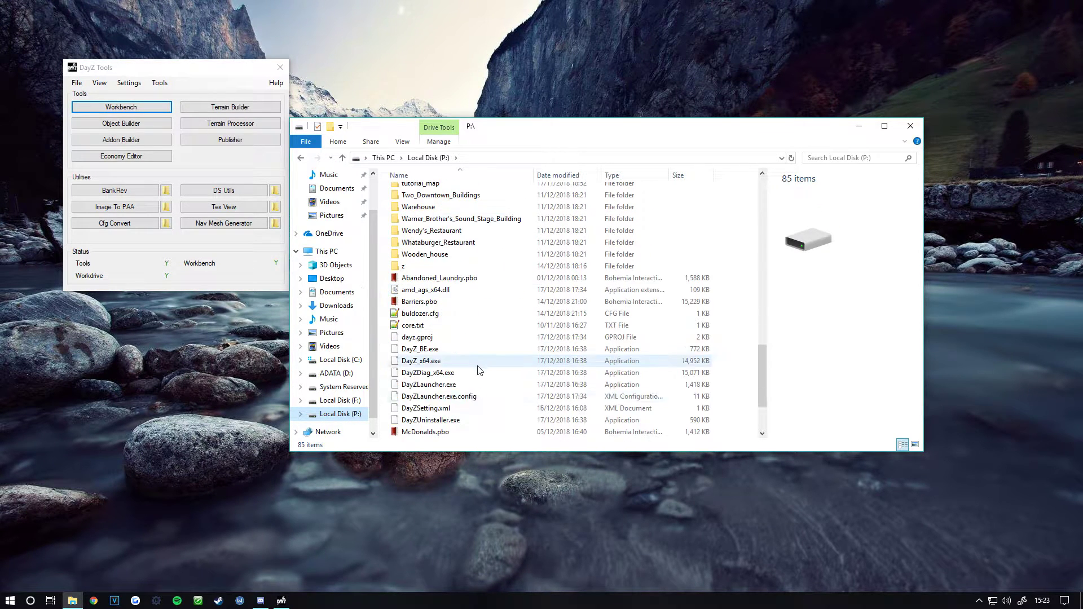
{"action": "scroll", "coordinate": [478, 367], "scroll_direction": "down", "scroll_amount": 3}
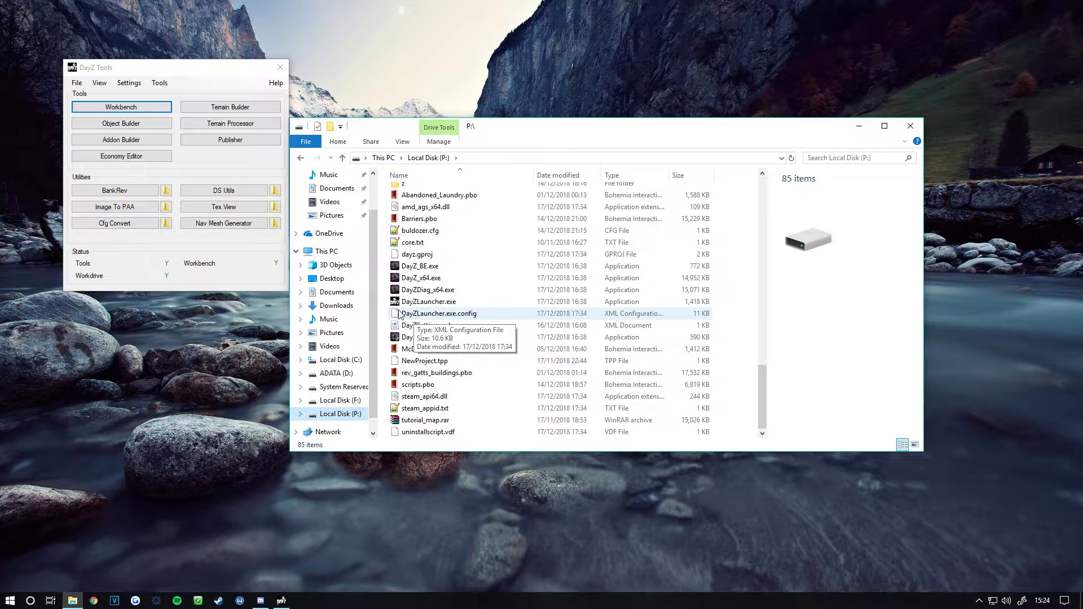
{"action": "right_click", "coordinate": [385, 354]}
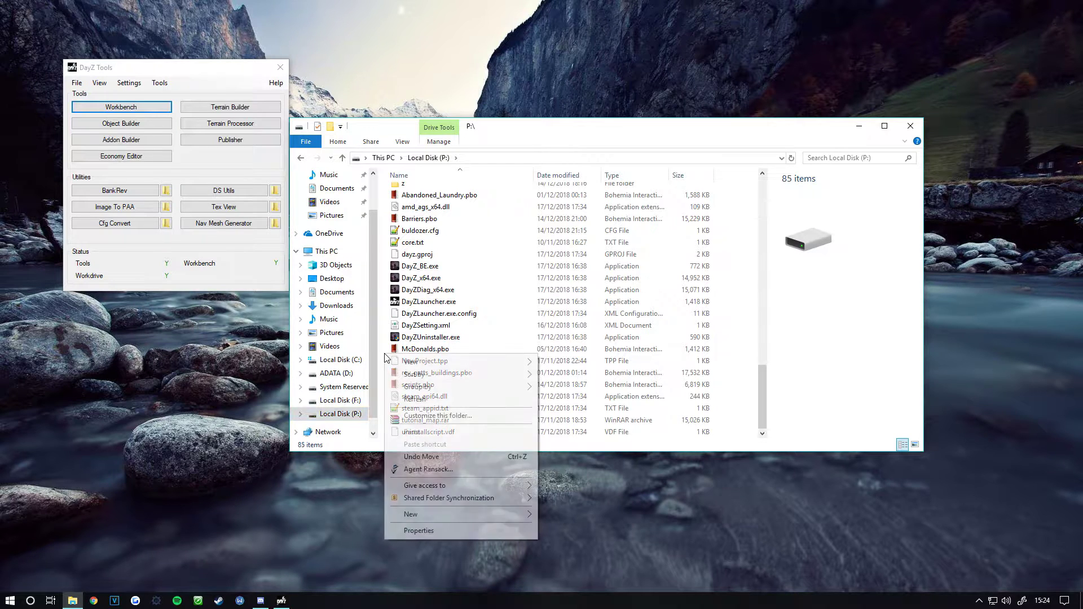
{"action": "mouse_move", "coordinate": [418, 517]}
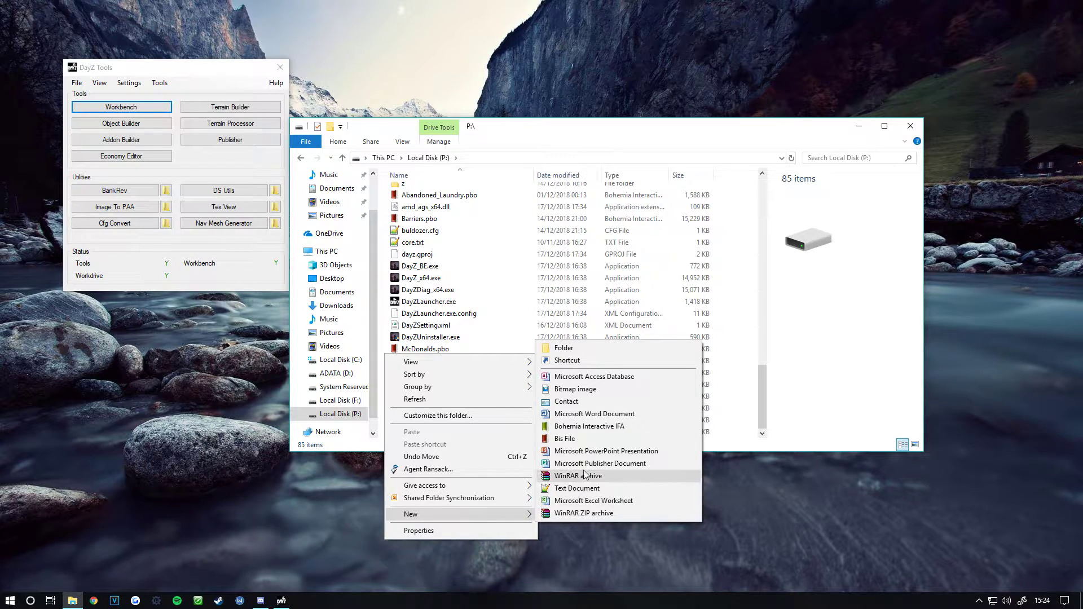
{"action": "left_click", "coordinate": [572, 350]}
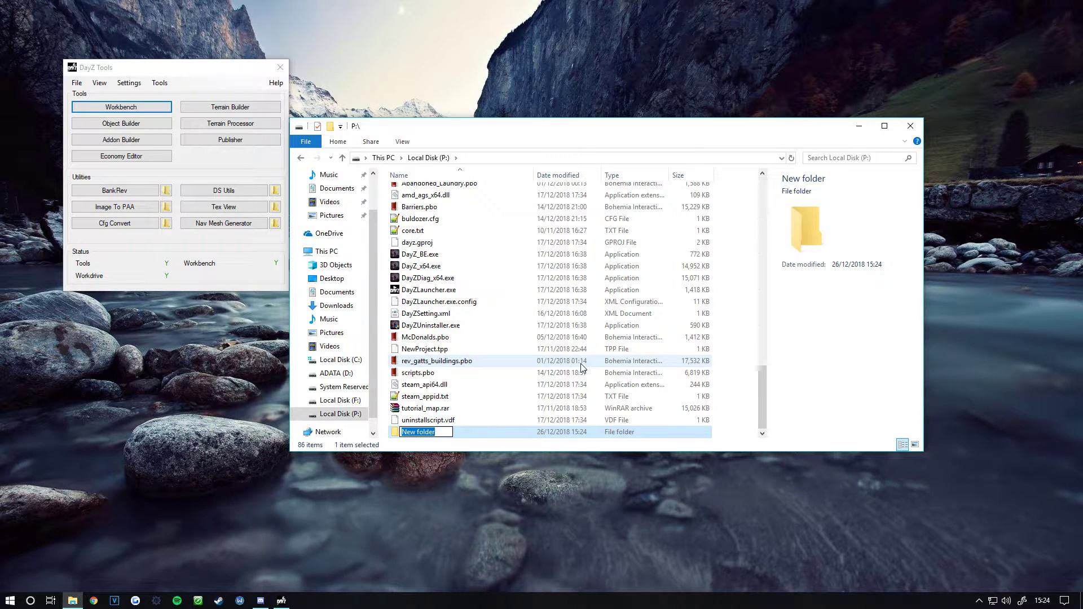
{"action": "type", "text": "longsshore_island"}
{"action": "key", "text": "Return"}
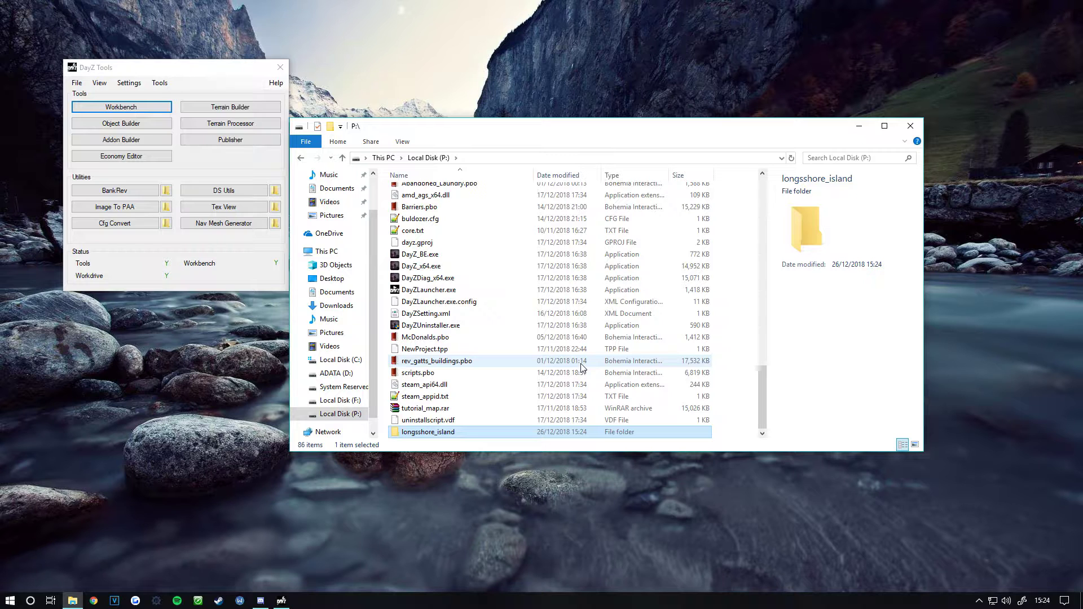
- Open the longsshore_island folder and create a subfolder named source in it
{"action": "key", "text": "Return"}
{"action": "right_click", "coordinate": [564, 367]}
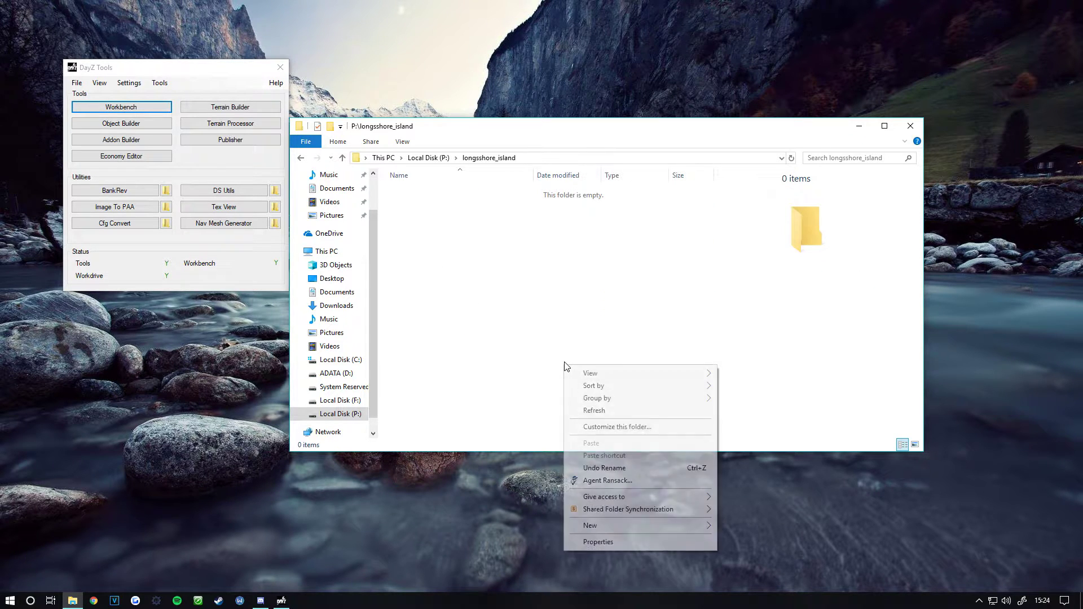
{"action": "mouse_move", "coordinate": [598, 525]}
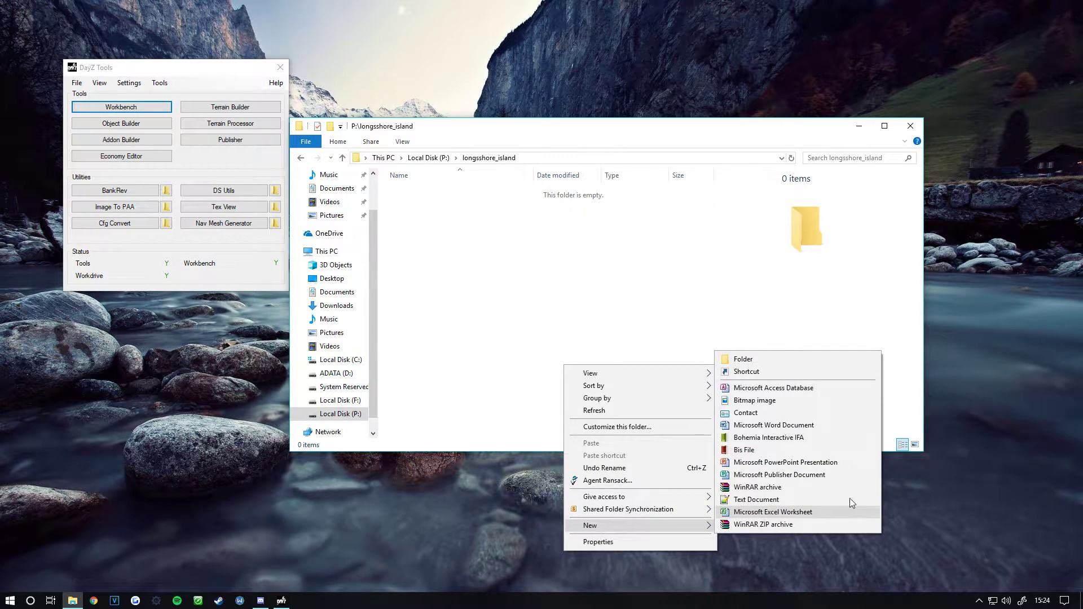
{"action": "left_click", "coordinate": [773, 361]}
{"action": "type", "text": "source"}
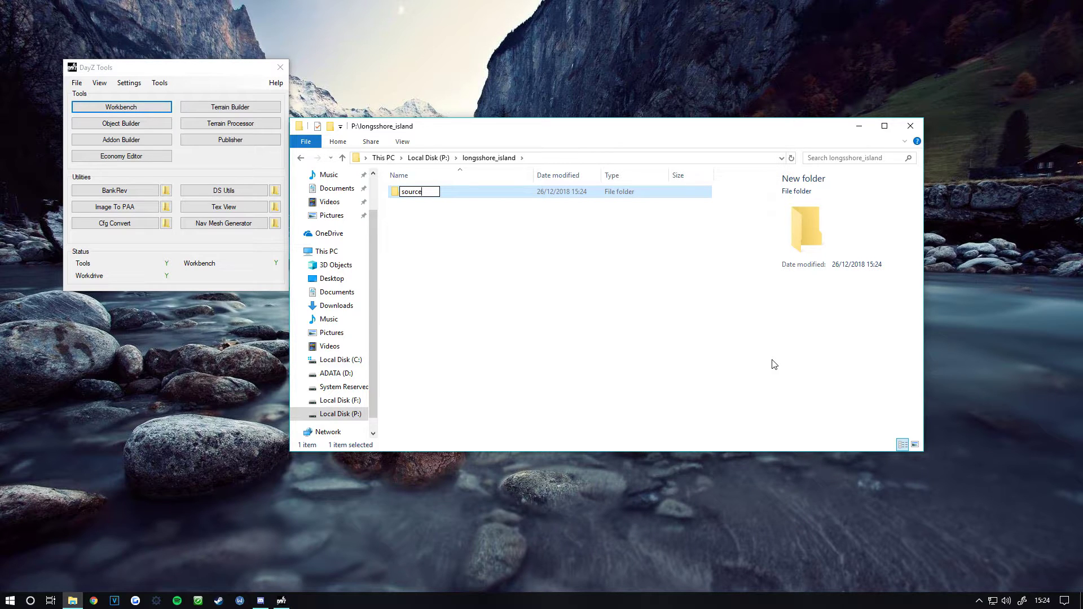
{"action": "key", "text": "Return"}
- Create a second subfolder named data in longsshore_island and close the File Explorer window
{"action": "right_click", "coordinate": [650, 322]}
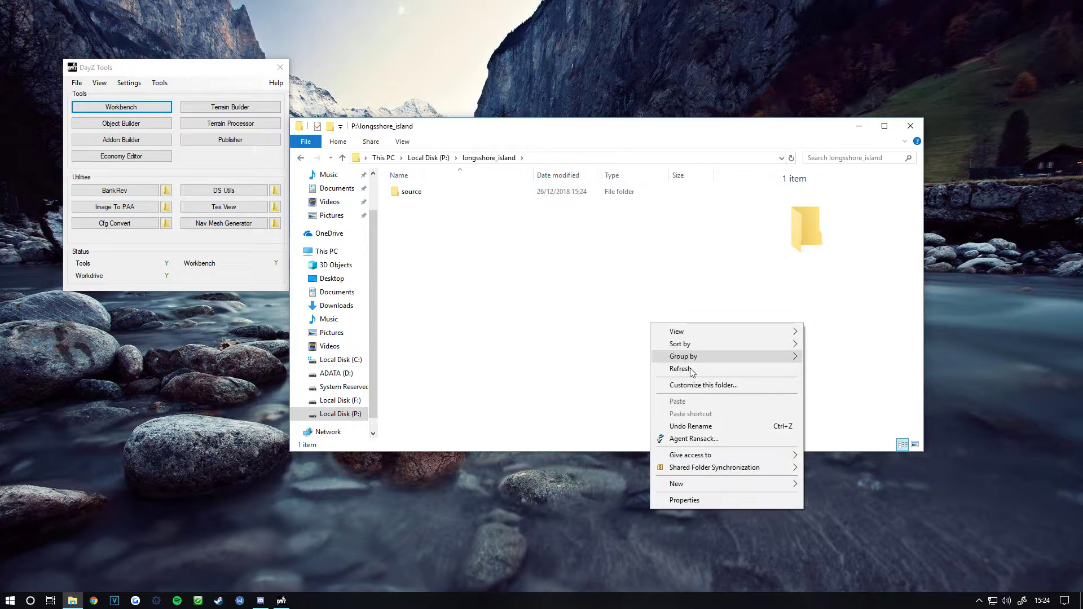
{"action": "mouse_move", "coordinate": [685, 487]}
{"action": "left_click", "coordinate": [840, 320]}
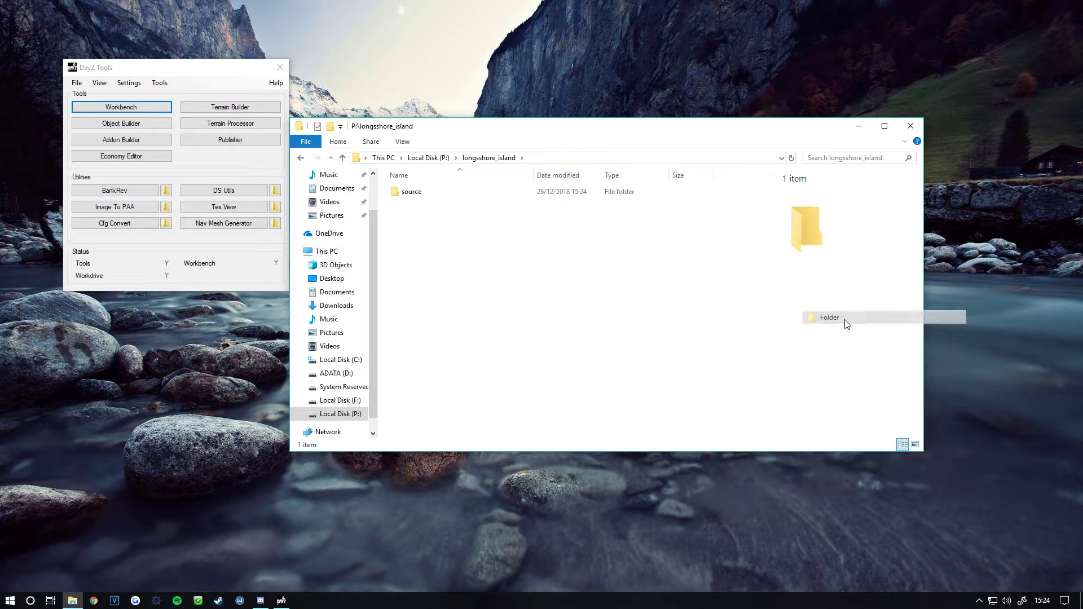
{"action": "type", "text": "data"}
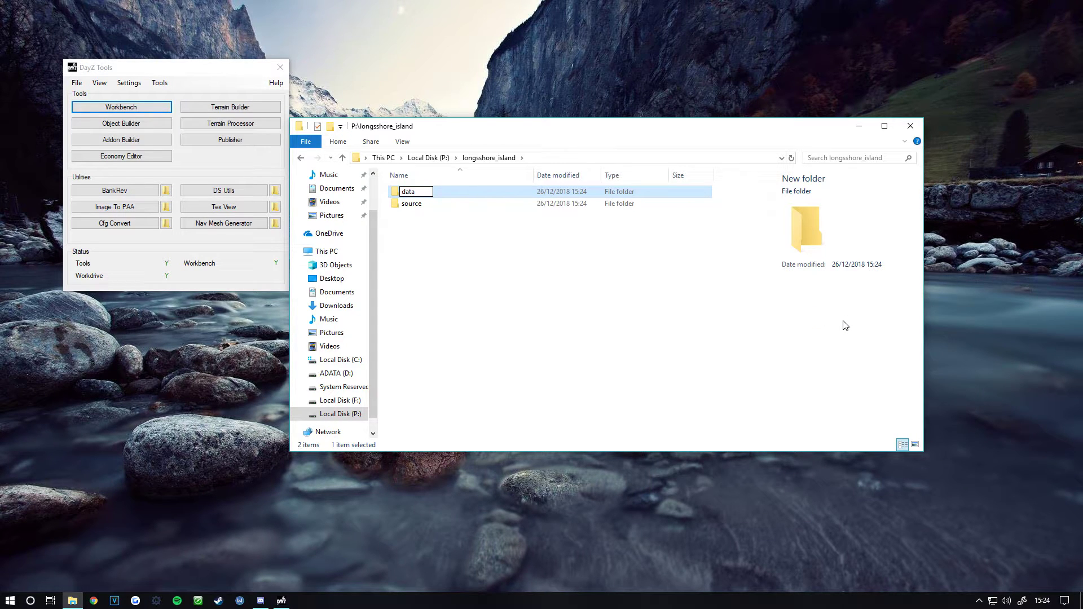
{"action": "key", "text": "Return"}
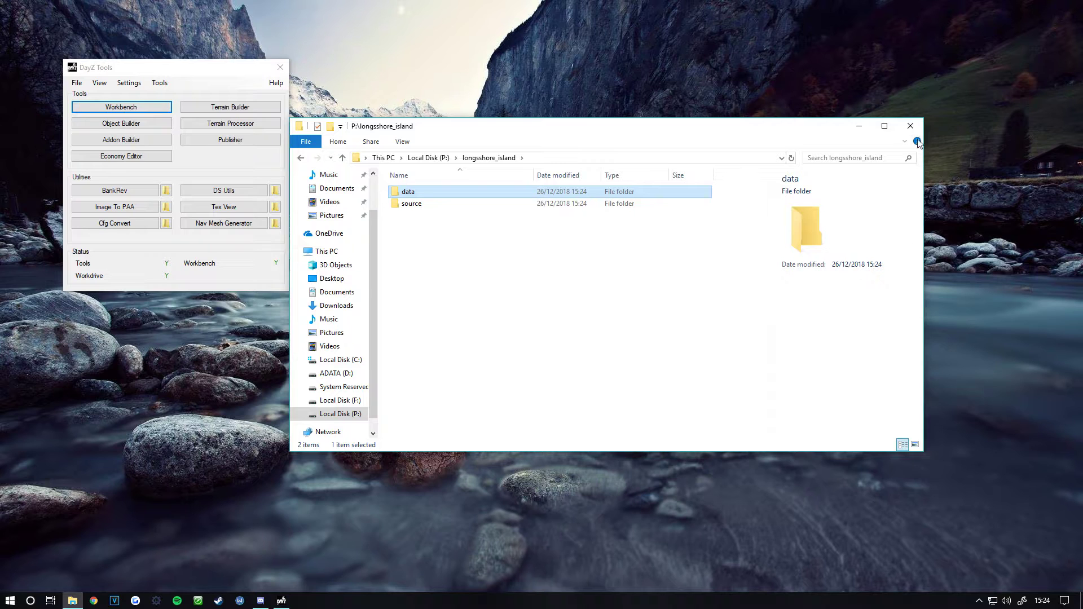
{"action": "left_click", "coordinate": [920, 124]}
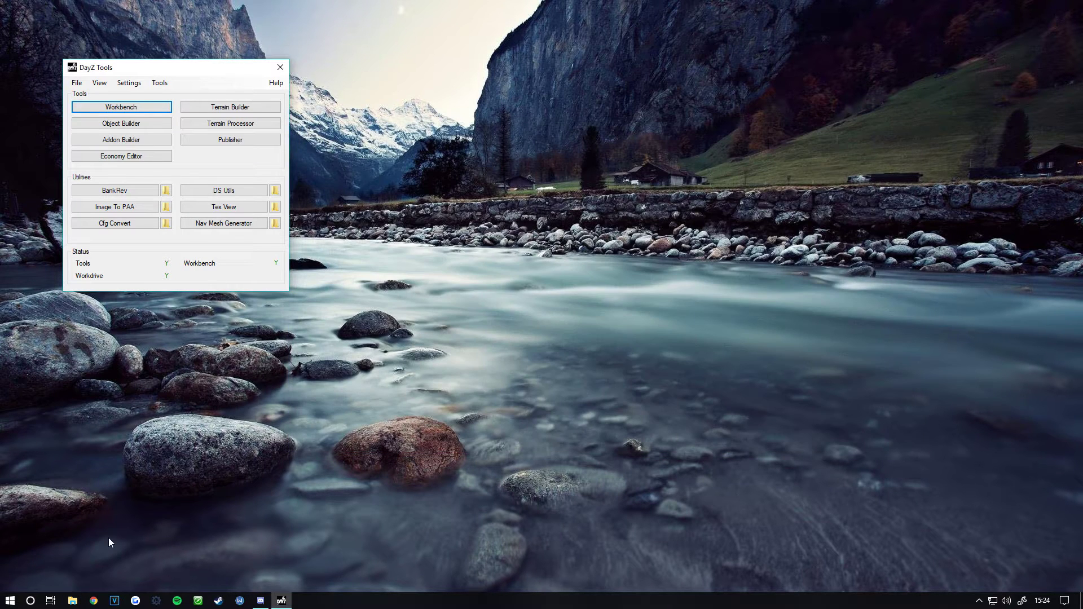
- Find L3DT through the Windows search and launch it
{"action": "left_click", "coordinate": [30, 600]}
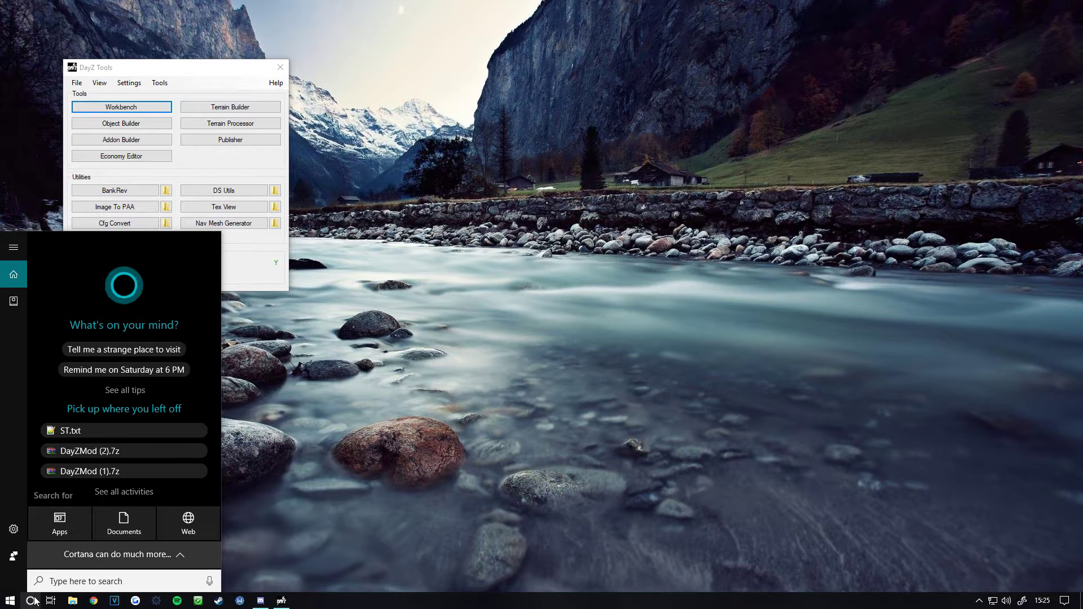
{"action": "type", "text": "l3"}
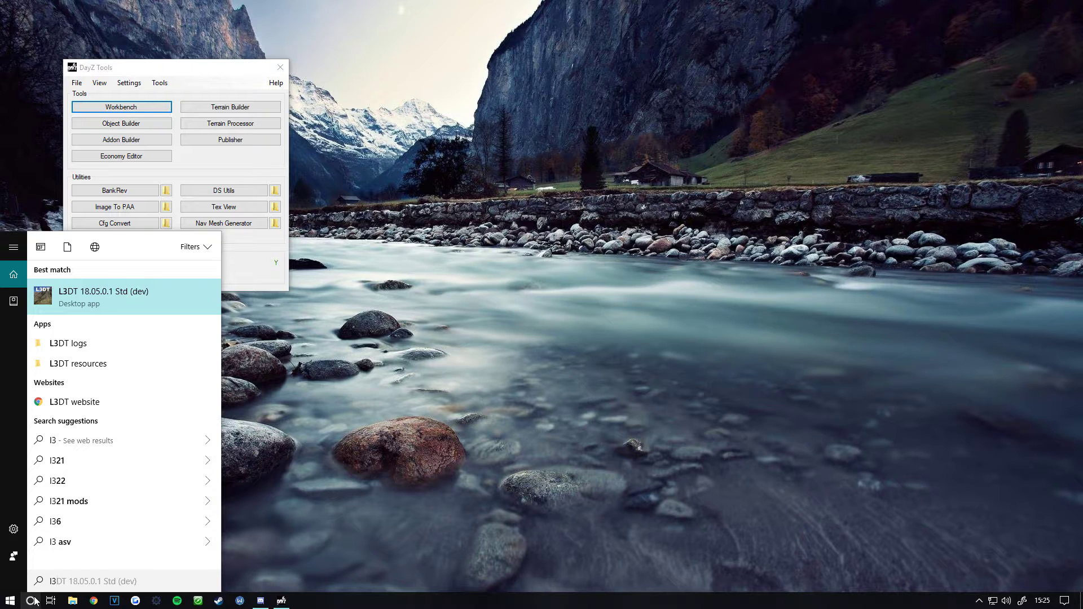
{"action": "key", "text": "Return"}
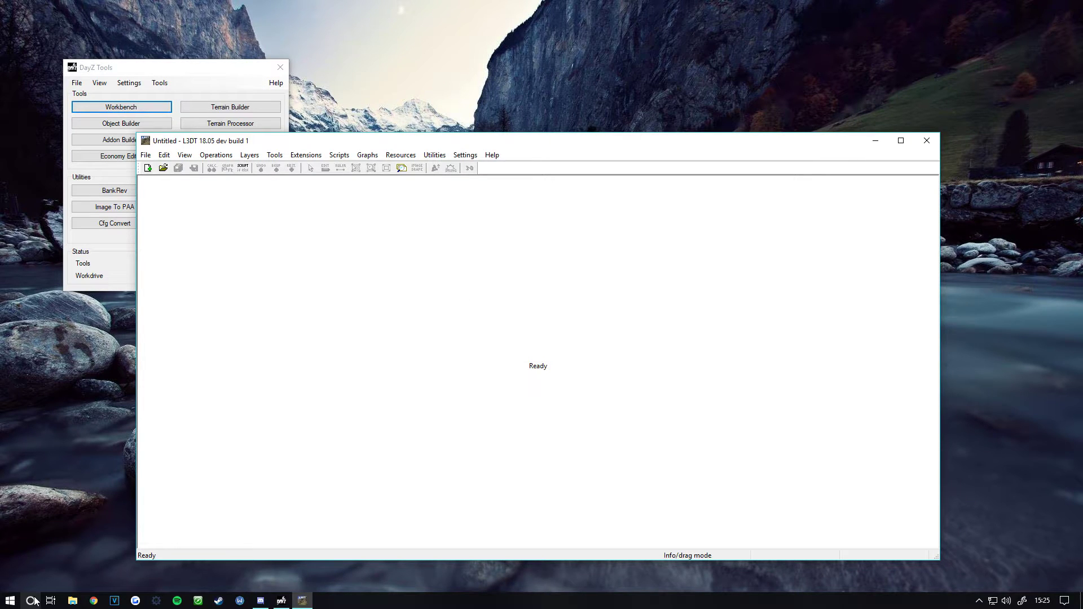
- Start a new designable map project with a 1024 x 1024 heightfield, 10 m horizontal scale and an HF/DM ratio of 64
{"action": "left_click", "coordinate": [146, 155]}
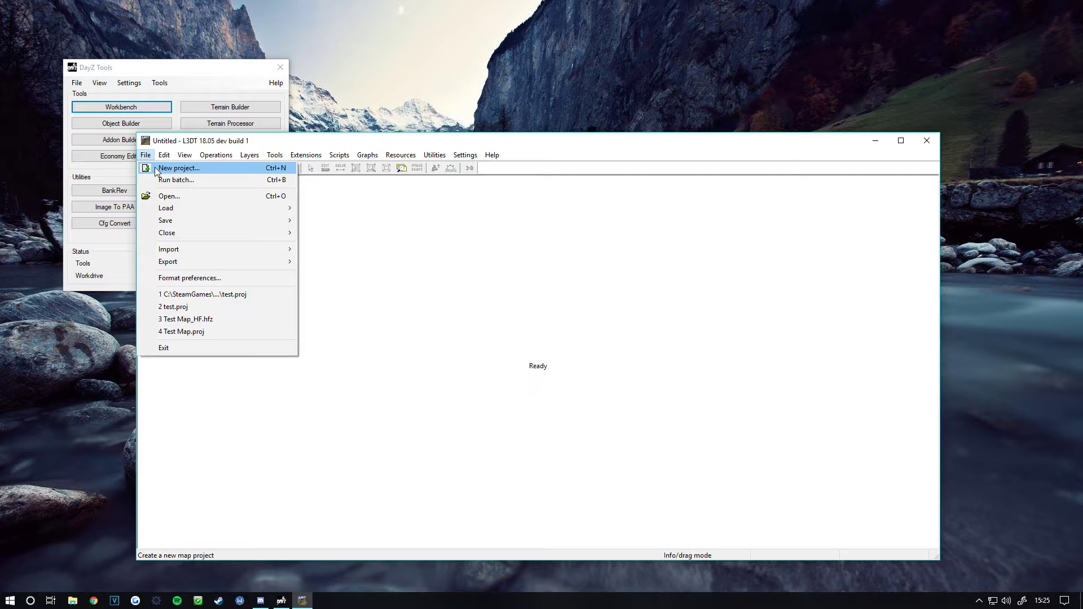
{"action": "left_click", "coordinate": [157, 168]}
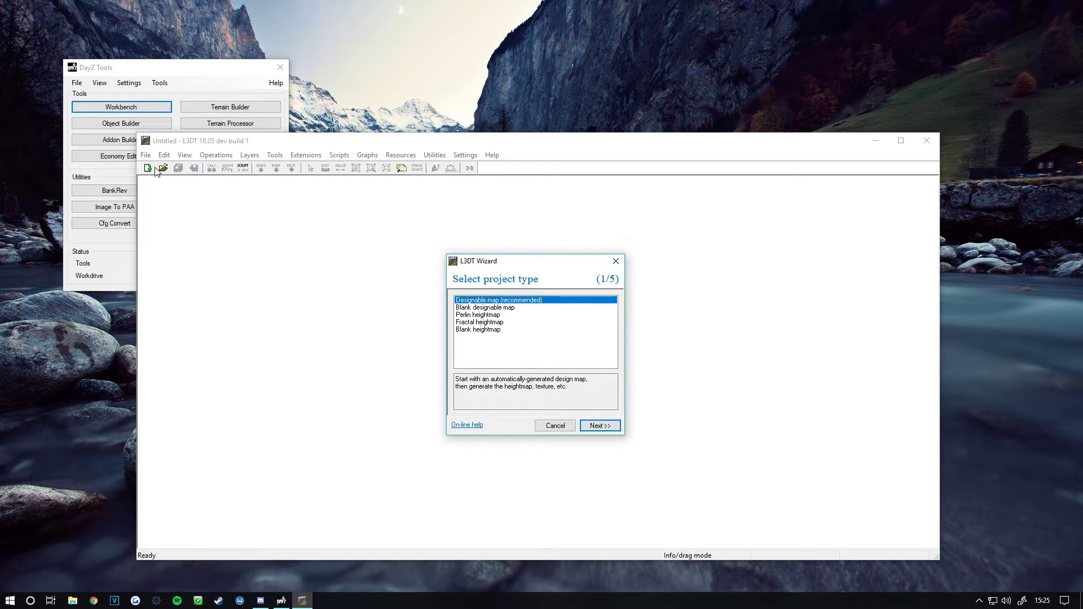
{"action": "left_click", "coordinate": [599, 426]}
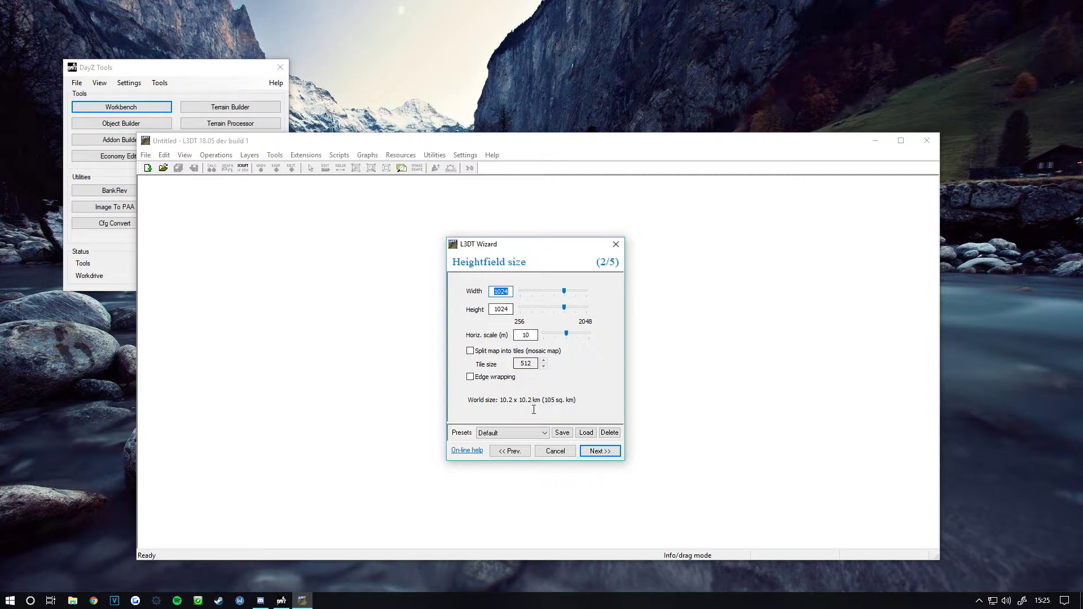
{"action": "left_click", "coordinate": [598, 452]}
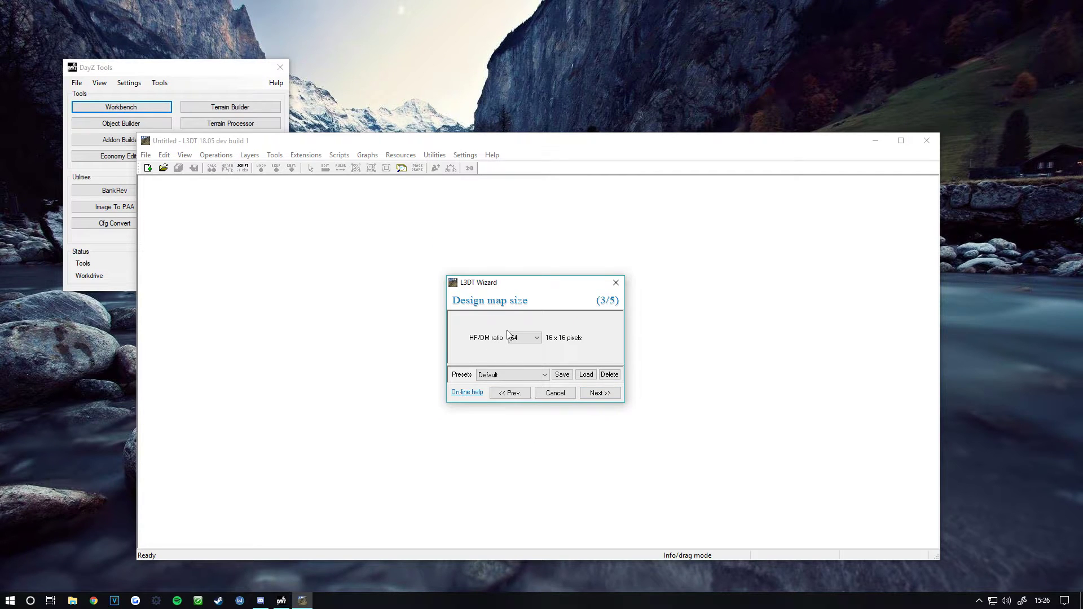
{"action": "left_click", "coordinate": [600, 393]}
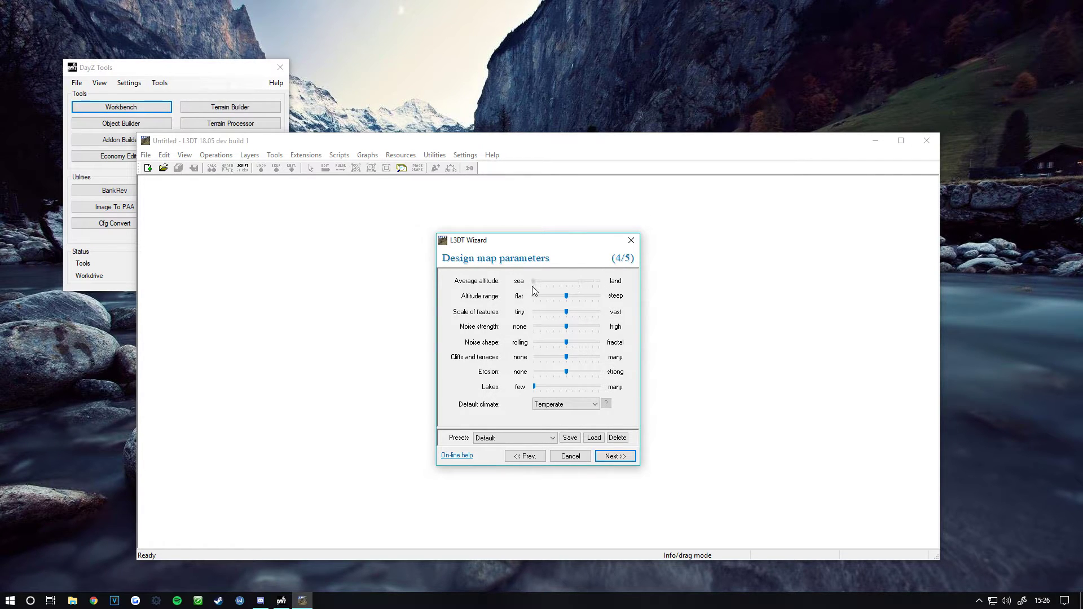
- Set the design map sliders for mostly land, a fairly flat range, smaller features, weak rolling noise, few cliffs and lakes, and no erosion
{"action": "left_click_drag", "start_coordinate": [563, 285], "coordinate": [587, 289]}
{"action": "left_click_drag", "start_coordinate": [567, 296], "coordinate": [542, 305]}
{"action": "left_click_drag", "start_coordinate": [566, 313], "coordinate": [567, 312]}
{"action": "left_click_drag", "start_coordinate": [553, 336], "coordinate": [544, 351]}
{"action": "left_click_drag", "start_coordinate": [548, 395], "coordinate": [548, 399]}
{"action": "left_click_drag", "start_coordinate": [552, 384], "coordinate": [540, 393]}
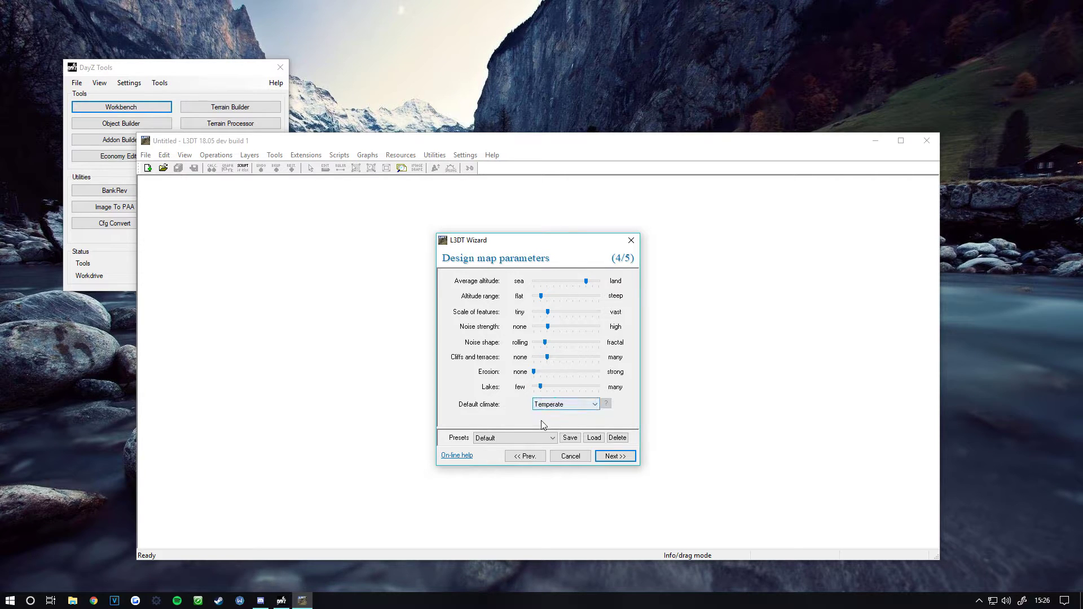
- Keep Temperate as the default climate and continue to the calculation queue
{"action": "left_click", "coordinate": [552, 406]}
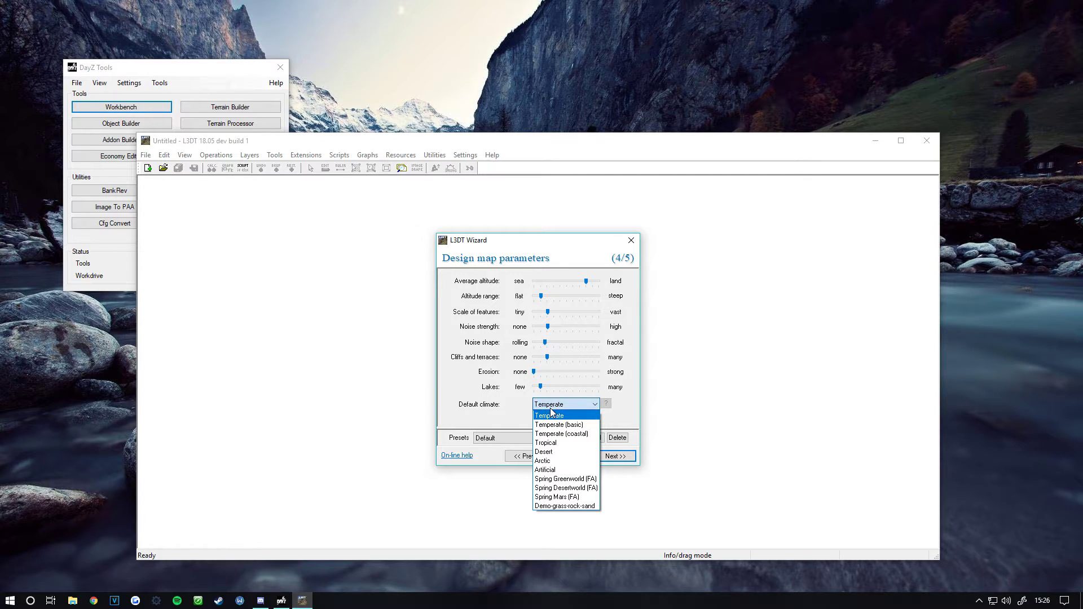
{"action": "left_click", "coordinate": [550, 408]}
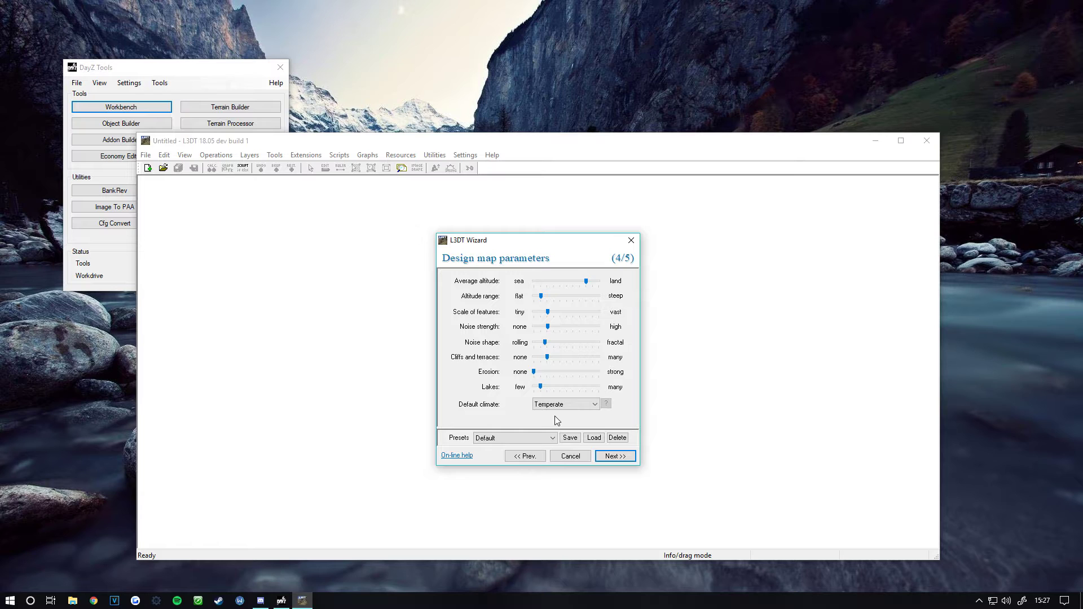
{"action": "left_click", "coordinate": [614, 455]}
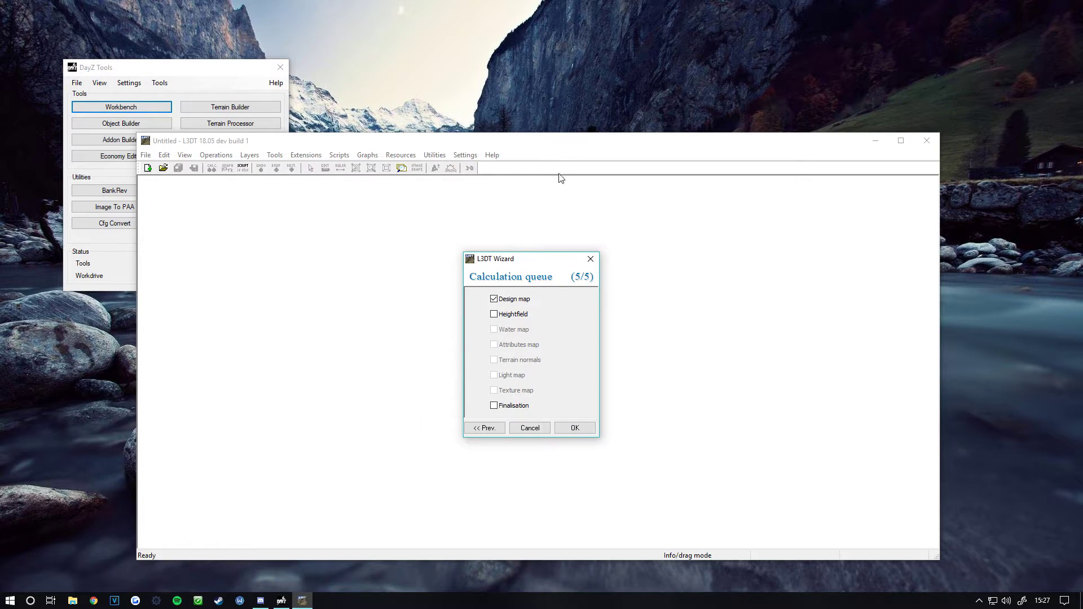
- Queue the heightfield, attributes, terrain normals and texture maps, and generate them with Use light map turned off in the texture settings
{"action": "left_click", "coordinate": [517, 317]}
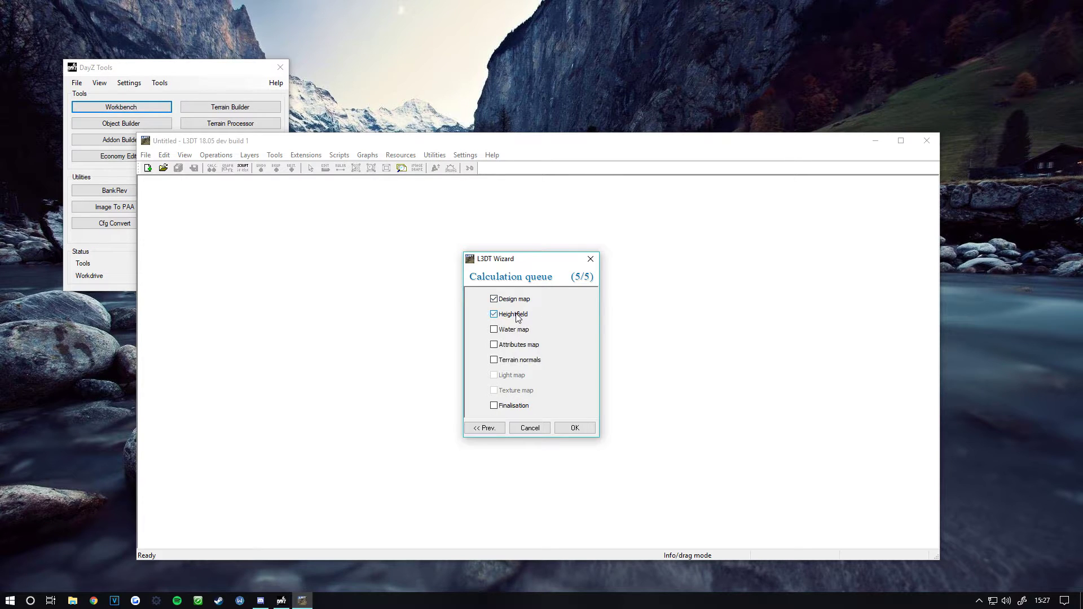
{"action": "left_click", "coordinate": [517, 346]}
{"action": "left_click", "coordinate": [517, 359]}
{"action": "left_click", "coordinate": [504, 397]}
{"action": "left_click", "coordinate": [573, 428]}
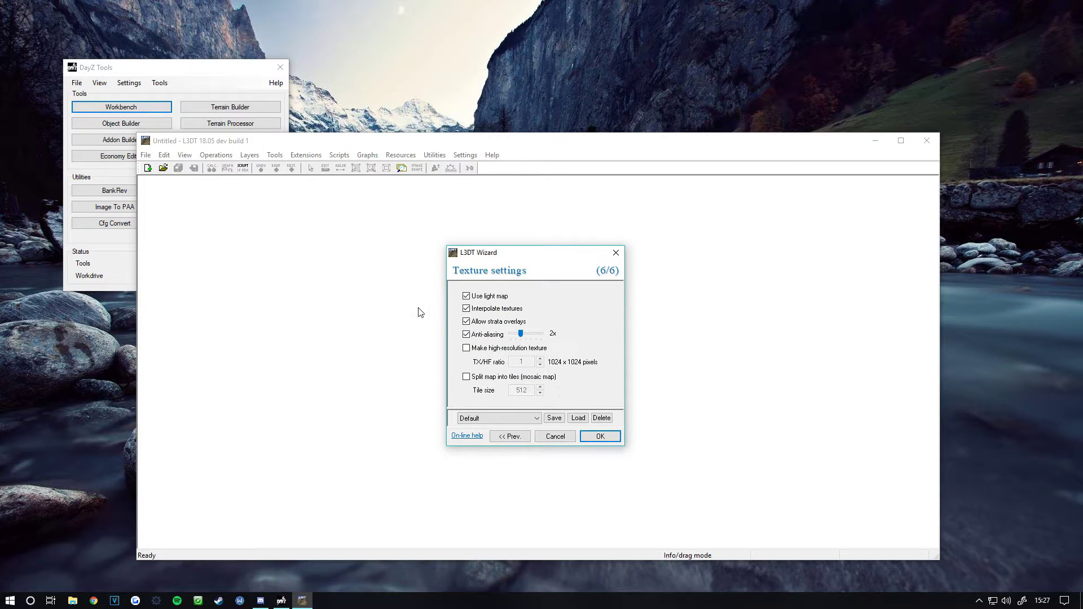
{"action": "left_click", "coordinate": [466, 297]}
{"action": "left_click", "coordinate": [600, 437]}
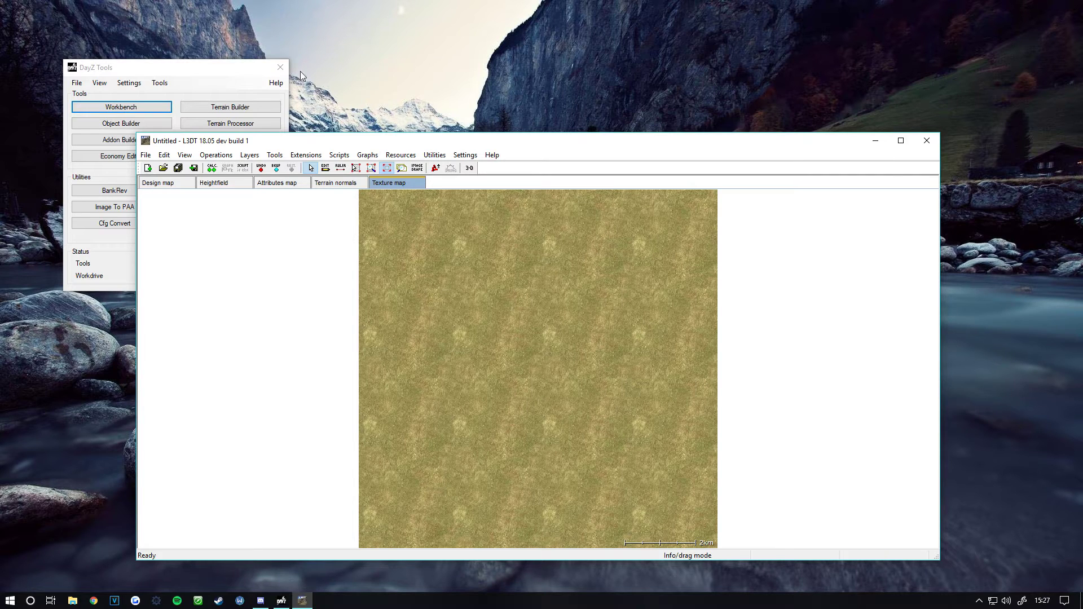
- Examine the generated terrain normals, attributes map and heightfield layers one after another
{"action": "left_click", "coordinate": [317, 180]}
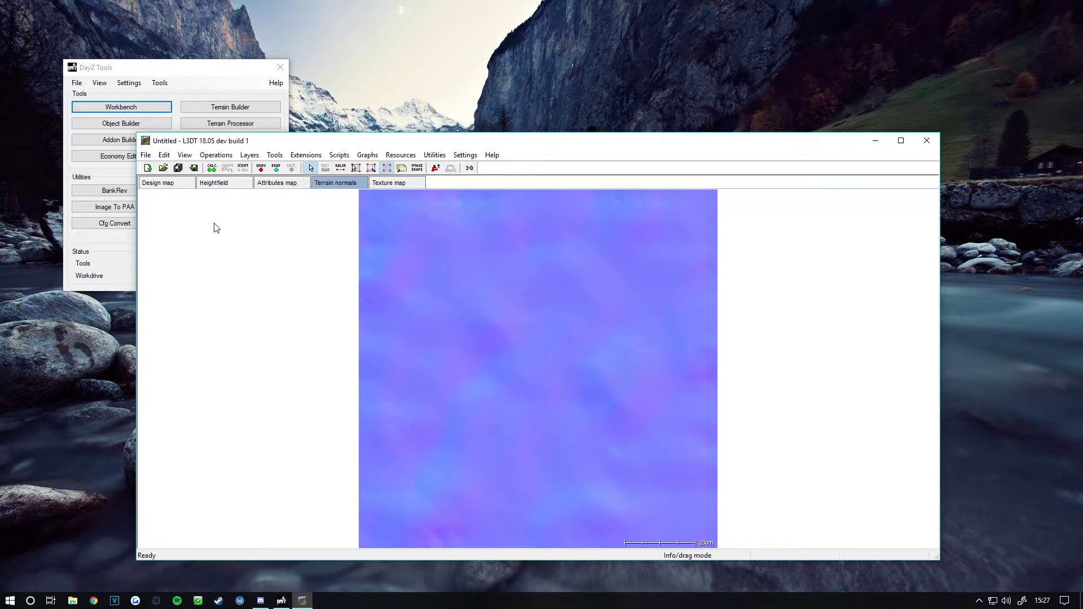
{"action": "left_click", "coordinate": [266, 180]}
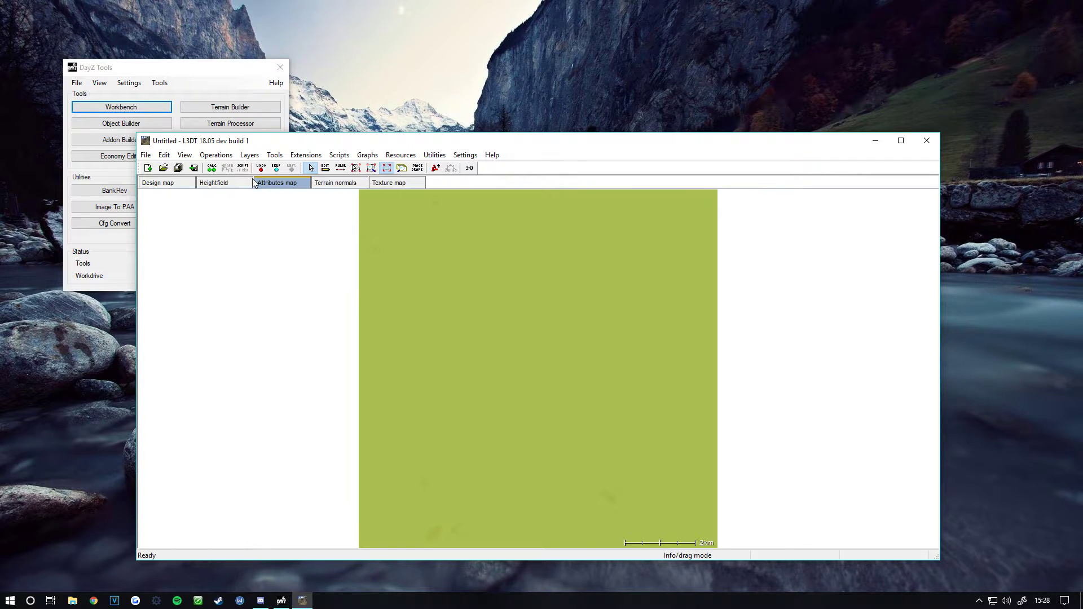
{"action": "left_click", "coordinate": [244, 185]}
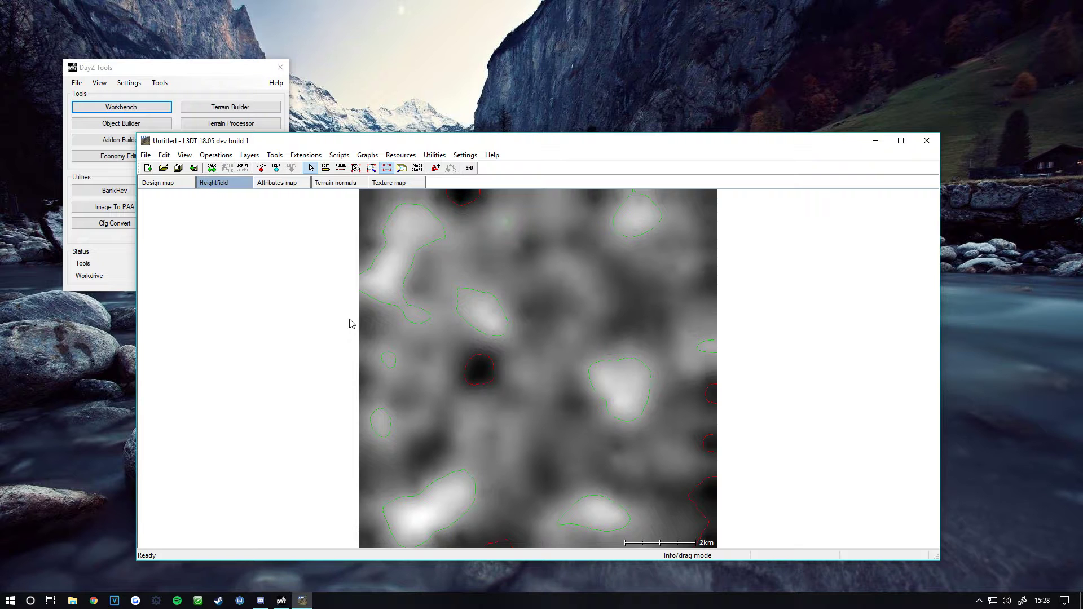
- Start saving the project and browse to the source folder inside longsshore_island on the P drive
{"action": "left_click", "coordinate": [152, 155]}
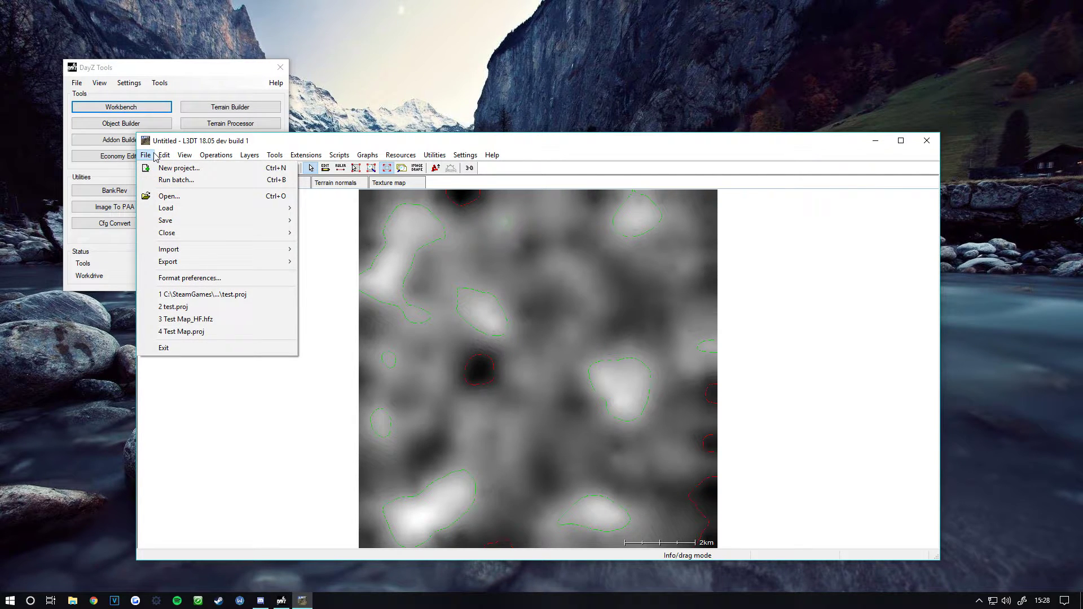
{"action": "mouse_move", "coordinate": [173, 220]}
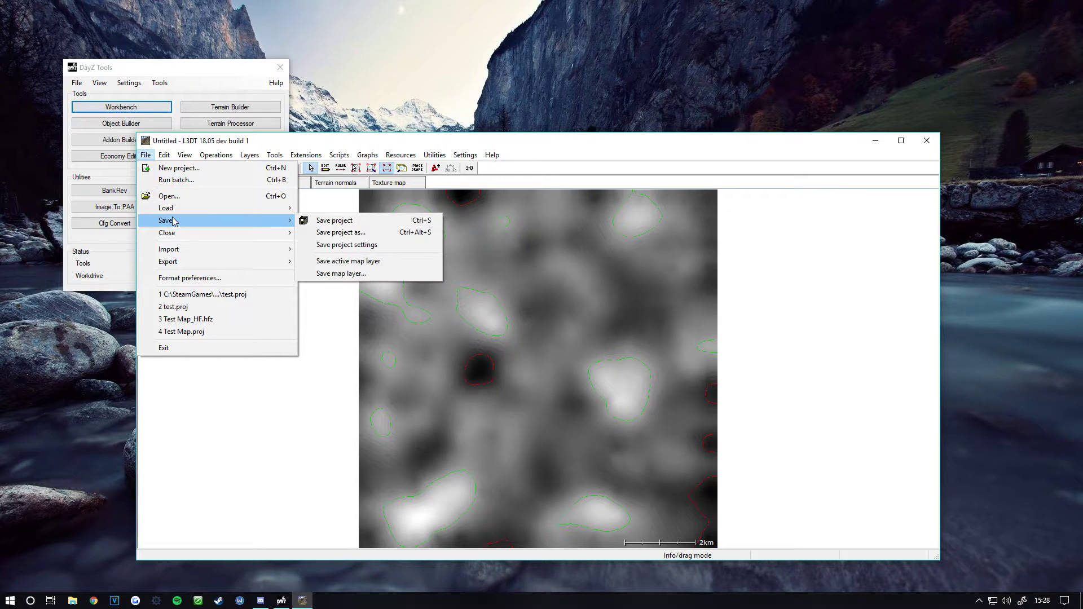
{"action": "left_click", "coordinate": [366, 220]}
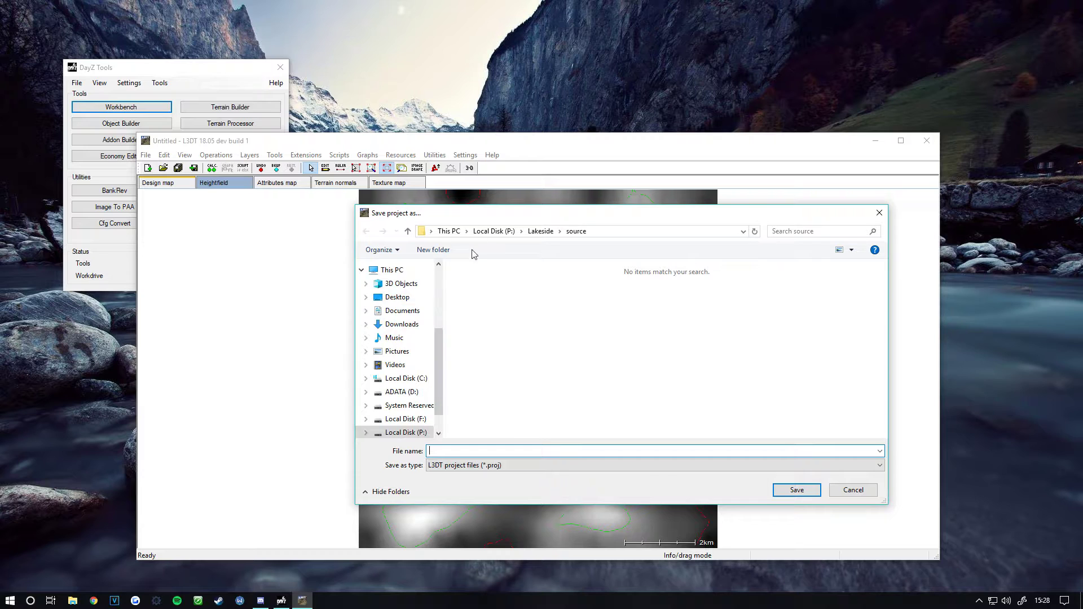
{"action": "left_click", "coordinate": [515, 232]}
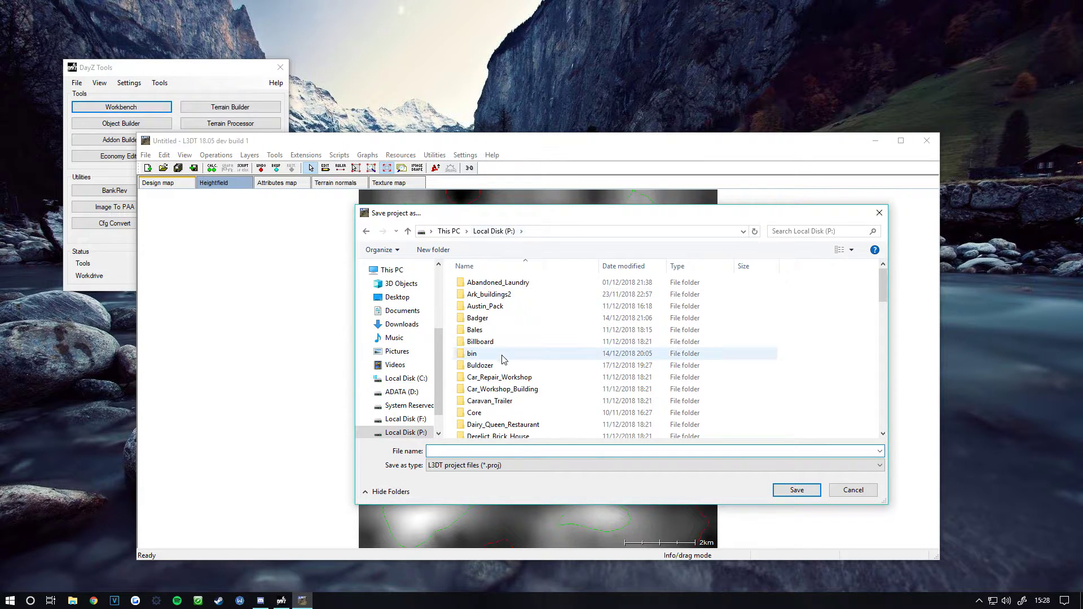
{"action": "scroll", "coordinate": [500, 357], "scroll_direction": "down", "scroll_amount": 10}
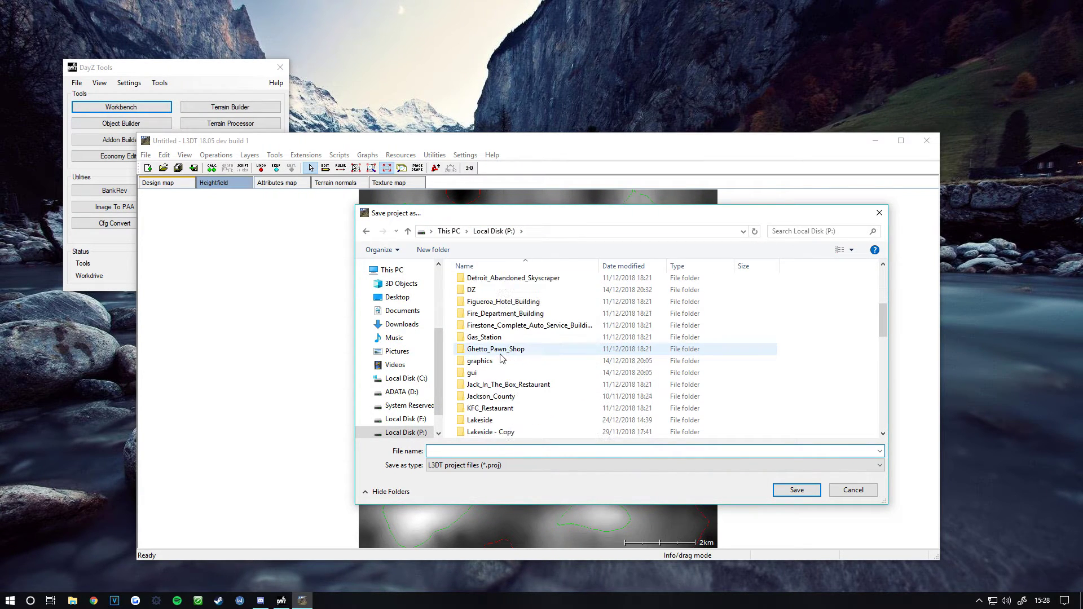
{"action": "scroll", "coordinate": [501, 358], "scroll_direction": "down", "scroll_amount": 1}
{"action": "scroll", "coordinate": [500, 357], "scroll_direction": "down", "scroll_amount": 10}
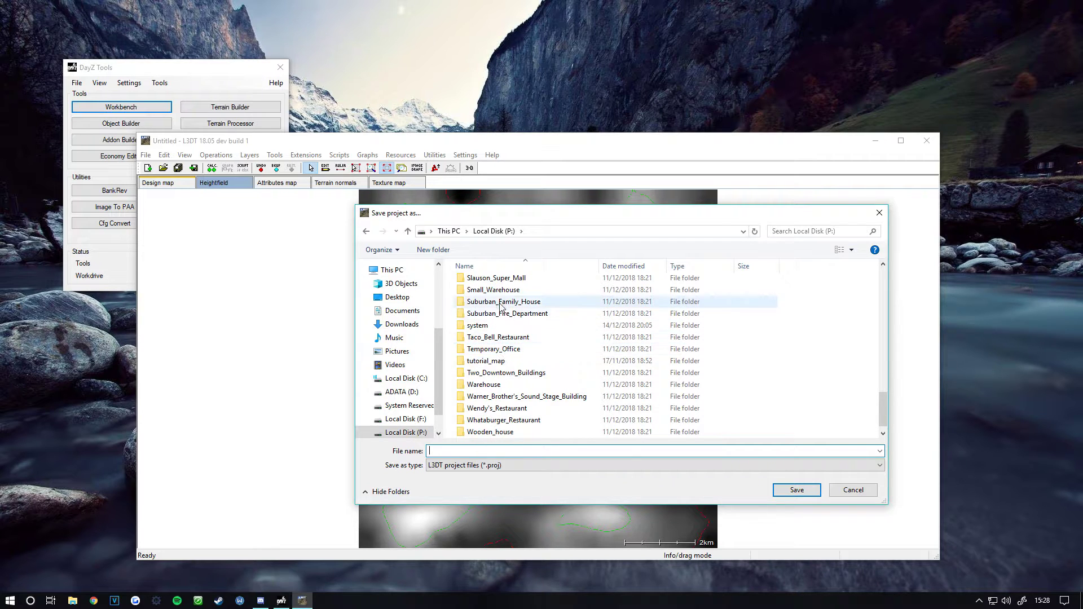
{"action": "scroll", "coordinate": [488, 340], "scroll_direction": "down", "scroll_amount": 1}
{"action": "left_click", "coordinate": [488, 339]}
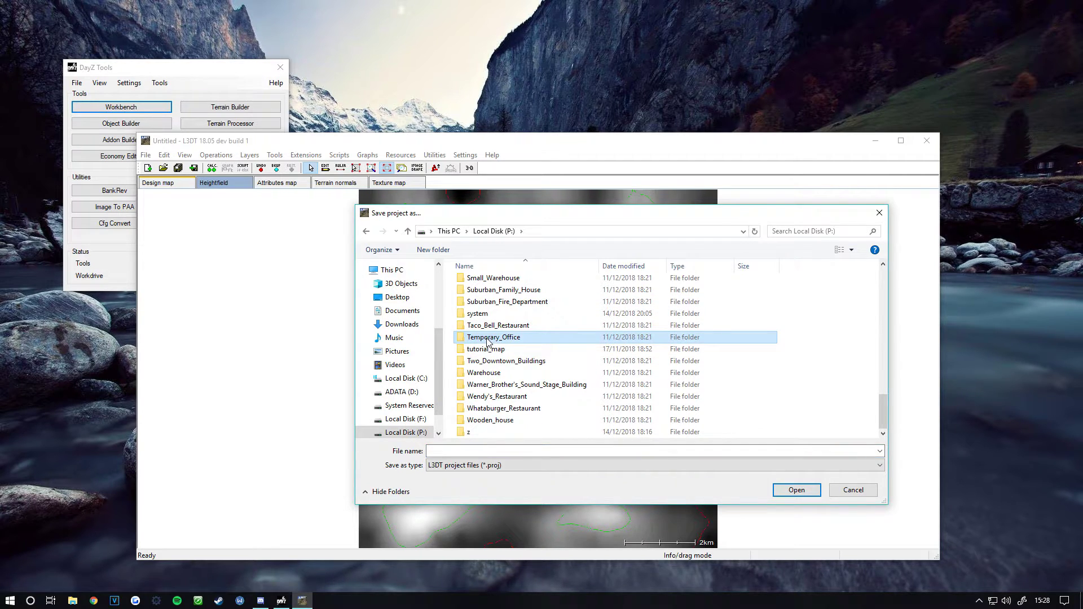
{"action": "key", "text": "l"}
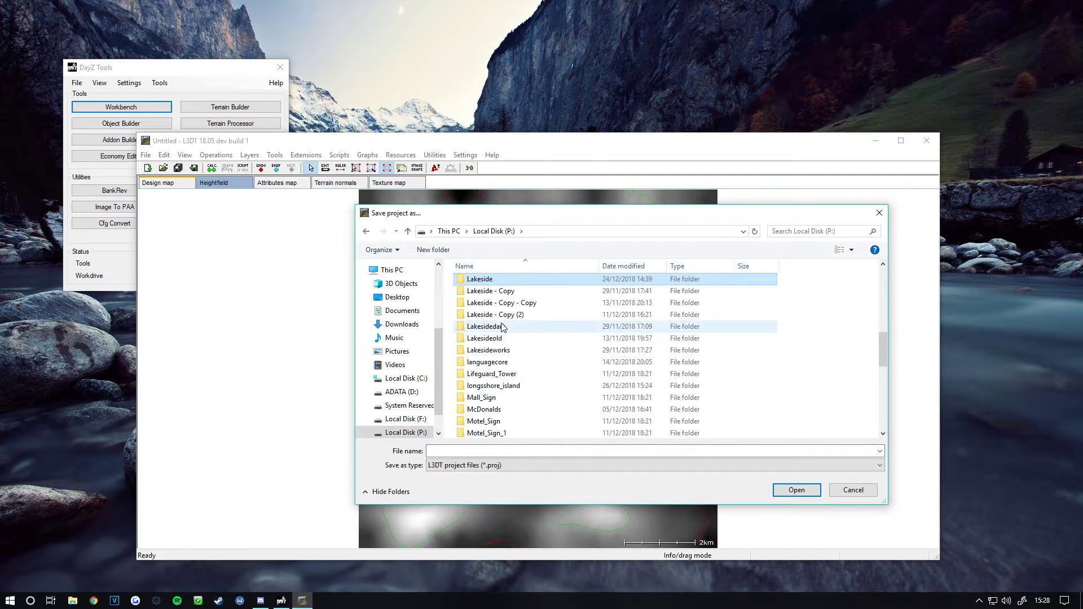
{"action": "double_click", "coordinate": [494, 386]}
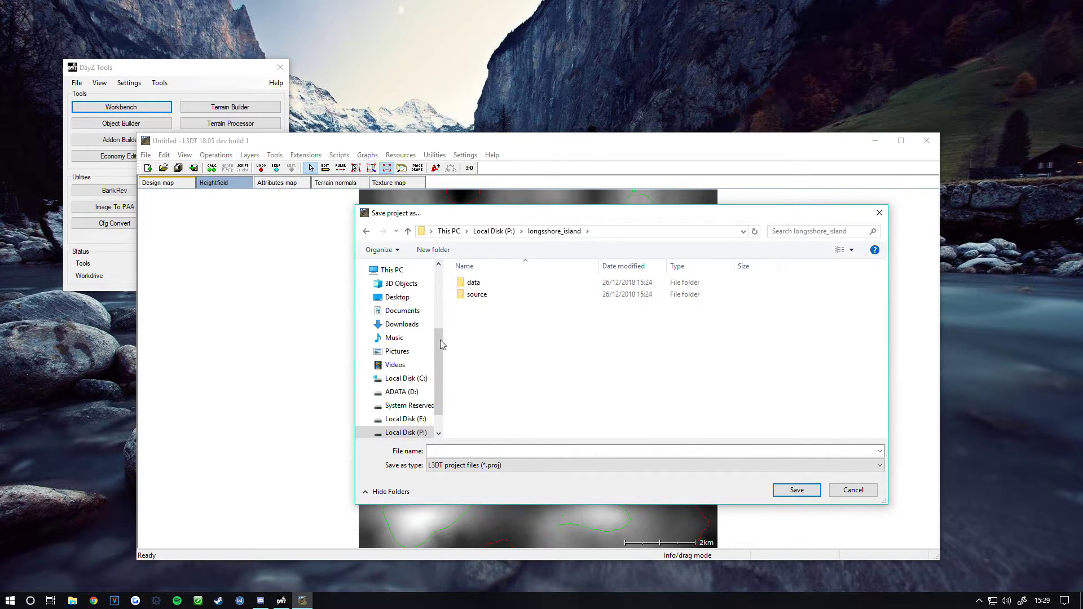
{"action": "double_click", "coordinate": [479, 295]}
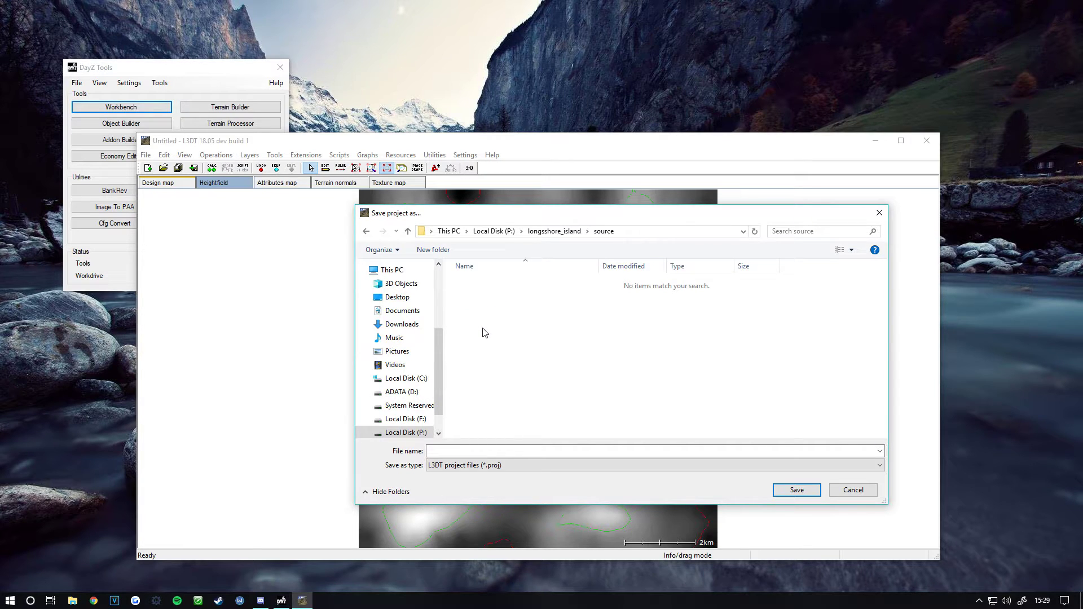
- Open a separate File Explorer window at P:\longsshore_island\source
{"action": "left_click", "coordinate": [72, 600]}
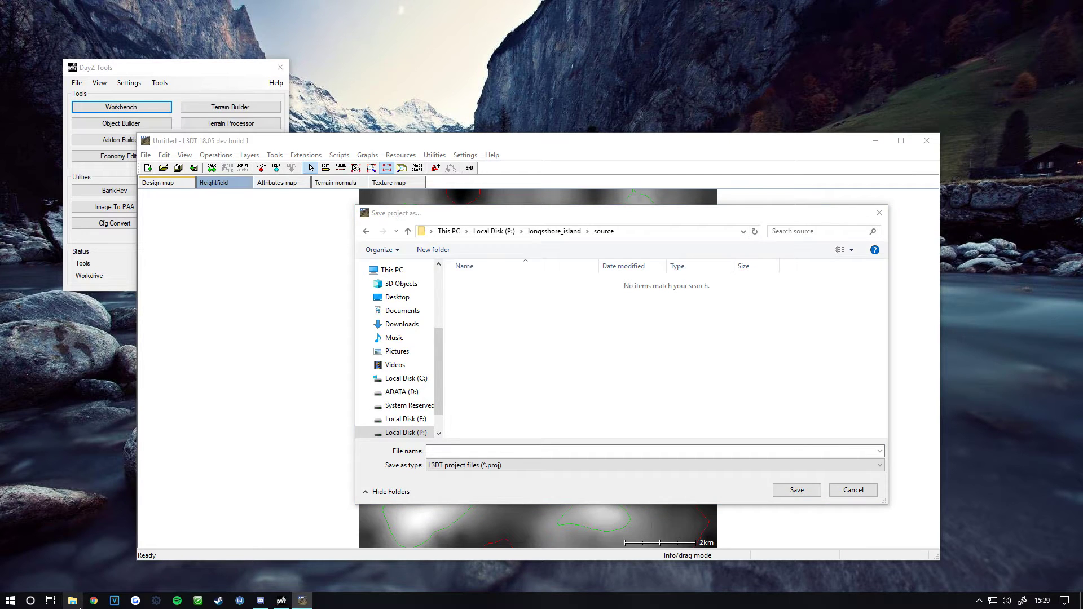
{"action": "scroll", "coordinate": [328, 383], "scroll_direction": "down", "scroll_amount": 3}
{"action": "left_click", "coordinate": [340, 427]}
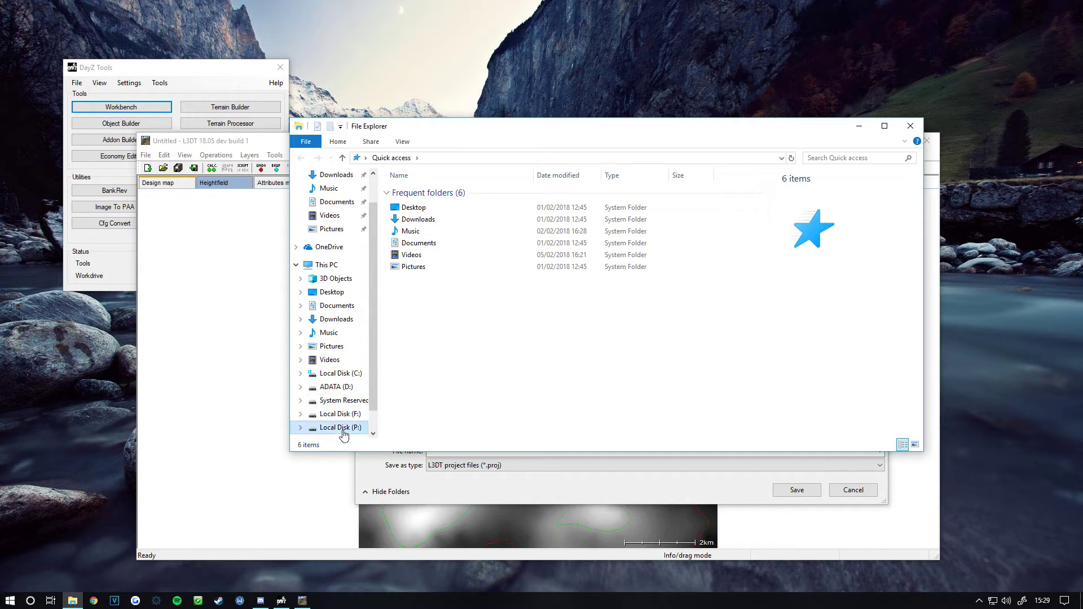
{"action": "scroll", "coordinate": [395, 350], "scroll_direction": "down", "scroll_amount": 9}
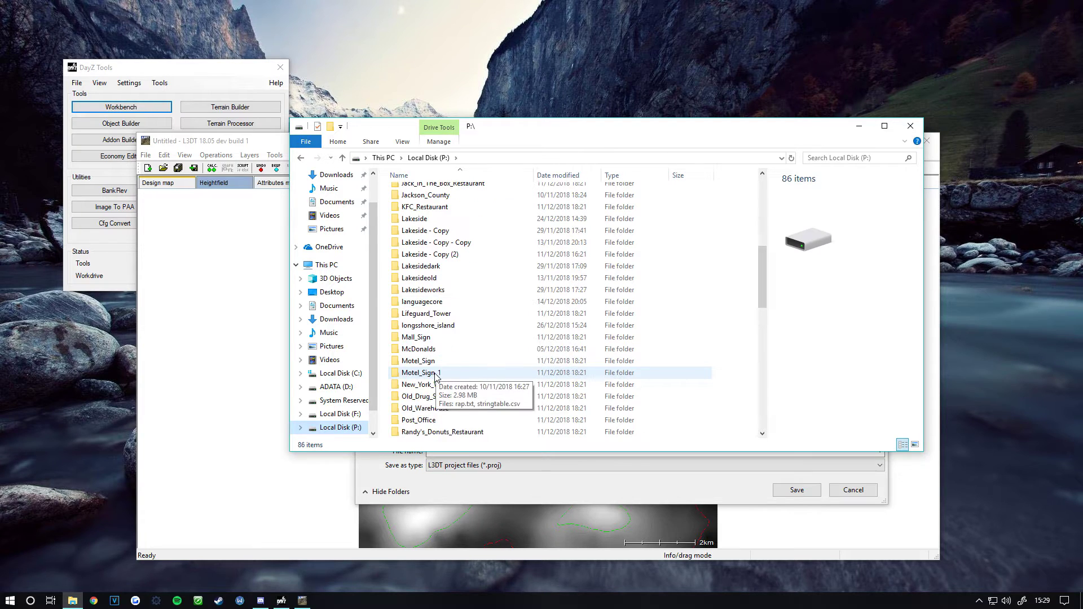
{"action": "double_click", "coordinate": [472, 326]}
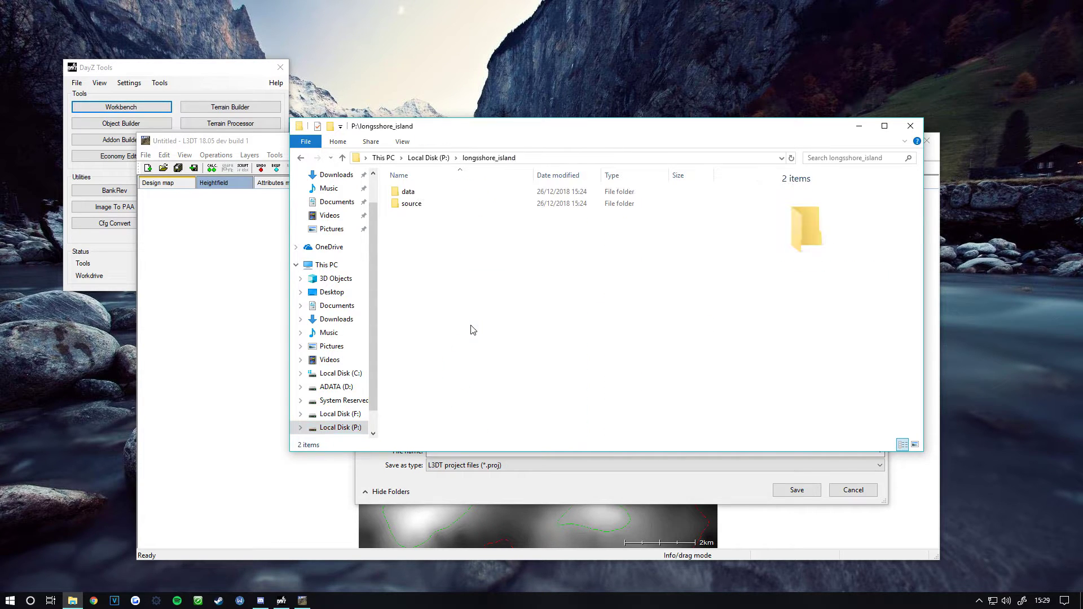
{"action": "left_click", "coordinate": [414, 204]}
{"action": "double_click", "coordinate": [413, 204]}
- Create a folder named L3DT inside source and close the File Explorer window
{"action": "right_click", "coordinate": [452, 259]}
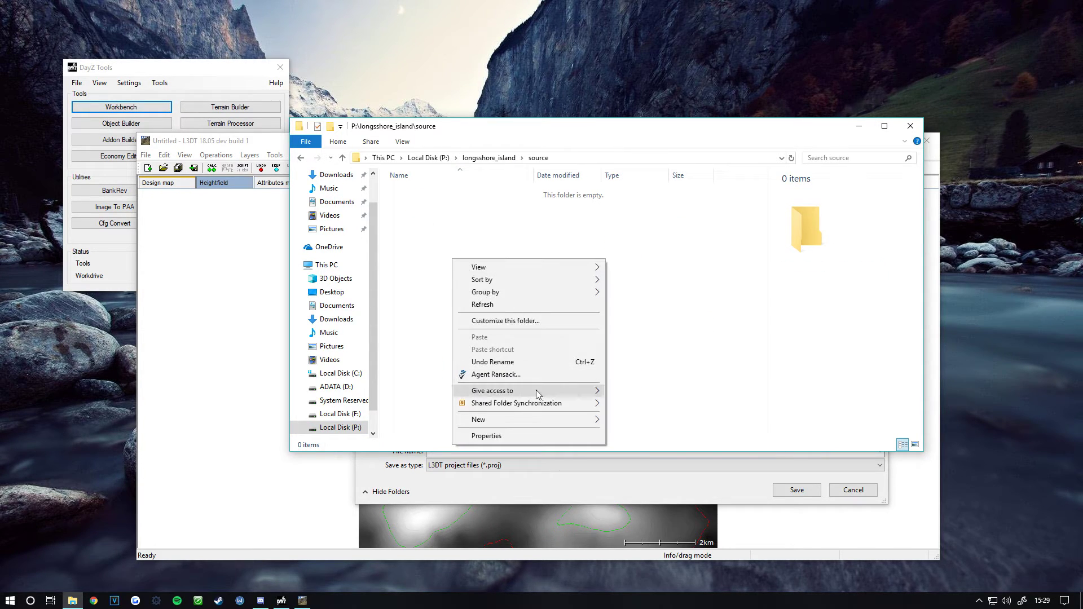
{"action": "mouse_move", "coordinate": [527, 419]}
{"action": "left_click", "coordinate": [641, 422]}
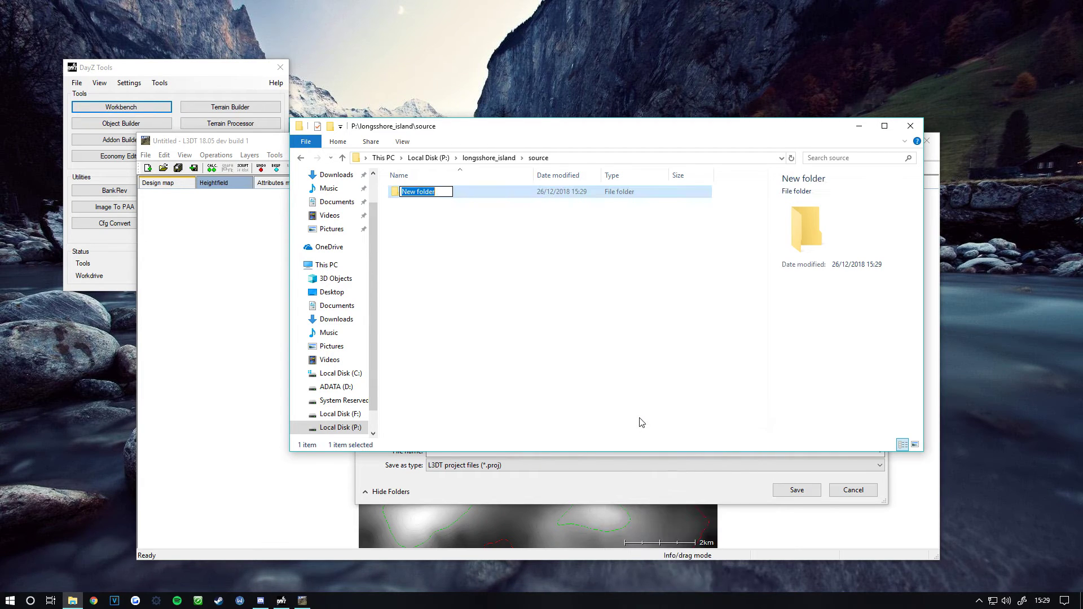
{"action": "type", "text": "L3FD"}
{"action": "key", "text": "BackSpace"}
{"action": "key", "text": "BackSpace"}
{"action": "type", "text": "DT"}
{"action": "key", "text": "Return"}
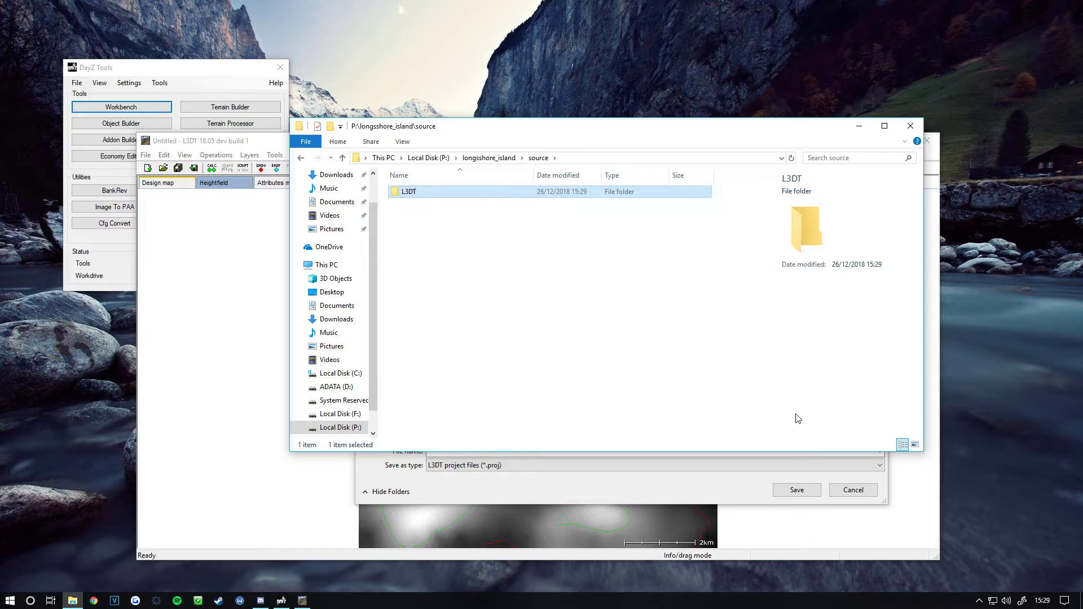
{"action": "left_click", "coordinate": [914, 122]}
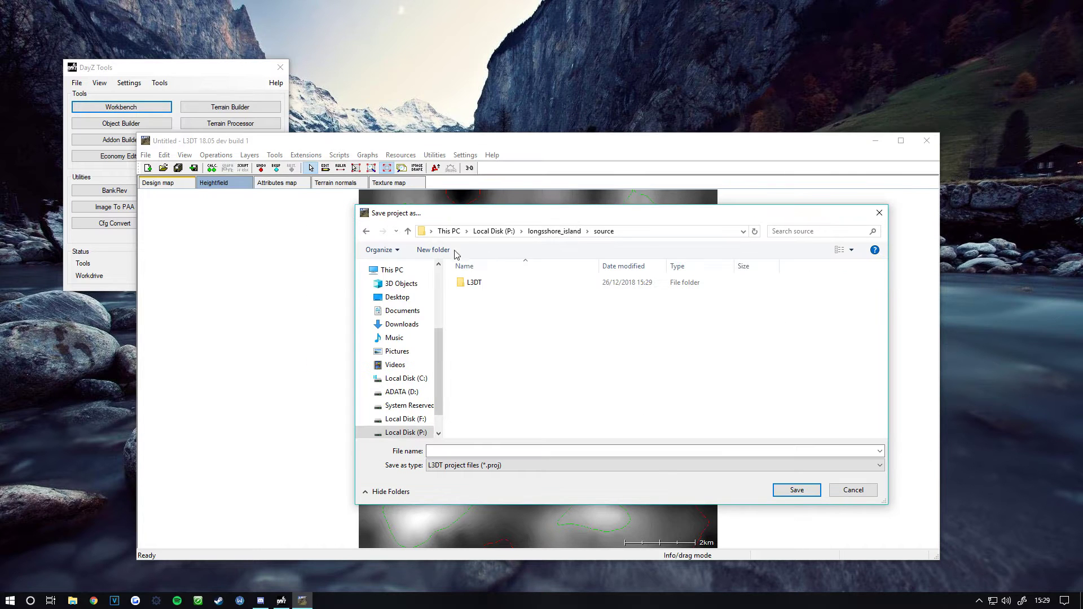
- Try to save the project as LONGSHOREISLAND in the new L3DT folder and dismiss the resulting dialogs
{"action": "double_click", "coordinate": [473, 285]}
{"action": "left_click", "coordinate": [471, 451]}
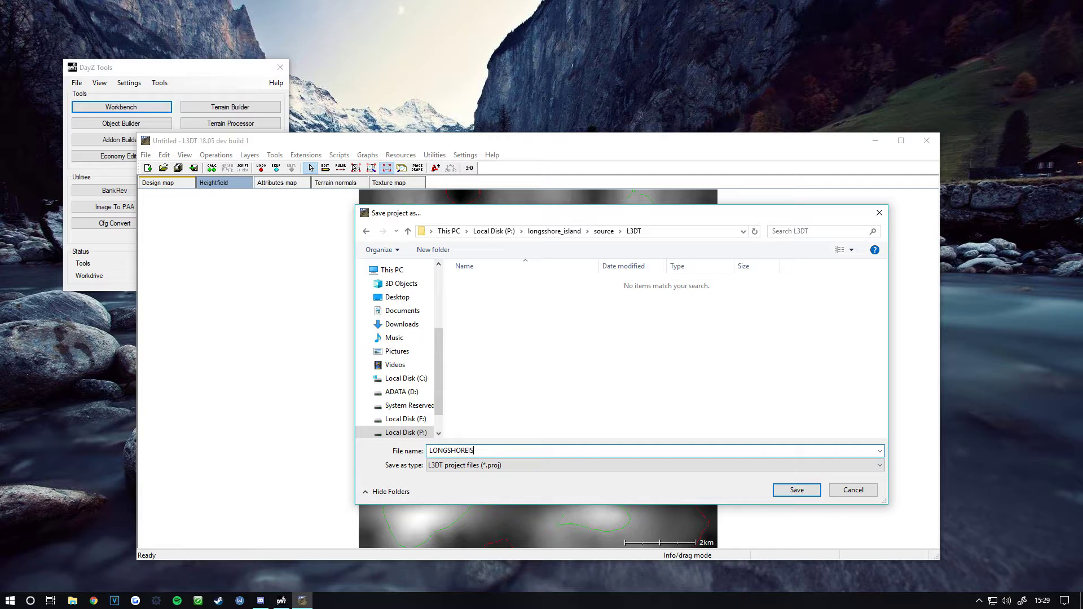
{"action": "type", "text": "ND"}
{"action": "key", "text": "Return"}
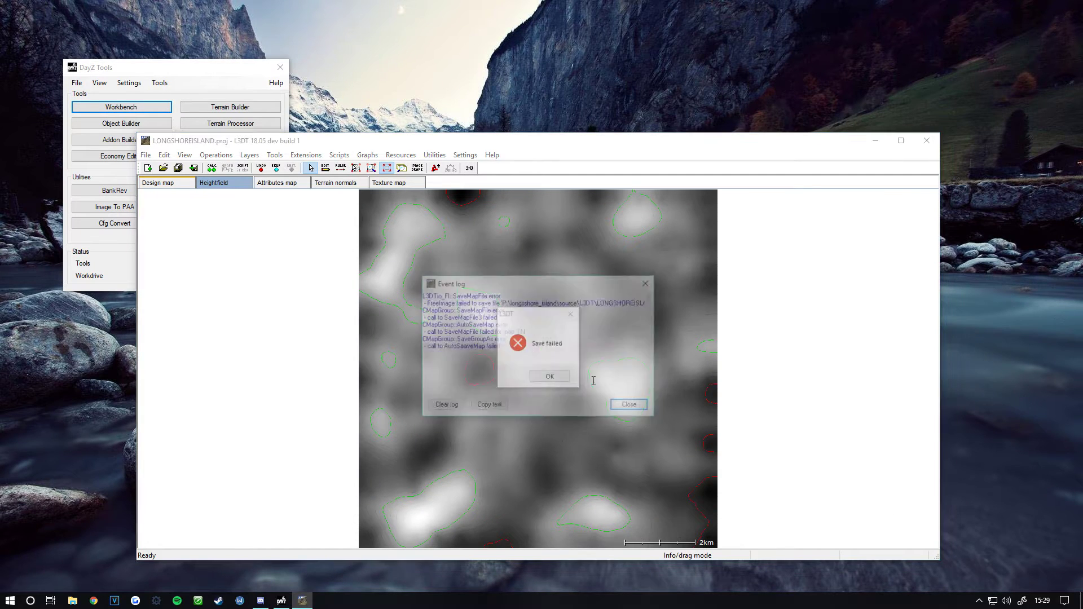
{"action": "left_click", "coordinate": [626, 407]}
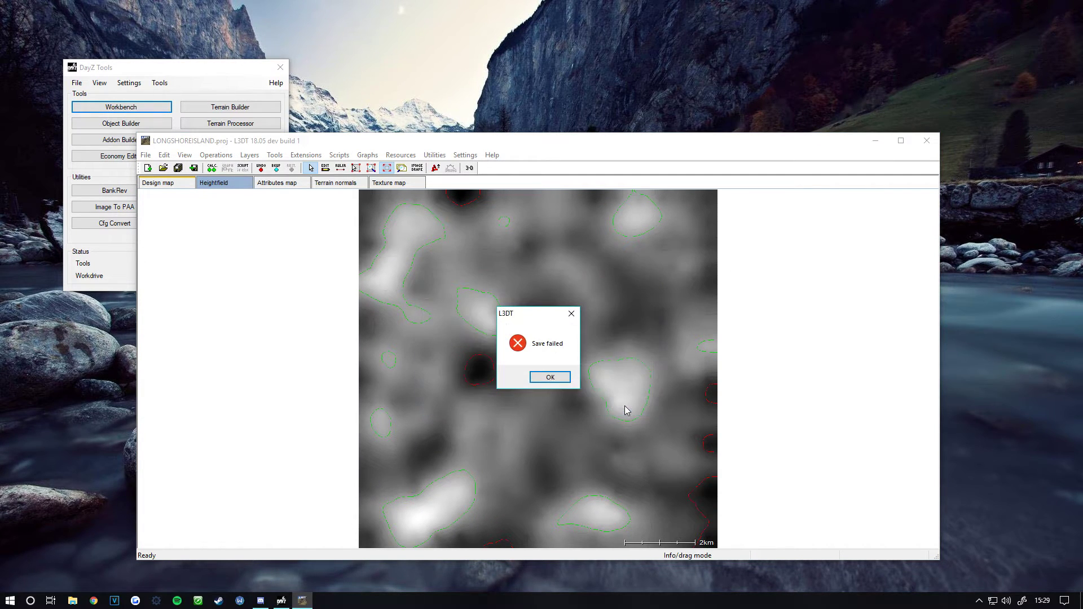
{"action": "left_click", "coordinate": [550, 377]}
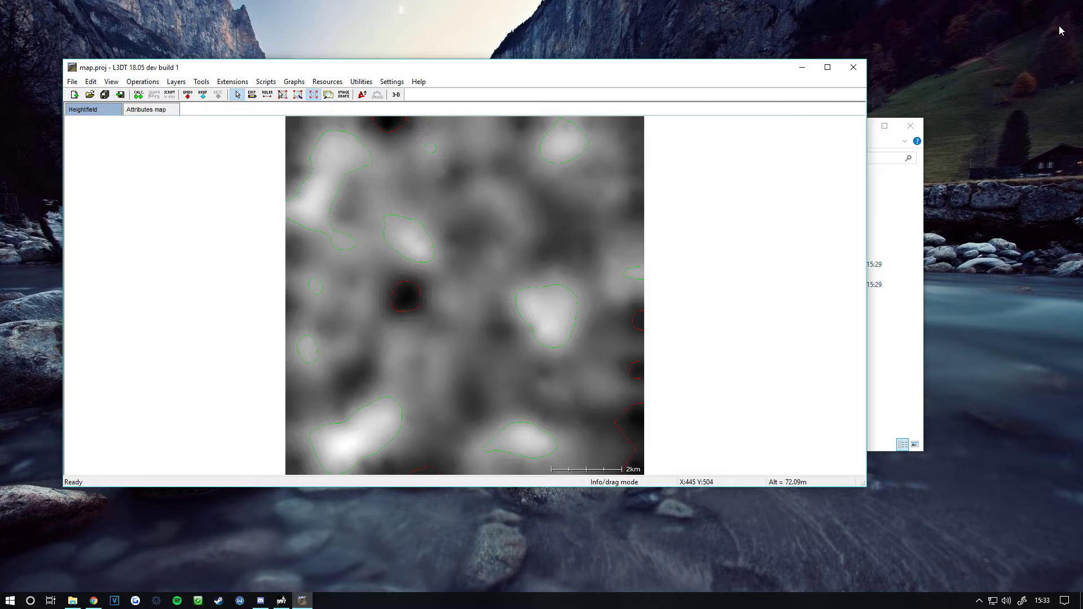
- Check the options of the Texture map layer without choosing any, and close the map.proj project window
{"action": "right_click", "coordinate": [209, 109]}
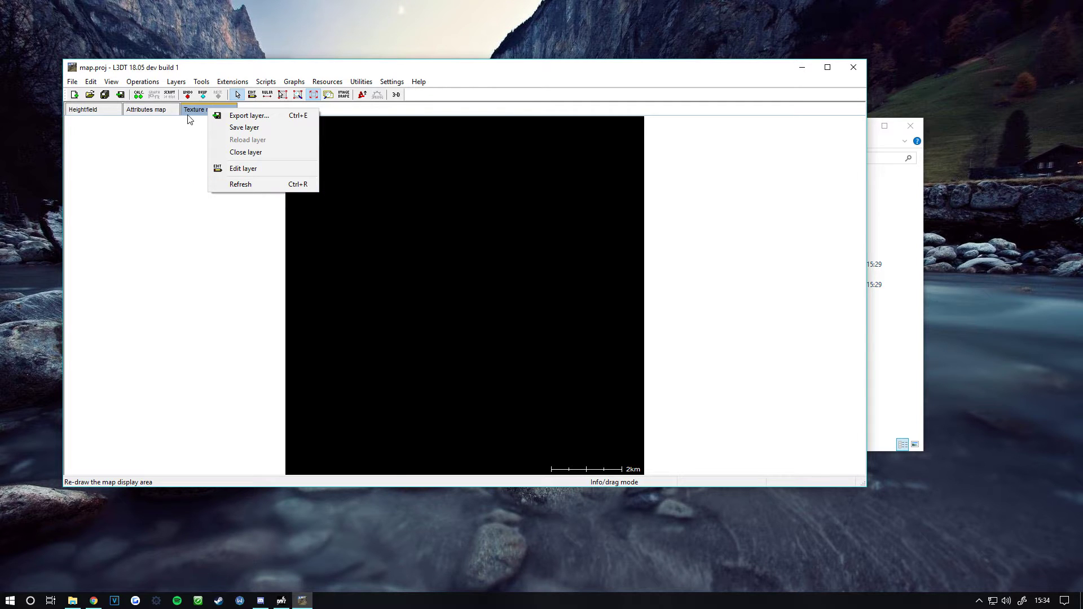
{"action": "left_click_drag", "start_coordinate": [853, 61], "coordinate": [854, 60]}
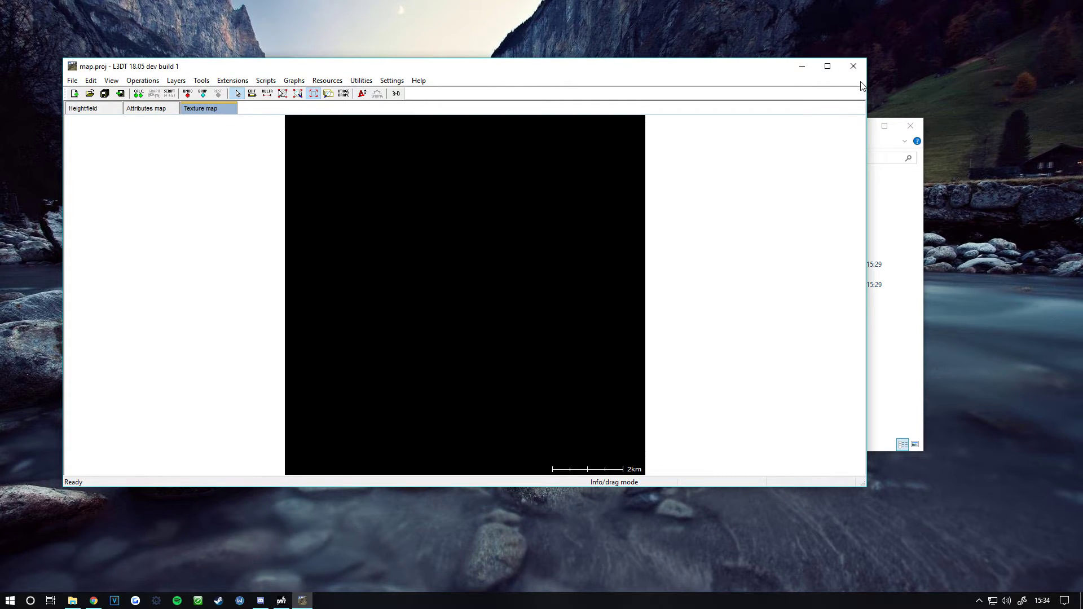
{"action": "left_click", "coordinate": [854, 66]}
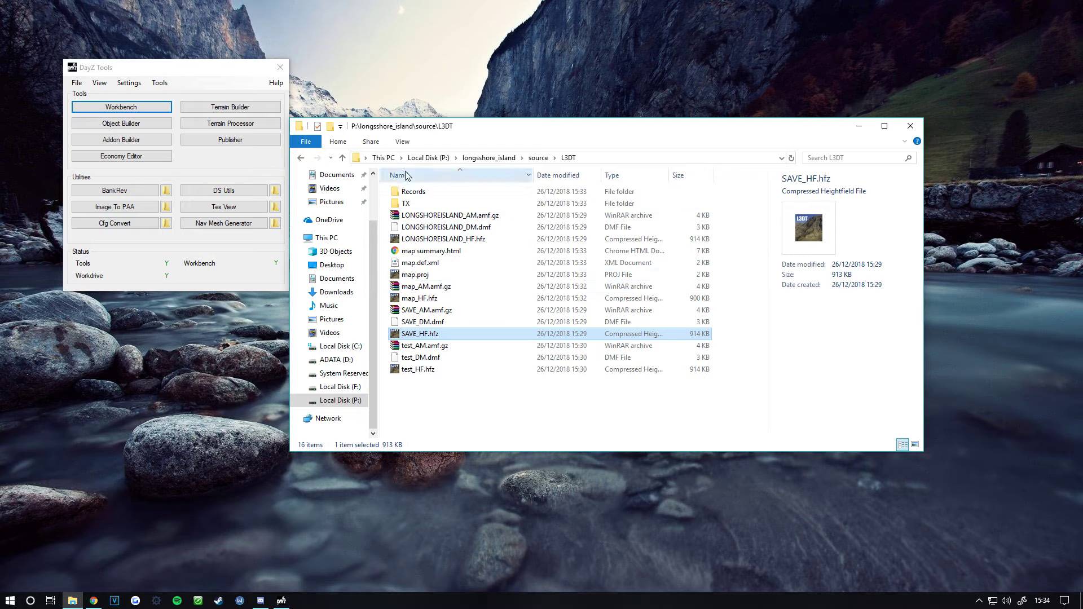
- Reopen map.proj from the L3DT folder and bring up its Heightfield layer
{"action": "left_click", "coordinate": [413, 275]}
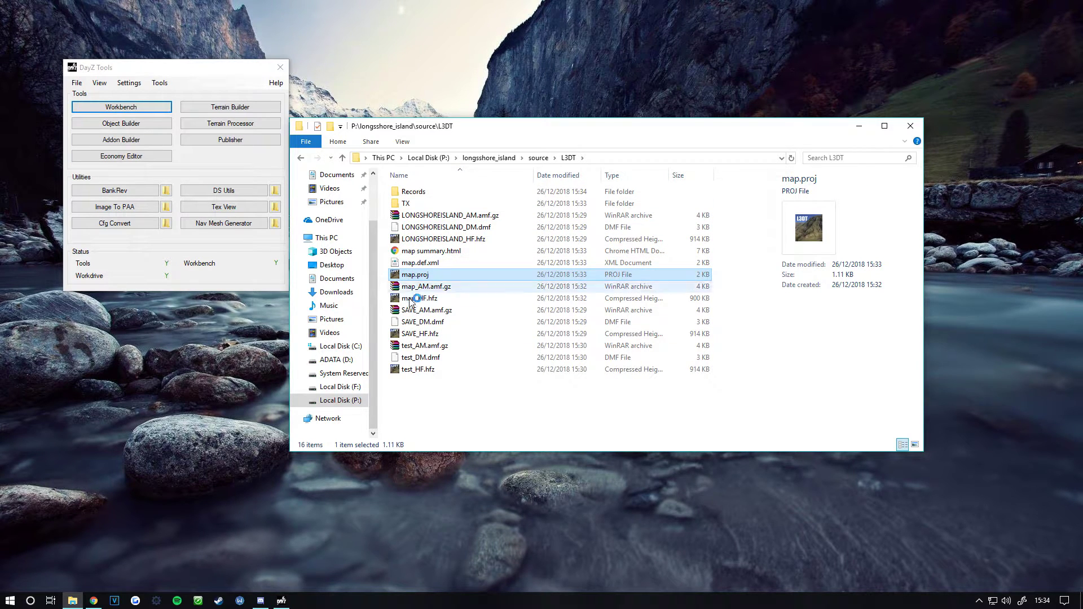
{"action": "key", "text": "Return"}
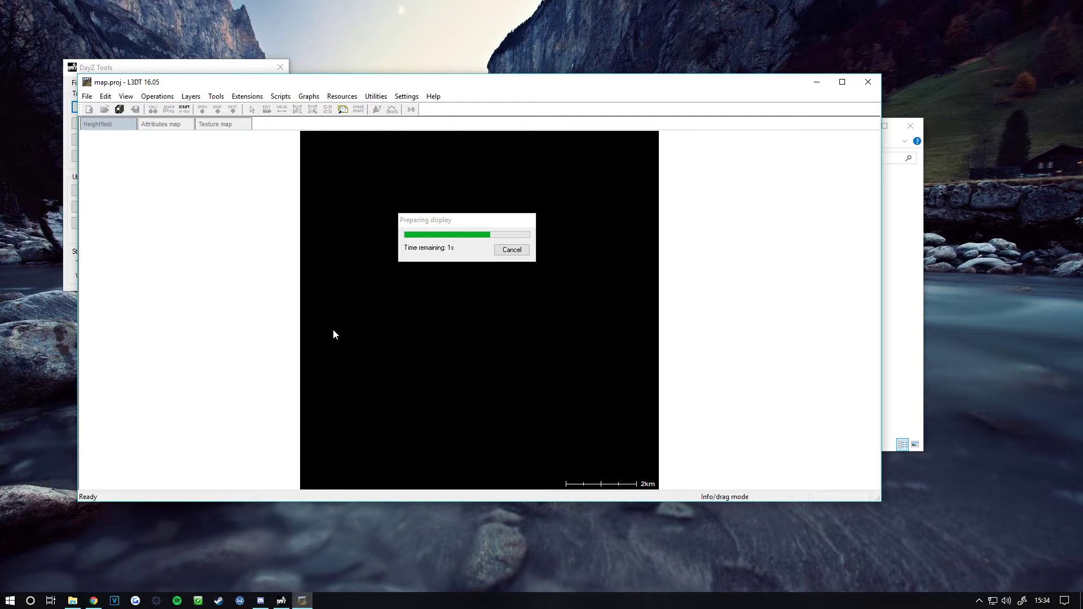
{"action": "left_click", "coordinate": [161, 125]}
{"action": "left_click", "coordinate": [112, 126]}
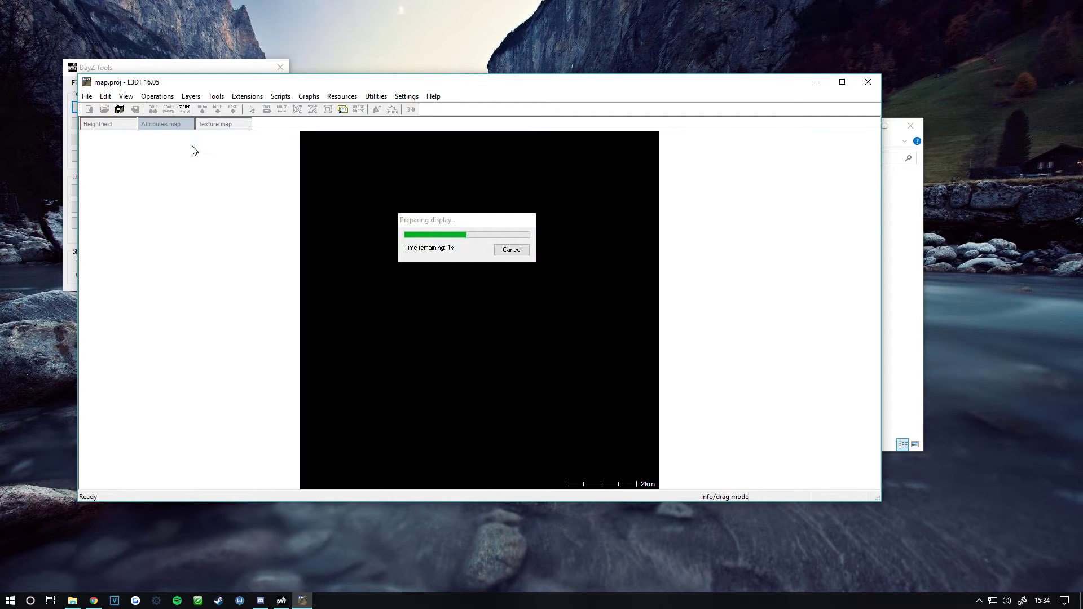
{"action": "right_click", "coordinate": [105, 126]}
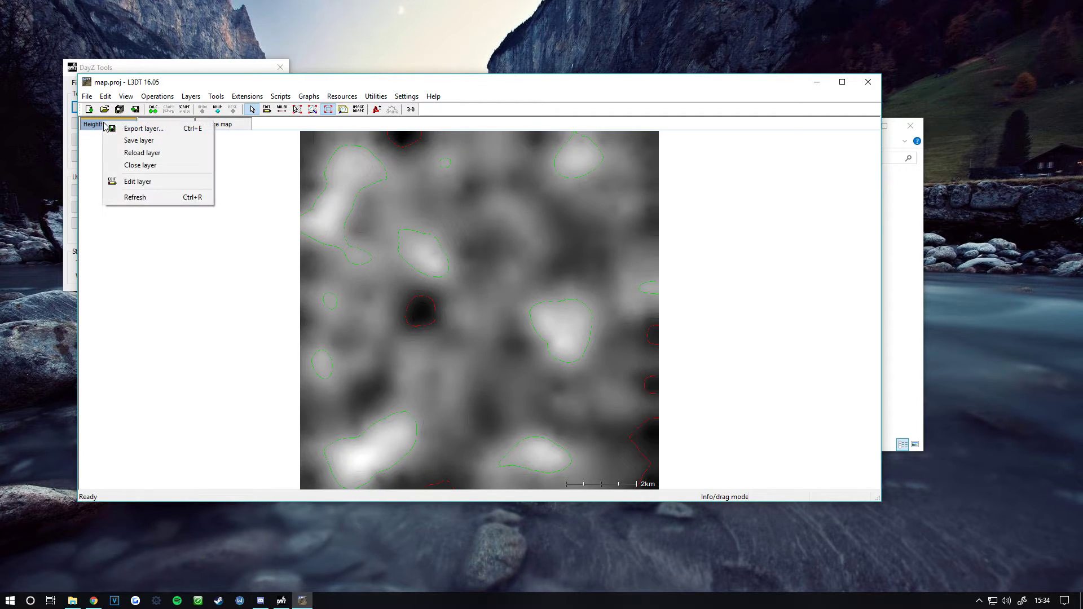
- Open the heightfield for 3D editing and accept the mipmap calculation for the texture map
{"action": "left_click", "coordinate": [161, 97]}
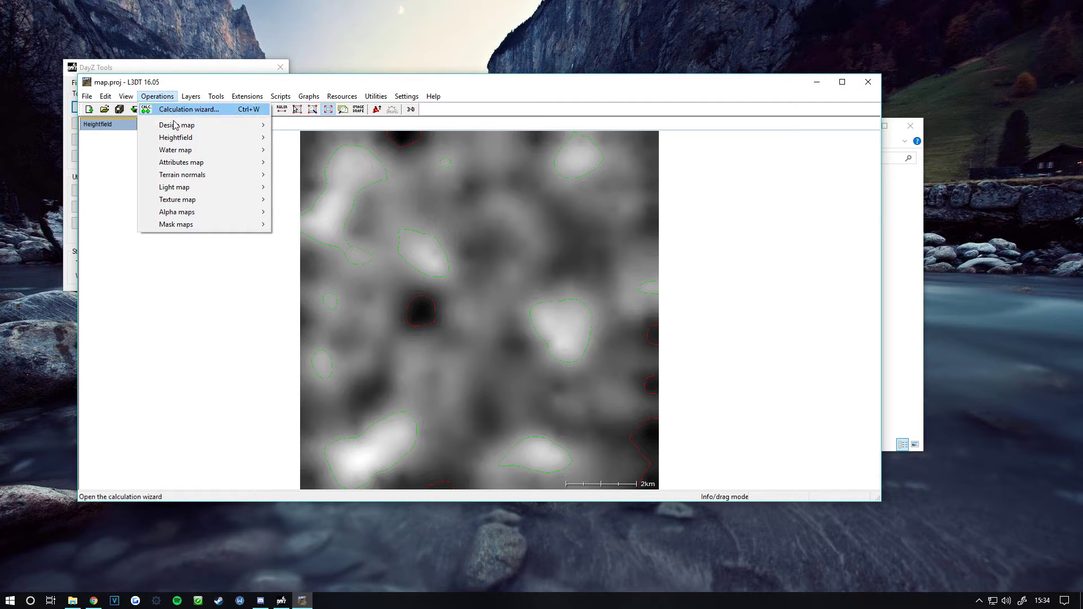
{"action": "mouse_move", "coordinate": [186, 138]}
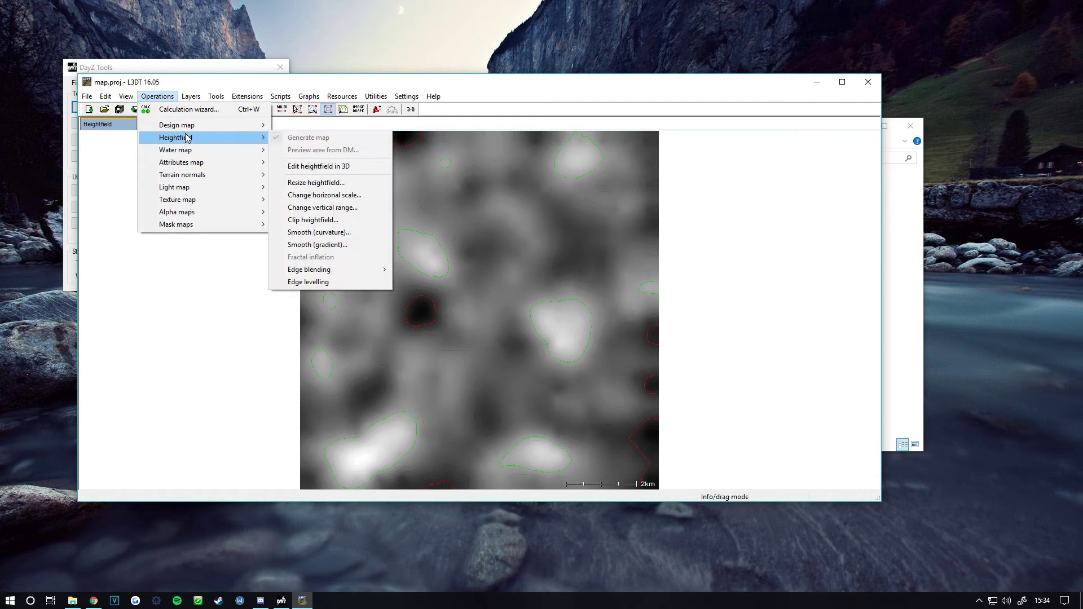
{"action": "left_click", "coordinate": [305, 165]}
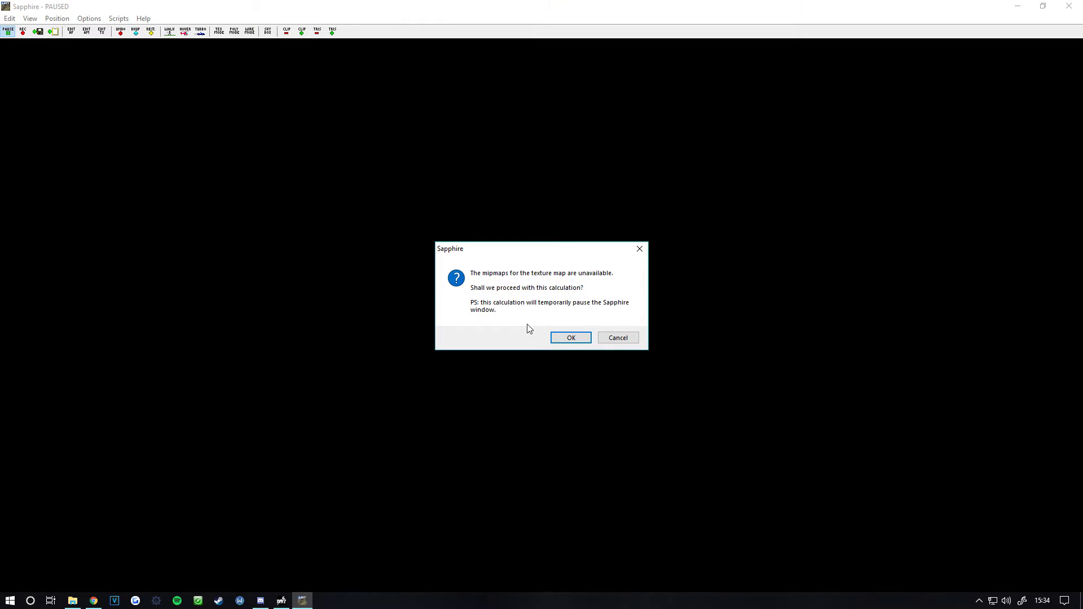
{"action": "left_click", "coordinate": [570, 338]}
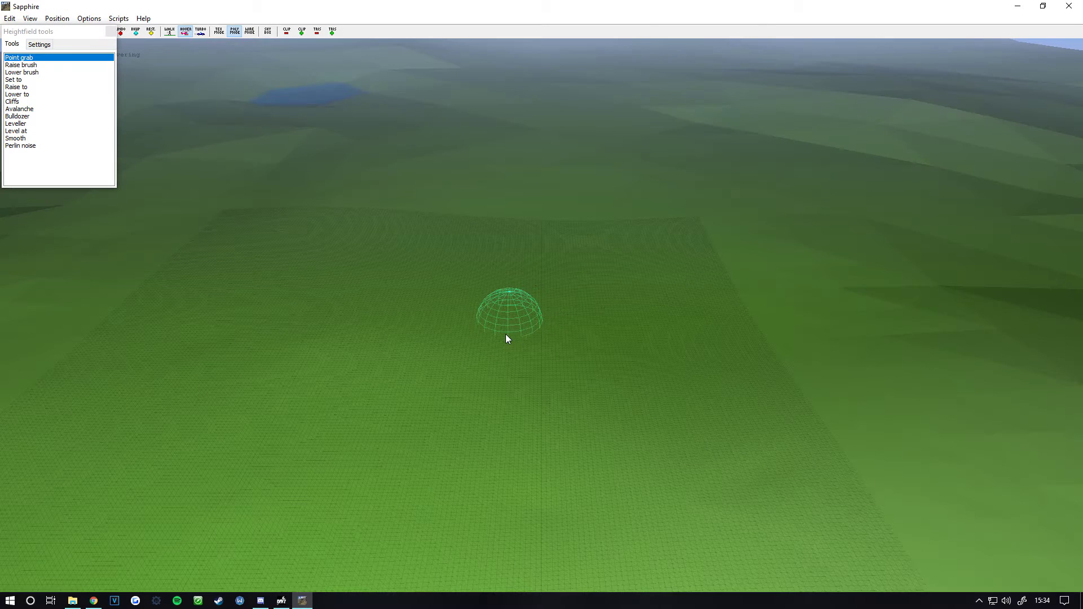
- Lower the terrain along the map edge beside the sea corner with the Lower brush
{"action": "mouse_move", "coordinate": [631, 429]}
{"action": "right_mouse_down"}
{"action": "mouse_move", "coordinate": [539, 284]}
{"action": "mouse_move", "coordinate": [570, 284]}
{"action": "mouse_move", "coordinate": [542, 283]}
{"action": "mouse_move", "coordinate": [569, 284]}
{"action": "mouse_move", "coordinate": [542, 285]}
{"action": "mouse_move", "coordinate": [541, 296]}
{"action": "mouse_move", "coordinate": [497, 317]}
{"action": "right_mouse_up"}
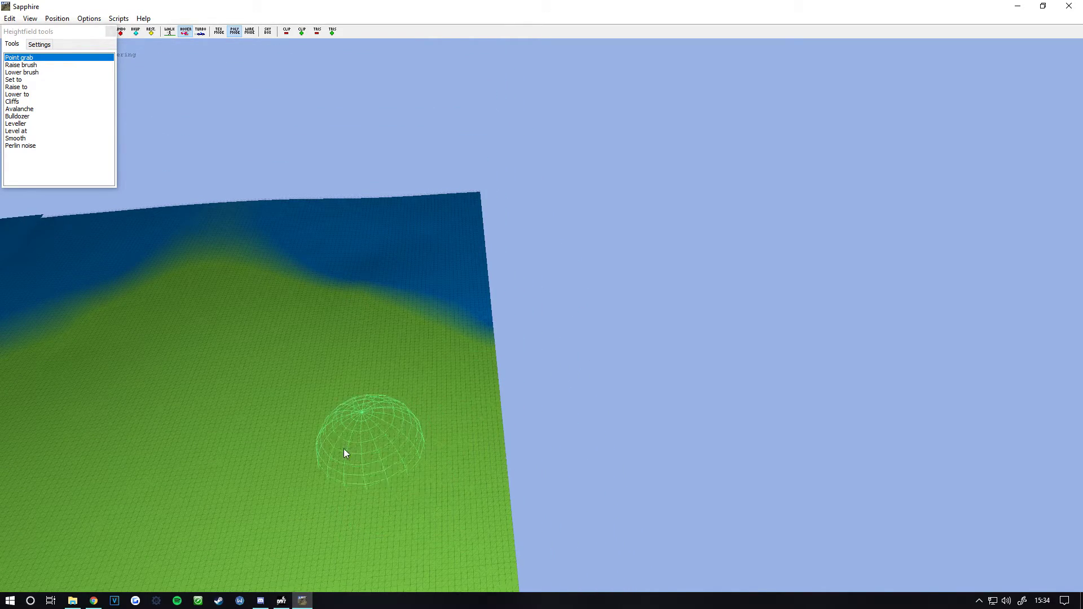
{"action": "right_click_drag", "start_coordinate": [344, 448], "coordinate": [355, 474]}
{"action": "mouse_move", "coordinate": [425, 293]}
{"action": "right_mouse_down"}
{"action": "mouse_move", "coordinate": [561, 279]}
{"action": "mouse_move", "coordinate": [538, 265]}
{"action": "right_mouse_up"}
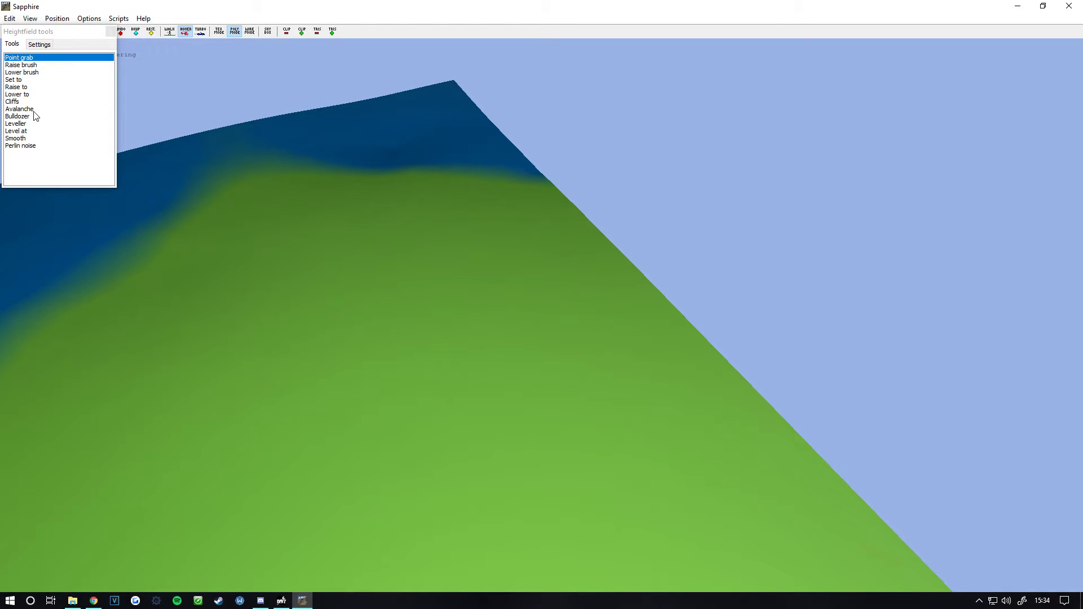
{"action": "double_click", "coordinate": [27, 80]}
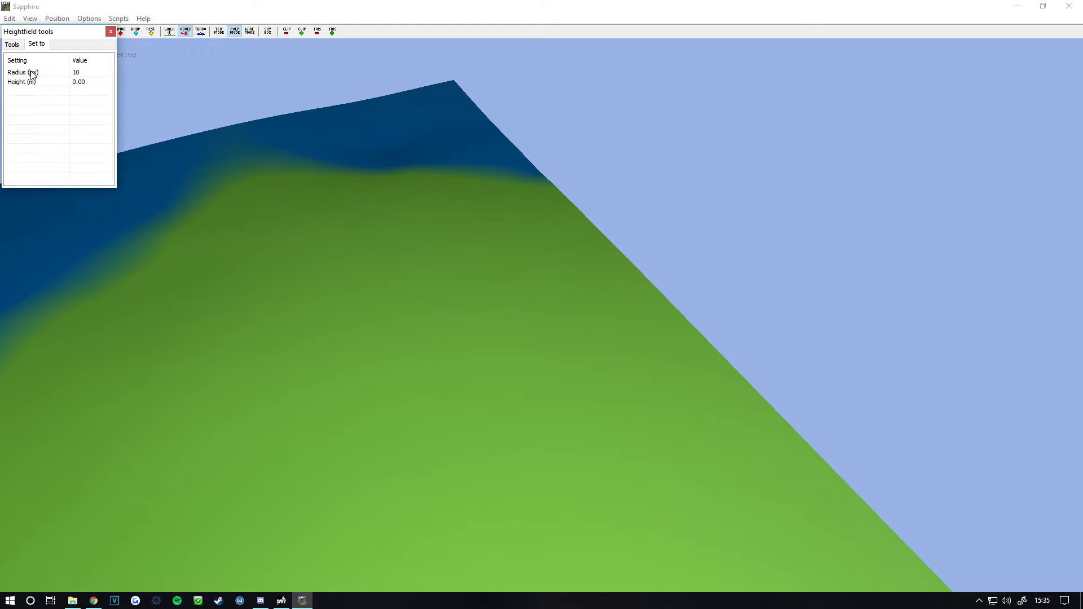
{"action": "left_click", "coordinate": [18, 46]}
{"action": "double_click", "coordinate": [27, 73]}
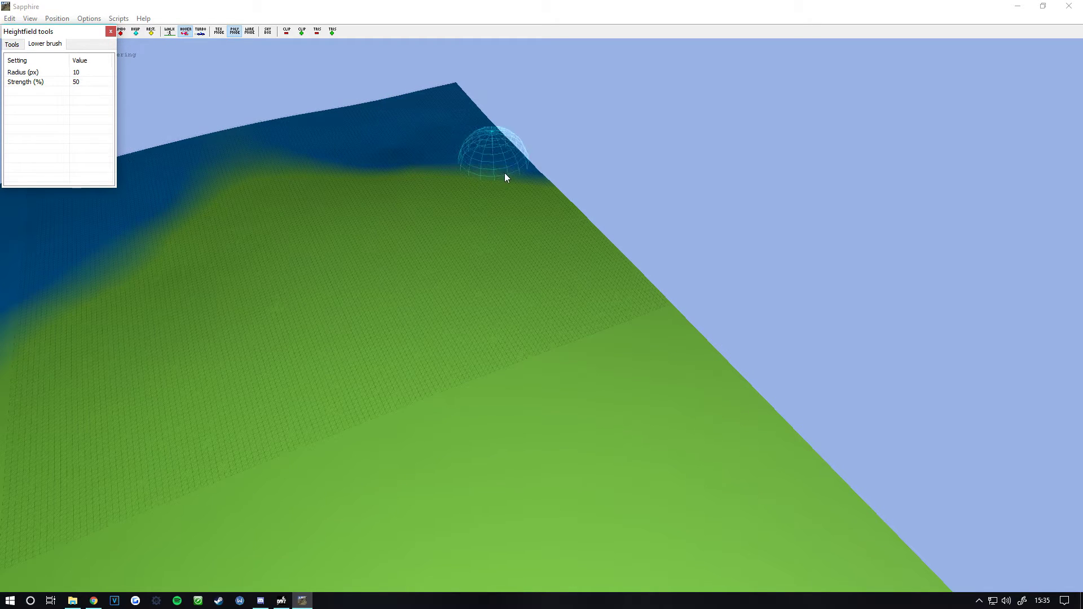
{"action": "mouse_move", "coordinate": [489, 207]}
{"action": "left_mouse_down"}
{"action": "mouse_move", "coordinate": [534, 184]}
{"action": "mouse_move", "coordinate": [591, 242]}
{"action": "mouse_move", "coordinate": [565, 219]}
{"action": "left_mouse_up"}
- Cut down the terrain at the same map edge with the Lower to tool, using heights of 0 m and 4 m
{"action": "left_click", "coordinate": [15, 45]}
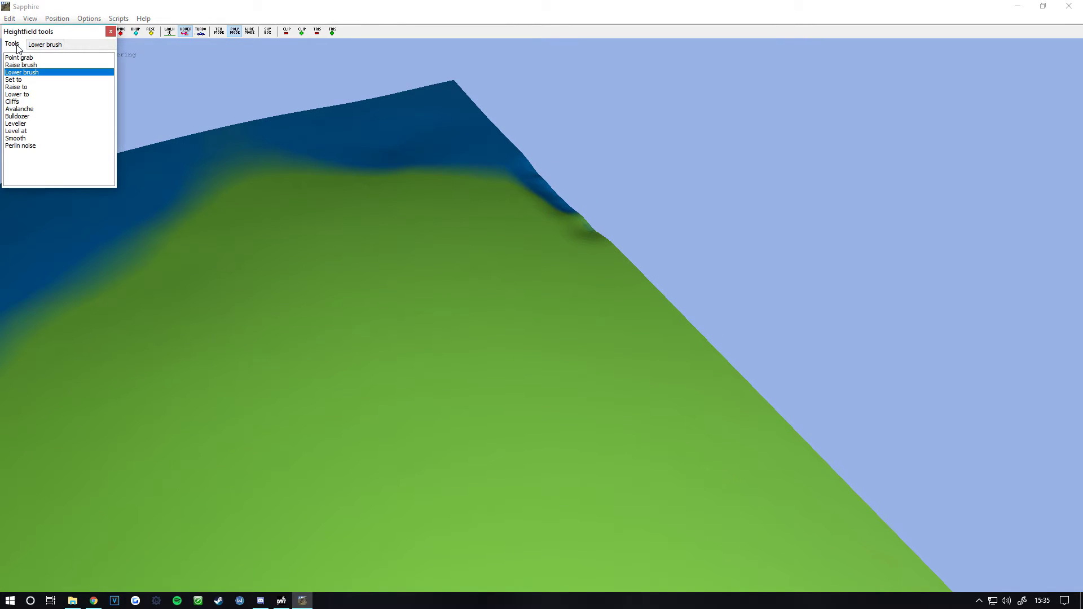
{"action": "double_click", "coordinate": [20, 95]}
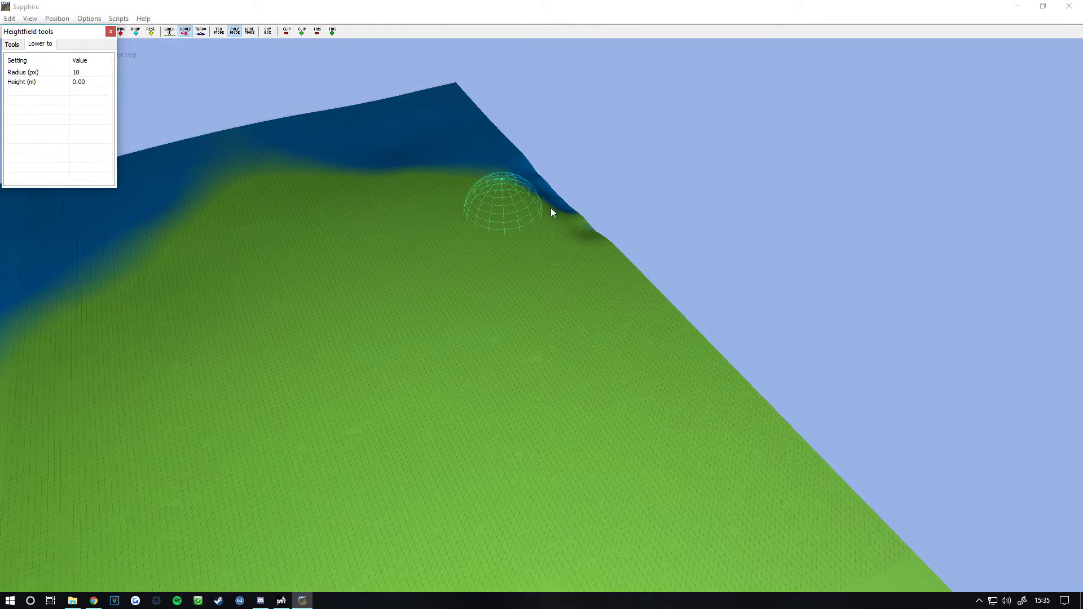
{"action": "left_click_drag", "start_coordinate": [555, 214], "coordinate": [600, 262]}
{"action": "key", "text": "d"}
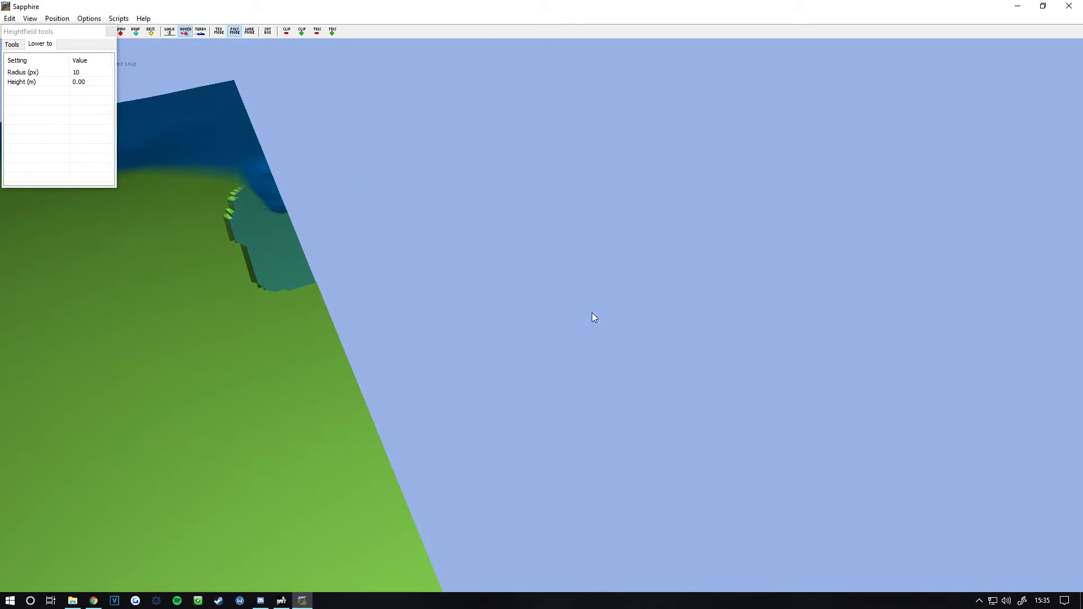
{"action": "mouse_move", "coordinate": [591, 313]}
{"action": "right_mouse_down"}
{"action": "mouse_move", "coordinate": [565, 283]}
{"action": "mouse_move", "coordinate": [385, 221]}
{"action": "right_mouse_up"}
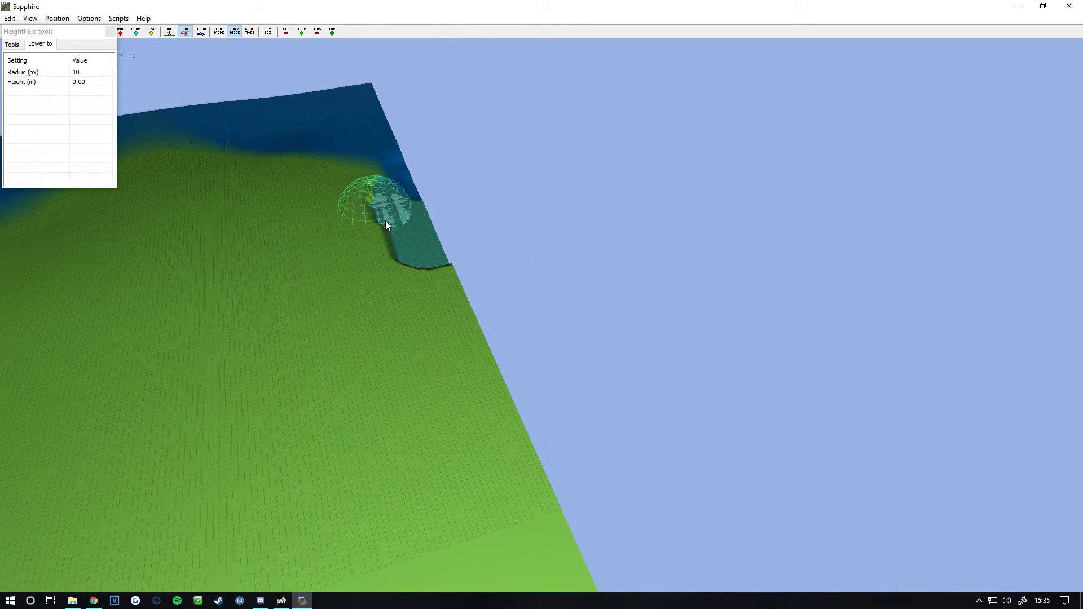
{"action": "left_click", "coordinate": [78, 82]}
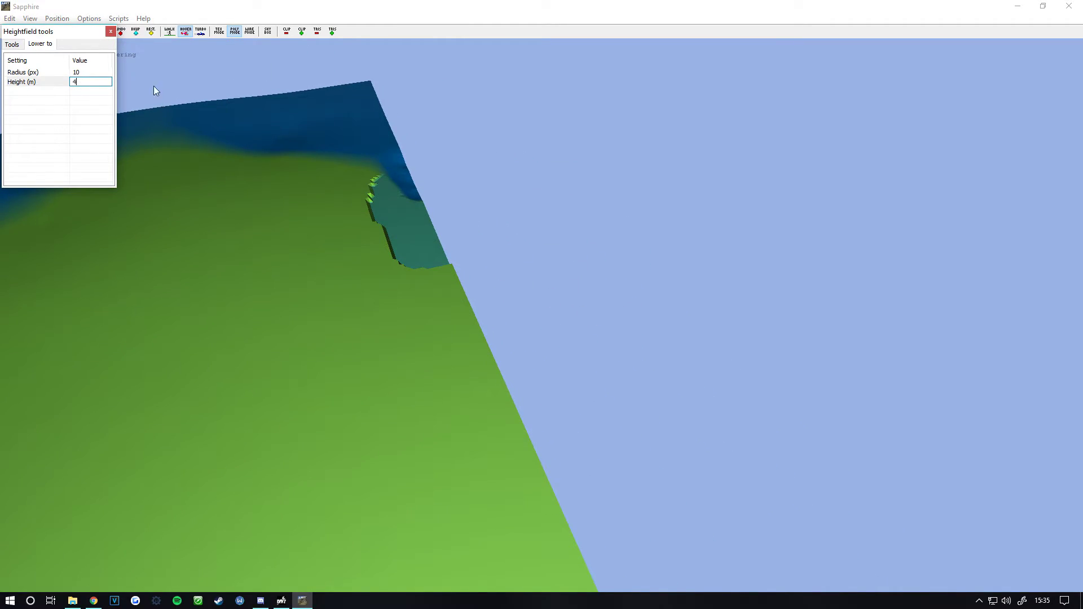
{"action": "mouse_move", "coordinate": [370, 175]}
{"action": "left_mouse_down"}
{"action": "mouse_move", "coordinate": [441, 270]}
{"action": "mouse_move", "coordinate": [449, 351]}
{"action": "left_mouse_up"}
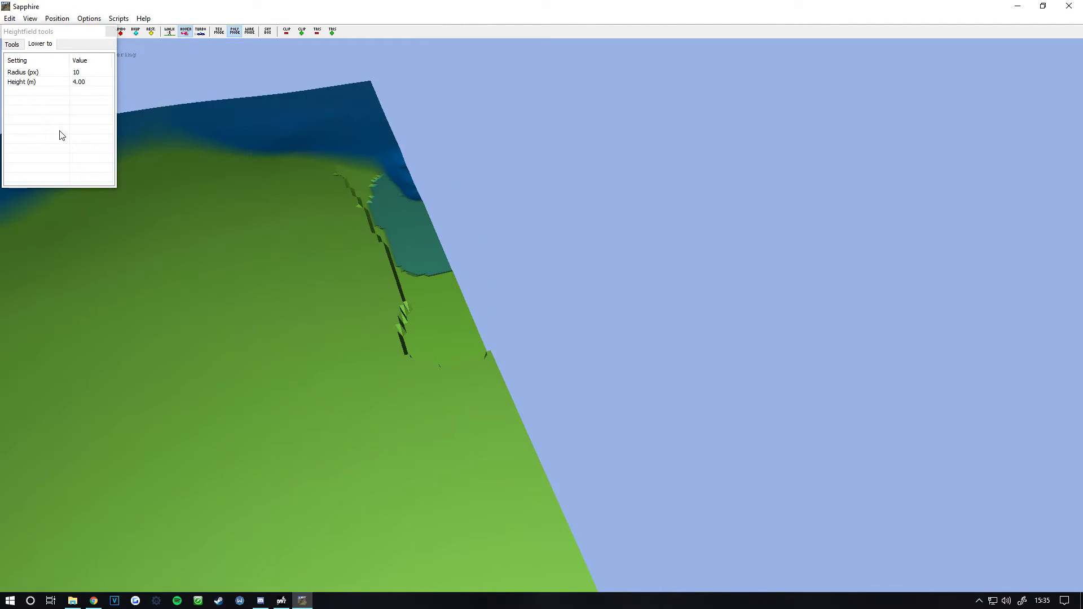
- Set the Lower to height to -4 m and cut a strip of sea along the first map edge
{"action": "left_click", "coordinate": [89, 85]}
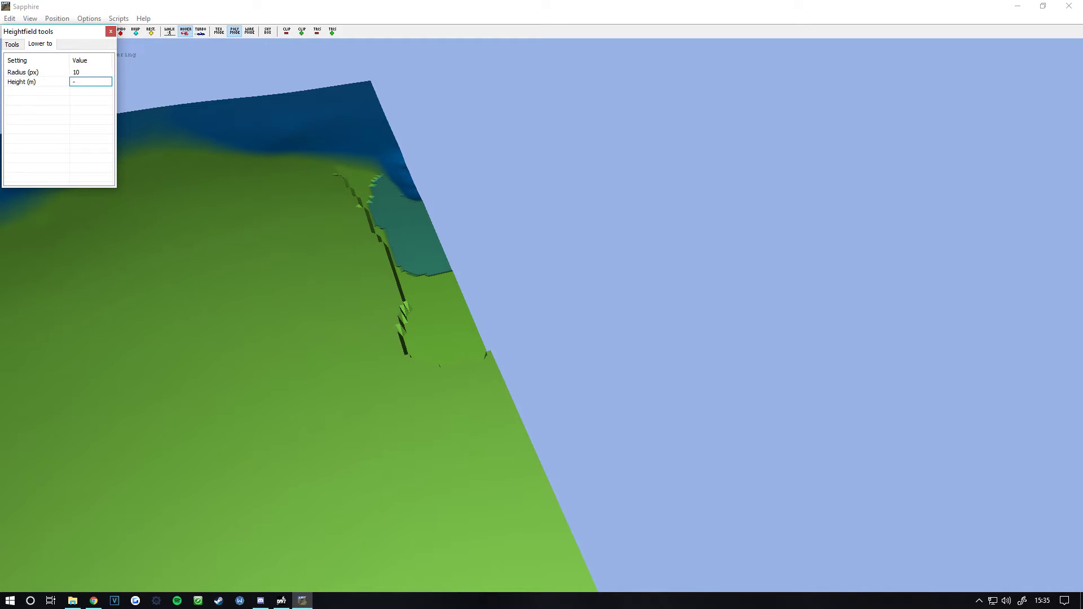
{"action": "mouse_move", "coordinate": [240, 117]}
{"action": "left_mouse_down"}
{"action": "mouse_move", "coordinate": [333, 145]}
{"action": "mouse_move", "coordinate": [398, 278]}
{"action": "mouse_move", "coordinate": [443, 280]}
{"action": "mouse_move", "coordinate": [426, 259]}
{"action": "mouse_move", "coordinate": [475, 365]}
{"action": "mouse_move", "coordinate": [399, 215]}
{"action": "mouse_move", "coordinate": [473, 373]}
{"action": "mouse_move", "coordinate": [428, 191]}
{"action": "mouse_move", "coordinate": [526, 239]}
{"action": "mouse_move", "coordinate": [465, 231]}
{"action": "mouse_move", "coordinate": [431, 111]}
{"action": "mouse_move", "coordinate": [397, 78]}
{"action": "mouse_move", "coordinate": [526, 252]}
{"action": "mouse_move", "coordinate": [528, 282]}
{"action": "left_mouse_up"}
{"action": "mouse_move", "coordinate": [528, 282]}
{"action": "right_mouse_down"}
{"action": "mouse_move", "coordinate": [566, 276]}
{"action": "mouse_move", "coordinate": [630, 291]}
{"action": "mouse_move", "coordinate": [663, 252]}
{"action": "mouse_move", "coordinate": [353, 336]}
{"action": "mouse_move", "coordinate": [508, 293]}
{"action": "mouse_move", "coordinate": [143, 354]}
{"action": "right_mouse_up"}
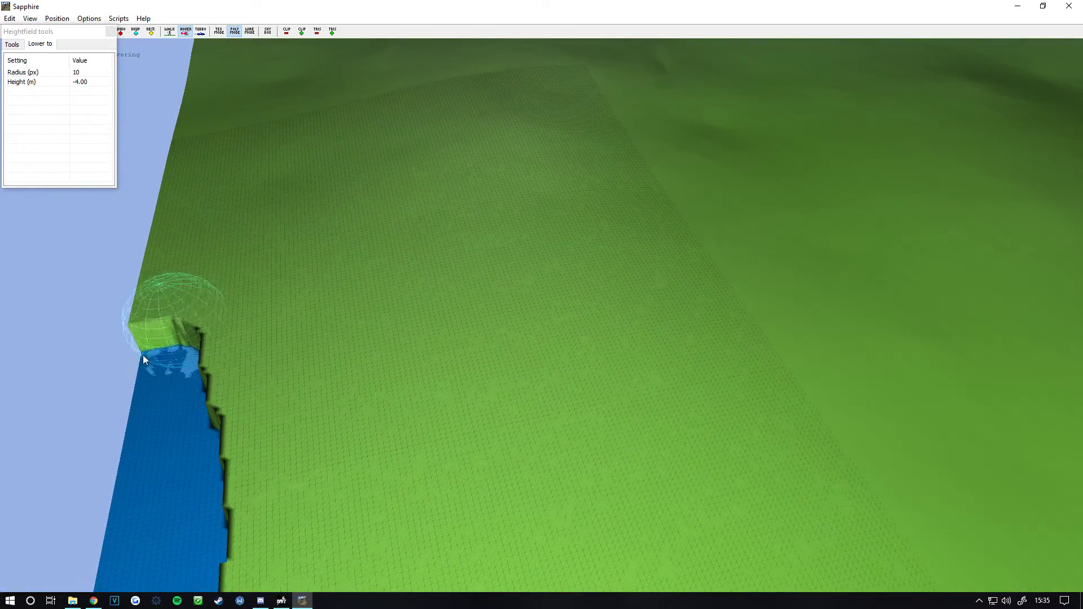
{"action": "mouse_move", "coordinate": [191, 383]}
{"action": "left_mouse_down"}
{"action": "mouse_move", "coordinate": [169, 270]}
{"action": "mouse_move", "coordinate": [201, 158]}
{"action": "mouse_move", "coordinate": [202, 87]}
{"action": "mouse_move", "coordinate": [185, 162]}
{"action": "mouse_move", "coordinate": [208, 225]}
{"action": "mouse_move", "coordinate": [181, 357]}
{"action": "mouse_move", "coordinate": [196, 175]}
{"action": "mouse_move", "coordinate": [197, 316]}
{"action": "mouse_move", "coordinate": [208, 199]}
{"action": "left_mouse_up"}
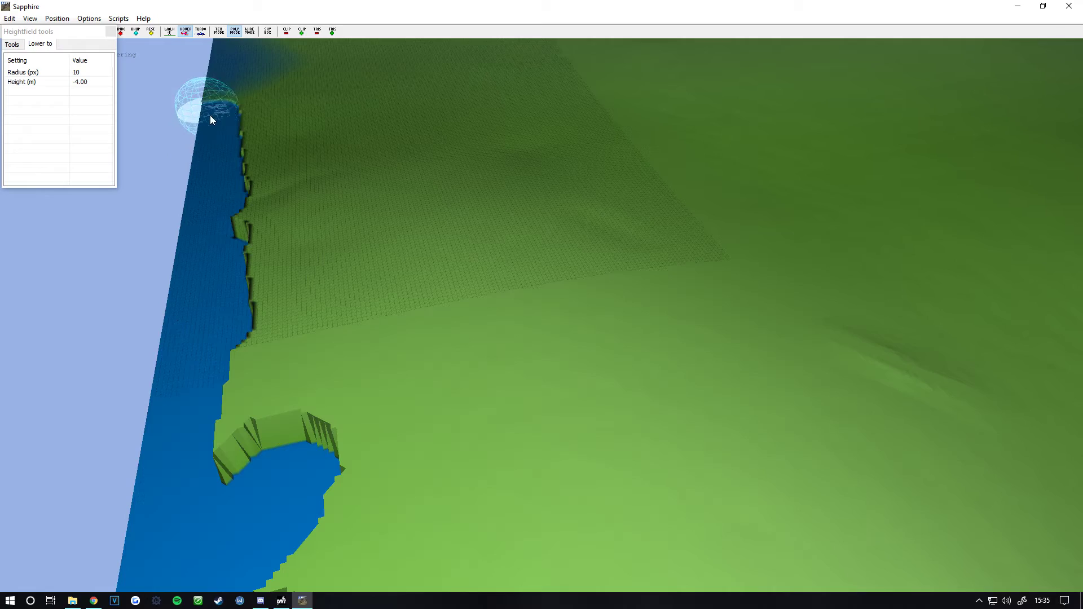
{"action": "mouse_move", "coordinate": [210, 115]}
{"action": "left_mouse_down"}
{"action": "mouse_move", "coordinate": [217, 98]}
{"action": "mouse_move", "coordinate": [214, 143]}
{"action": "left_mouse_up"}
{"action": "mouse_move", "coordinate": [214, 144]}
{"action": "right_mouse_down"}
{"action": "mouse_move", "coordinate": [534, 273]}
{"action": "mouse_move", "coordinate": [430, 300]}
{"action": "right_mouse_up"}
{"action": "left_click_drag", "start_coordinate": [307, 290], "coordinate": [332, 160]}
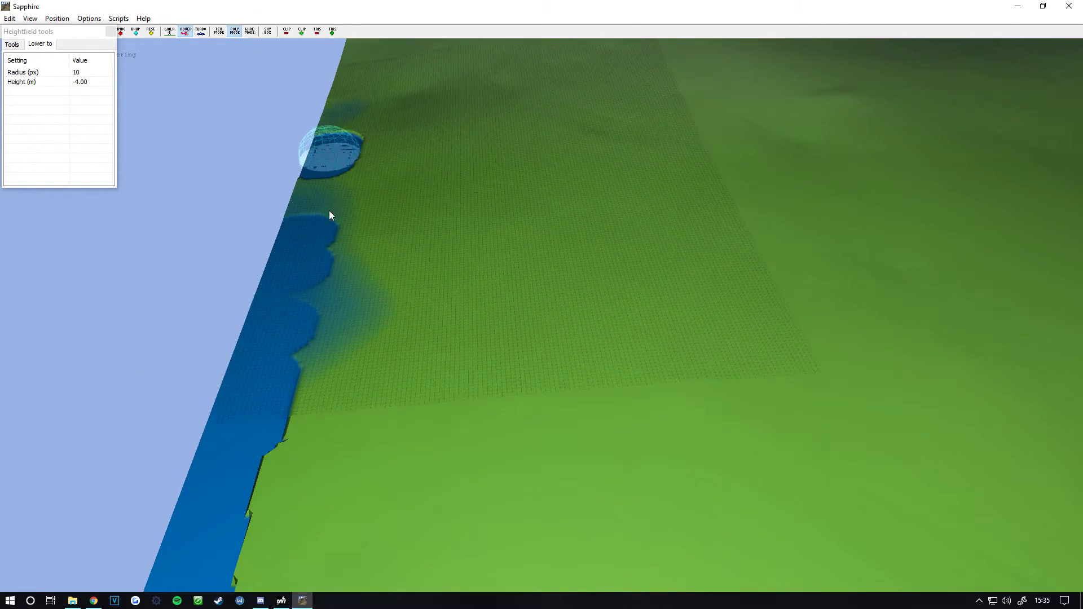
{"action": "mouse_move", "coordinate": [330, 213]}
{"action": "left_mouse_down"}
{"action": "mouse_move", "coordinate": [345, 136]}
{"action": "mouse_move", "coordinate": [290, 242]}
{"action": "mouse_move", "coordinate": [322, 195]}
{"action": "mouse_move", "coordinate": [306, 212]}
{"action": "mouse_move", "coordinate": [306, 167]}
{"action": "mouse_move", "coordinate": [262, 269]}
{"action": "mouse_move", "coordinate": [225, 319]}
{"action": "mouse_move", "coordinate": [255, 159]}
{"action": "mouse_move", "coordinate": [243, 212]}
{"action": "left_mouse_up"}
{"action": "key", "text": "w"}
{"action": "mouse_move", "coordinate": [214, 247]}
{"action": "left_mouse_down"}
{"action": "mouse_move", "coordinate": [275, 120]}
{"action": "mouse_move", "coordinate": [346, 89]}
{"action": "mouse_move", "coordinate": [464, 81]}
{"action": "left_mouse_up"}
- Continue the -4 m strip of sea along the next map edge up to its far corner
{"action": "mouse_move", "coordinate": [455, 92]}
{"action": "right_mouse_down"}
{"action": "mouse_move", "coordinate": [465, 45]}
{"action": "mouse_move", "coordinate": [450, 143]}
{"action": "mouse_move", "coordinate": [383, 280]}
{"action": "mouse_move", "coordinate": [387, 212]}
{"action": "mouse_move", "coordinate": [590, 205]}
{"action": "mouse_move", "coordinate": [623, 189]}
{"action": "right_mouse_up"}
{"action": "mouse_move", "coordinate": [623, 189]}
{"action": "left_mouse_down"}
{"action": "mouse_move", "coordinate": [429, 190]}
{"action": "mouse_move", "coordinate": [622, 187]}
{"action": "left_mouse_up"}
{"action": "right_click_drag", "start_coordinate": [655, 179], "coordinate": [685, 174]}
{"action": "left_click_drag", "start_coordinate": [685, 174], "coordinate": [635, 186]}
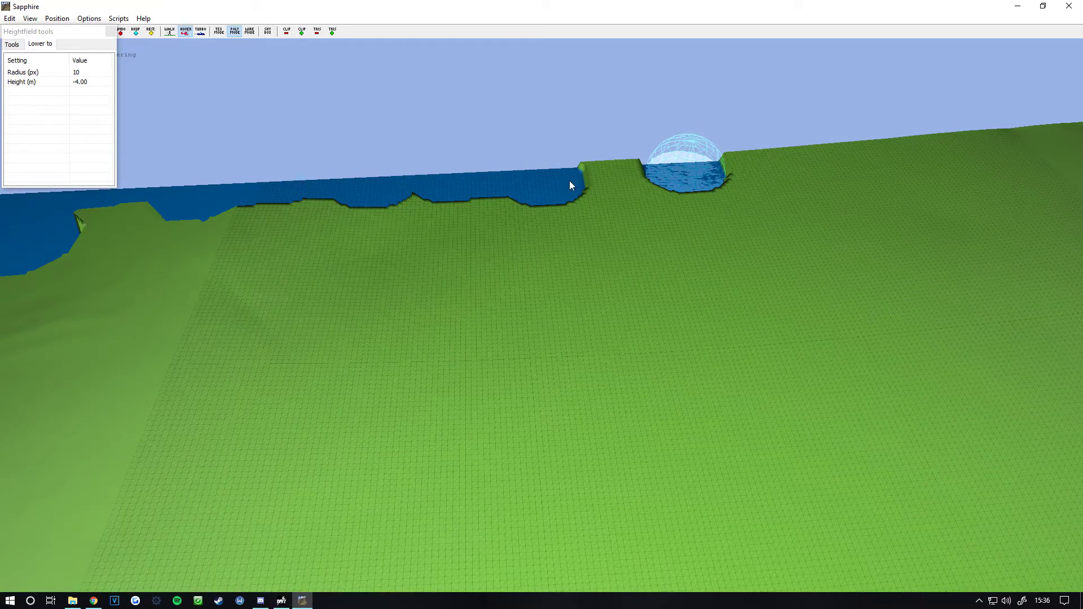
{"action": "left_click_drag", "start_coordinate": [566, 187], "coordinate": [465, 193]}
{"action": "right_click_drag", "start_coordinate": [465, 193], "coordinate": [554, 187]}
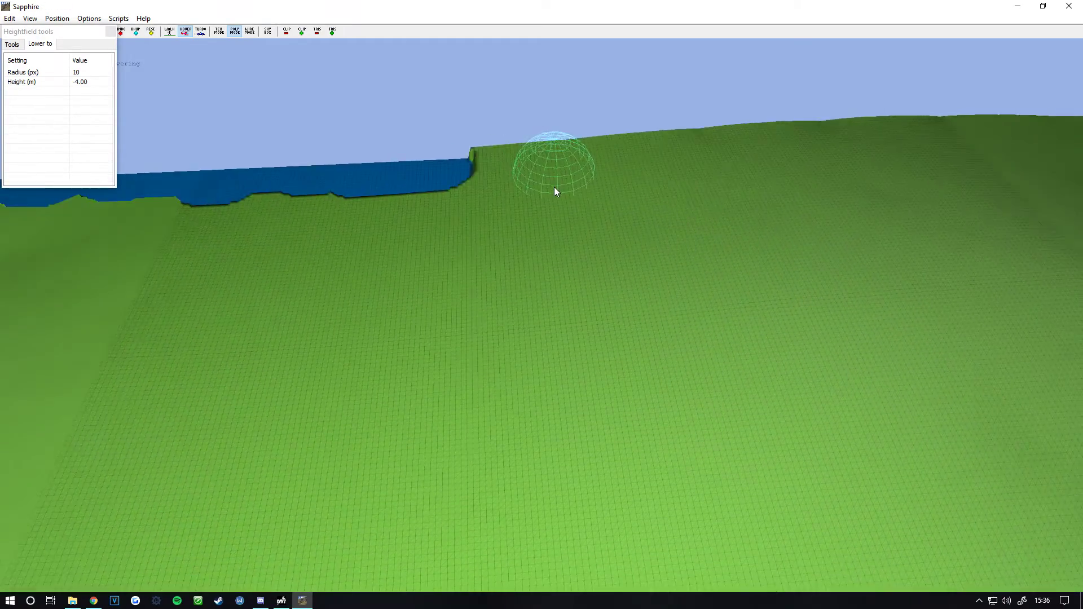
{"action": "mouse_move", "coordinate": [553, 188]}
{"action": "left_mouse_down"}
{"action": "mouse_move", "coordinate": [397, 167]}
{"action": "mouse_move", "coordinate": [770, 154]}
{"action": "left_mouse_up"}
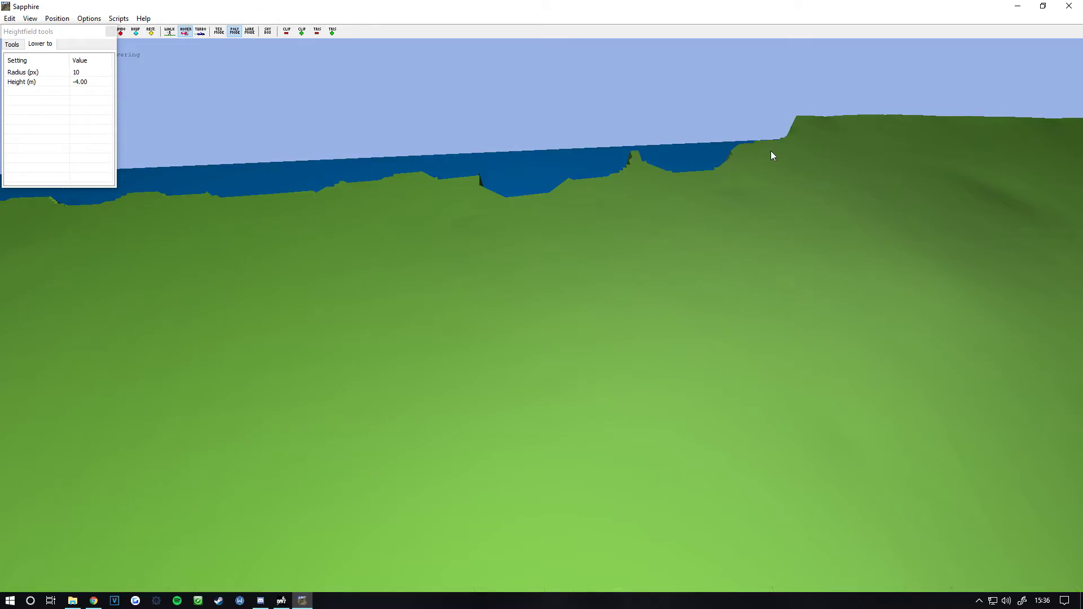
{"action": "right_click_drag", "start_coordinate": [770, 155], "coordinate": [575, 157]}
{"action": "left_click_drag", "start_coordinate": [575, 158], "coordinate": [689, 156]}
{"action": "right_click_drag", "start_coordinate": [687, 153], "coordinate": [513, 152]}
{"action": "left_click_drag", "start_coordinate": [513, 152], "coordinate": [649, 145]}
{"action": "right_click_drag", "start_coordinate": [649, 144], "coordinate": [496, 144]}
{"action": "left_click_drag", "start_coordinate": [496, 143], "coordinate": [716, 133]}
{"action": "right_click_drag", "start_coordinate": [716, 133], "coordinate": [524, 126]}
{"action": "left_click_drag", "start_coordinate": [523, 126], "coordinate": [676, 122]}
{"action": "right_click_drag", "start_coordinate": [677, 122], "coordinate": [443, 118]}
{"action": "left_click_drag", "start_coordinate": [443, 118], "coordinate": [333, 113]}
{"action": "mouse_move", "coordinate": [333, 113]}
{"action": "right_mouse_down"}
{"action": "mouse_move", "coordinate": [312, 111]}
{"action": "mouse_move", "coordinate": [289, 63]}
{"action": "right_mouse_up"}
{"action": "left_click_drag", "start_coordinate": [343, 93], "coordinate": [289, 106]}
{"action": "right_click_drag", "start_coordinate": [290, 106], "coordinate": [338, 117]}
{"action": "mouse_move", "coordinate": [338, 116]}
{"action": "left_mouse_down"}
{"action": "mouse_move", "coordinate": [361, 81]}
{"action": "mouse_move", "coordinate": [452, 84]}
{"action": "left_mouse_up"}
{"action": "right_click_drag", "start_coordinate": [452, 85], "coordinate": [408, 94]}
{"action": "left_click_drag", "start_coordinate": [408, 94], "coordinate": [386, 102]}
{"action": "right_click_drag", "start_coordinate": [386, 103], "coordinate": [347, 108]}
{"action": "mouse_move", "coordinate": [347, 108]}
{"action": "left_mouse_down"}
{"action": "mouse_move", "coordinate": [463, 135]}
{"action": "mouse_move", "coordinate": [654, 66]}
{"action": "left_mouse_up"}
{"action": "right_click_drag", "start_coordinate": [654, 66], "coordinate": [524, 62]}
{"action": "mouse_move", "coordinate": [525, 62]}
{"action": "left_mouse_down"}
{"action": "mouse_move", "coordinate": [387, 108]}
{"action": "mouse_move", "coordinate": [438, 71]}
{"action": "mouse_move", "coordinate": [504, 50]}
{"action": "left_mouse_up"}
{"action": "mouse_move", "coordinate": [504, 50]}
{"action": "right_mouse_down"}
{"action": "mouse_move", "coordinate": [400, 80]}
{"action": "mouse_move", "coordinate": [213, 209]}
{"action": "right_mouse_up"}
{"action": "mouse_move", "coordinate": [212, 208]}
{"action": "left_mouse_down"}
{"action": "mouse_move", "coordinate": [234, 217]}
{"action": "mouse_move", "coordinate": [391, 181]}
{"action": "mouse_move", "coordinate": [600, 155]}
{"action": "left_mouse_up"}
{"action": "right_click_drag", "start_coordinate": [600, 156], "coordinate": [460, 143]}
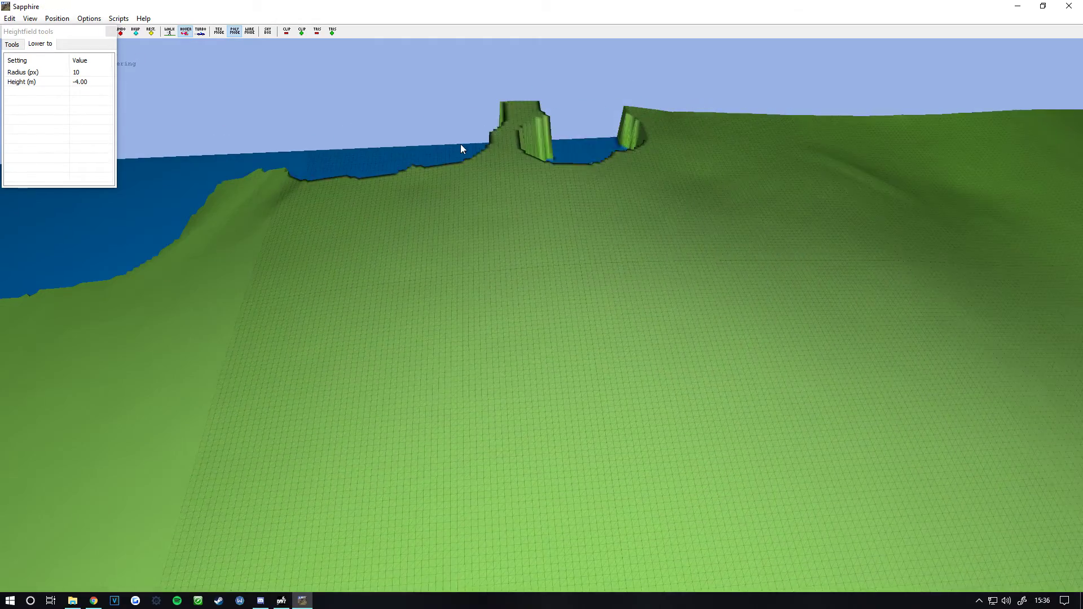
{"action": "left_click_drag", "start_coordinate": [460, 144], "coordinate": [606, 141]}
{"action": "mouse_move", "coordinate": [607, 141]}
{"action": "right_mouse_down"}
{"action": "mouse_move", "coordinate": [678, 141]}
{"action": "mouse_move", "coordinate": [468, 141]}
{"action": "mouse_move", "coordinate": [478, 140]}
{"action": "mouse_move", "coordinate": [454, 153]}
{"action": "mouse_move", "coordinate": [587, 141]}
{"action": "mouse_move", "coordinate": [540, 146]}
{"action": "right_mouse_up"}
{"action": "left_click", "coordinate": [595, 140]}
{"action": "left_click_drag", "start_coordinate": [540, 146], "coordinate": [540, 144]}
{"action": "right_click_drag", "start_coordinate": [624, 141], "coordinate": [606, 149]}
{"action": "mouse_move", "coordinate": [606, 148]}
{"action": "left_mouse_down"}
{"action": "mouse_move", "coordinate": [648, 149]}
{"action": "mouse_move", "coordinate": [566, 148]}
{"action": "mouse_move", "coordinate": [1010, 125]}
{"action": "mouse_move", "coordinate": [971, 135]}
{"action": "left_mouse_up"}
{"action": "mouse_move", "coordinate": [969, 131]}
{"action": "right_mouse_down"}
{"action": "mouse_move", "coordinate": [786, 120]}
{"action": "mouse_move", "coordinate": [587, 155]}
{"action": "right_mouse_up"}
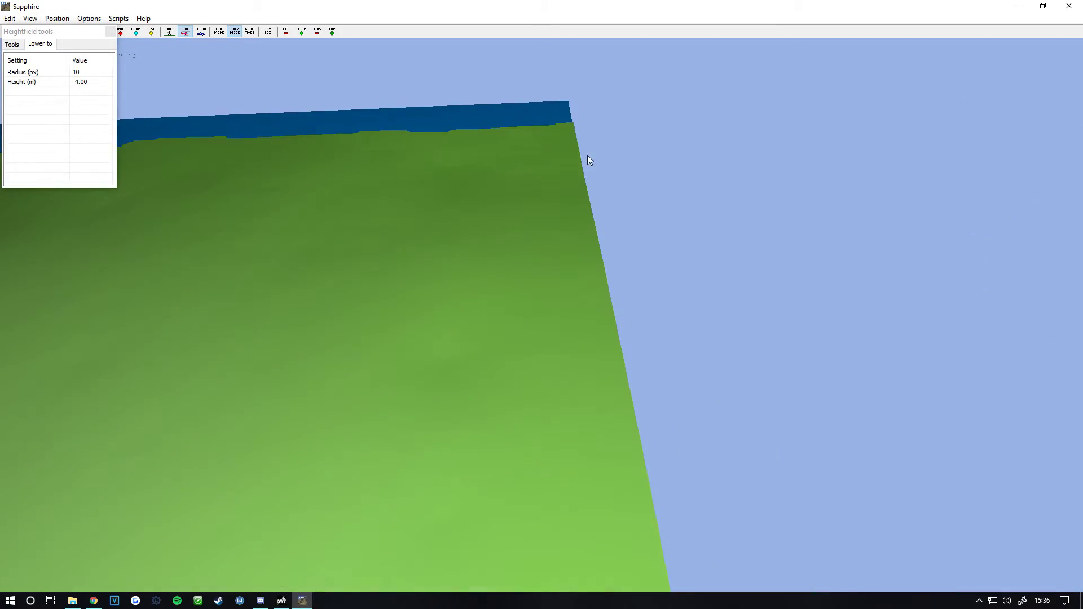
- Lower the terrain to -4 m along the map edge that runs on from the far corner
{"action": "mouse_move", "coordinate": [588, 154]}
{"action": "left_mouse_down"}
{"action": "mouse_move", "coordinate": [546, 140]}
{"action": "mouse_move", "coordinate": [550, 191]}
{"action": "mouse_move", "coordinate": [552, 84]}
{"action": "mouse_move", "coordinate": [591, 388]}
{"action": "mouse_move", "coordinate": [614, 320]}
{"action": "mouse_move", "coordinate": [617, 415]}
{"action": "mouse_move", "coordinate": [649, 371]}
{"action": "mouse_move", "coordinate": [641, 317]}
{"action": "left_mouse_up"}
{"action": "key", "text": "s"}
{"action": "key", "text": "s"}
{"action": "key", "text": "s"}
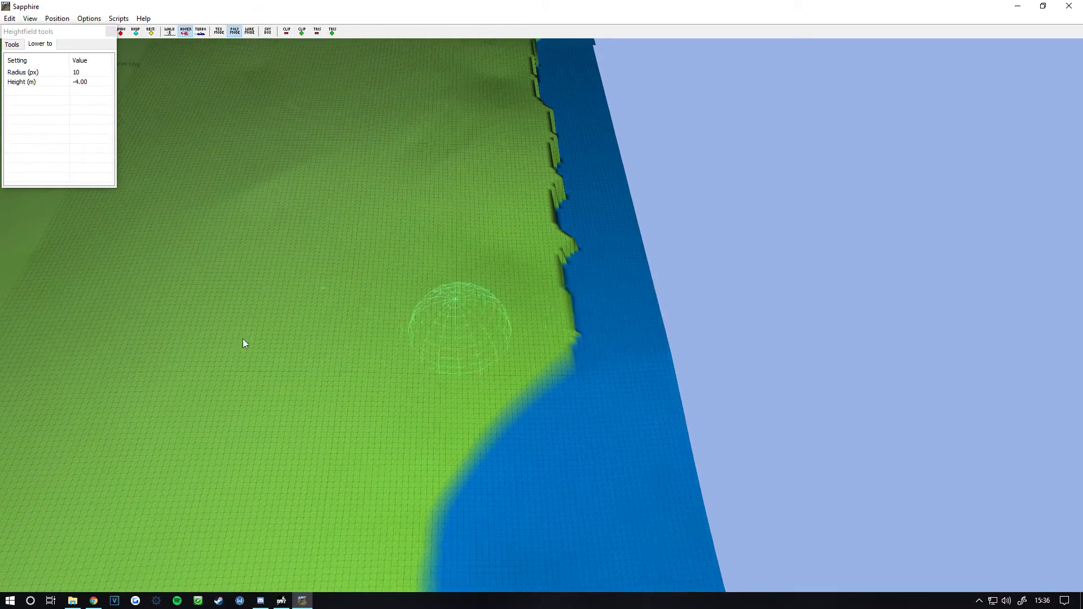
- Smooth the jagged coastline along the lowered map edges, using the Smooth tool with its radius enlarged to 42 px
{"action": "left_click", "coordinate": [12, 45]}
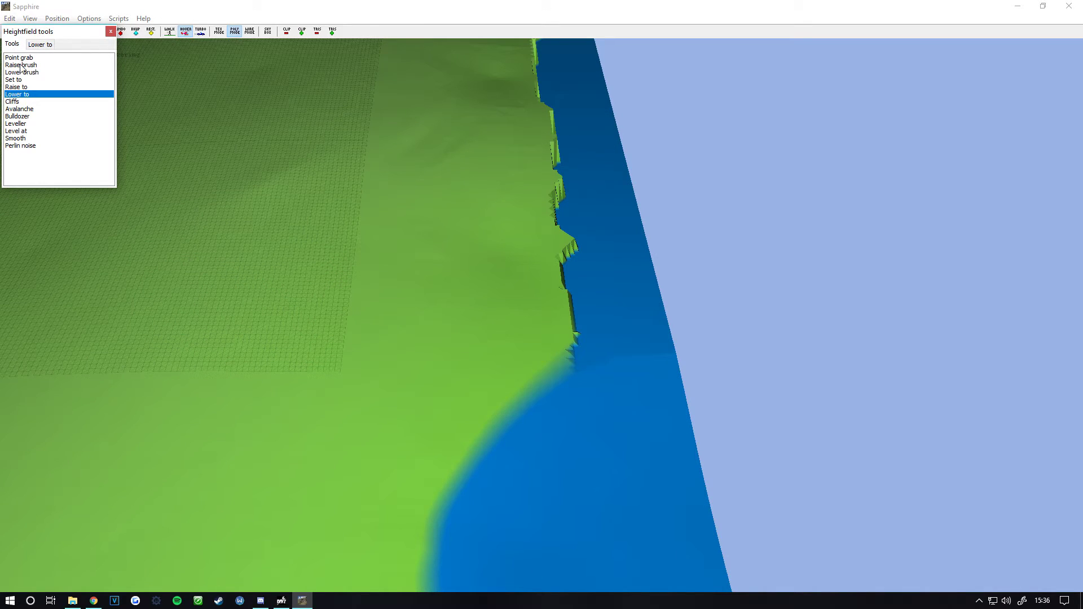
{"action": "left_click", "coordinate": [16, 138]}
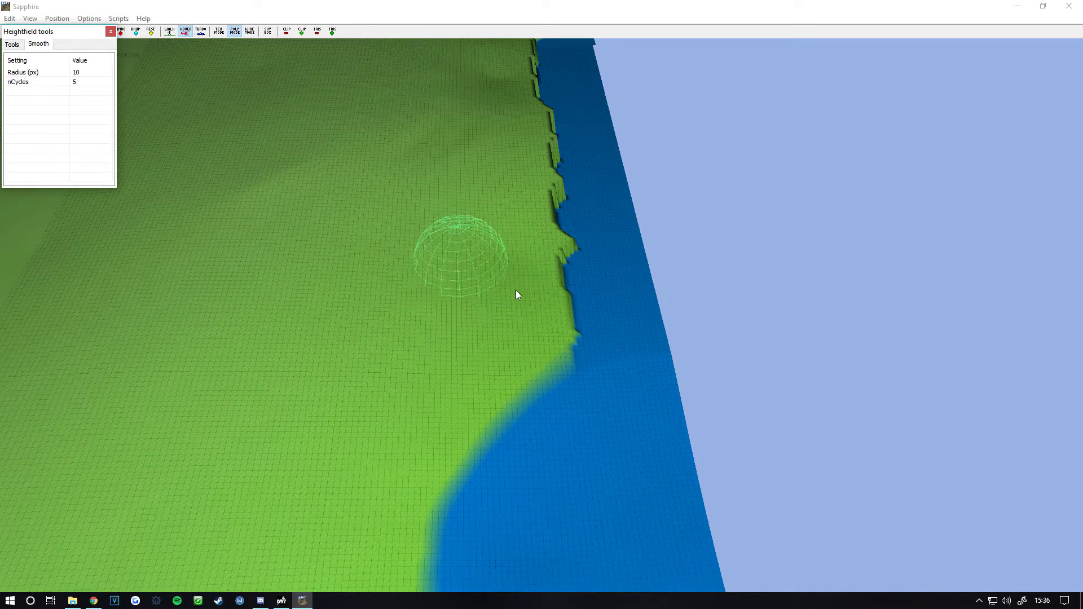
{"action": "mouse_move", "coordinate": [604, 355]}
{"action": "left_mouse_down"}
{"action": "mouse_move", "coordinate": [567, 319]}
{"action": "mouse_move", "coordinate": [484, 137]}
{"action": "mouse_move", "coordinate": [522, 379]}
{"action": "mouse_move", "coordinate": [539, 203]}
{"action": "mouse_move", "coordinate": [526, 361]}
{"action": "mouse_move", "coordinate": [503, 115]}
{"action": "mouse_move", "coordinate": [504, 246]}
{"action": "left_mouse_up"}
{"action": "scroll", "coordinate": [565, 316], "scroll_direction": "up", "scroll_amount": 10}
{"action": "key", "text": "w"}
{"action": "key", "text": "a"}
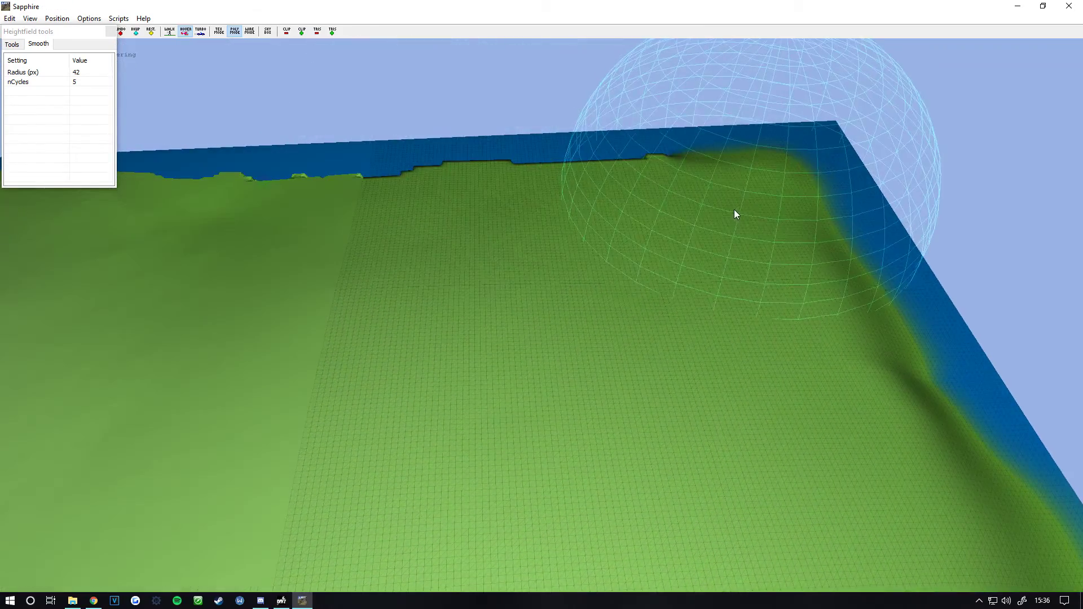
{"action": "mouse_move", "coordinate": [604, 199]}
{"action": "left_mouse_down"}
{"action": "mouse_move", "coordinate": [731, 258]}
{"action": "mouse_move", "coordinate": [428, 273]}
{"action": "mouse_move", "coordinate": [388, 287]}
{"action": "mouse_move", "coordinate": [396, 312]}
{"action": "left_mouse_up"}
{"action": "key", "text": "a"}
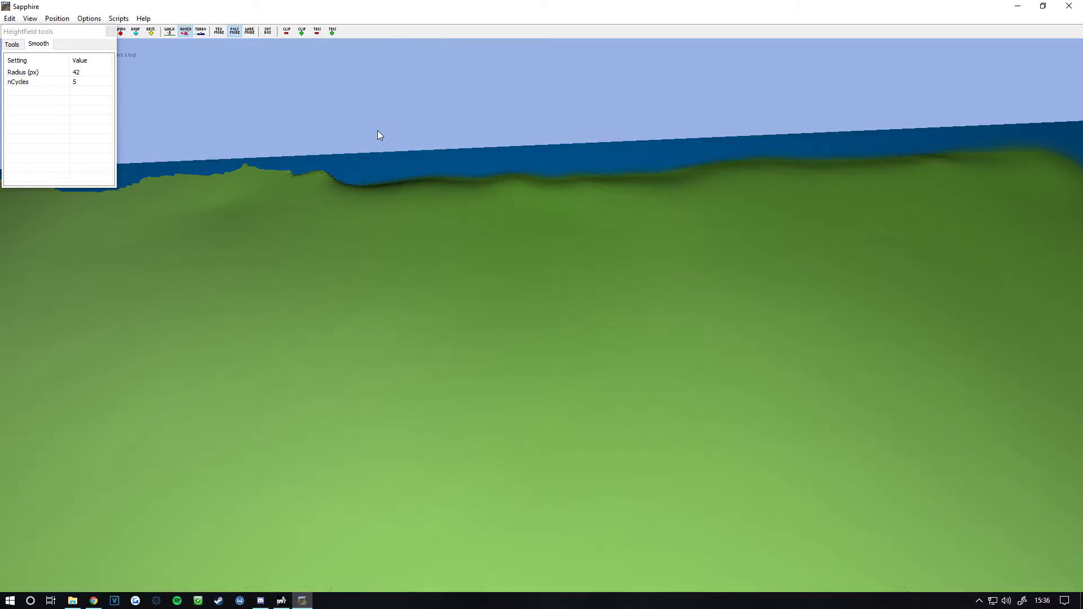
{"action": "mouse_move", "coordinate": [348, 265]}
{"action": "left_mouse_down"}
{"action": "mouse_move", "coordinate": [204, 278]}
{"action": "mouse_move", "coordinate": [191, 303]}
{"action": "mouse_move", "coordinate": [235, 358]}
{"action": "mouse_move", "coordinate": [124, 461]}
{"action": "mouse_move", "coordinate": [188, 344]}
{"action": "mouse_move", "coordinate": [114, 283]}
{"action": "mouse_move", "coordinate": [72, 306]}
{"action": "left_mouse_up"}
{"action": "key", "text": "a"}
{"action": "key", "text": "a"}
{"action": "key", "text": "a"}
{"action": "mouse_move", "coordinate": [49, 335]}
{"action": "left_mouse_down"}
{"action": "mouse_move", "coordinate": [55, 382]}
{"action": "mouse_move", "coordinate": [86, 394]}
{"action": "mouse_move", "coordinate": [481, 364]}
{"action": "mouse_move", "coordinate": [330, 394]}
{"action": "mouse_move", "coordinate": [106, 404]}
{"action": "mouse_move", "coordinate": [145, 421]}
{"action": "mouse_move", "coordinate": [157, 314]}
{"action": "mouse_move", "coordinate": [353, 452]}
{"action": "mouse_move", "coordinate": [393, 567]}
{"action": "mouse_move", "coordinate": [400, 389]}
{"action": "mouse_move", "coordinate": [404, 433]}
{"action": "mouse_move", "coordinate": [466, 455]}
{"action": "mouse_move", "coordinate": [426, 458]}
{"action": "mouse_move", "coordinate": [458, 493]}
{"action": "mouse_move", "coordinate": [535, 510]}
{"action": "mouse_move", "coordinate": [466, 534]}
{"action": "mouse_move", "coordinate": [546, 526]}
{"action": "mouse_move", "coordinate": [512, 536]}
{"action": "mouse_move", "coordinate": [609, 510]}
{"action": "mouse_move", "coordinate": [556, 510]}
{"action": "mouse_move", "coordinate": [978, 191]}
{"action": "mouse_move", "coordinate": [844, 320]}
{"action": "mouse_move", "coordinate": [874, 264]}
{"action": "mouse_move", "coordinate": [1013, 202]}
{"action": "mouse_move", "coordinate": [673, 316]}
{"action": "left_mouse_up"}
- Move the heightfield tools window clear of the save command and save the edited heightfield
{"action": "right_click_drag", "start_coordinate": [555, 283], "coordinate": [631, 225]}
{"action": "key", "text": "w"}
{"action": "right_click_drag", "start_coordinate": [541, 304], "coordinate": [631, 226]}
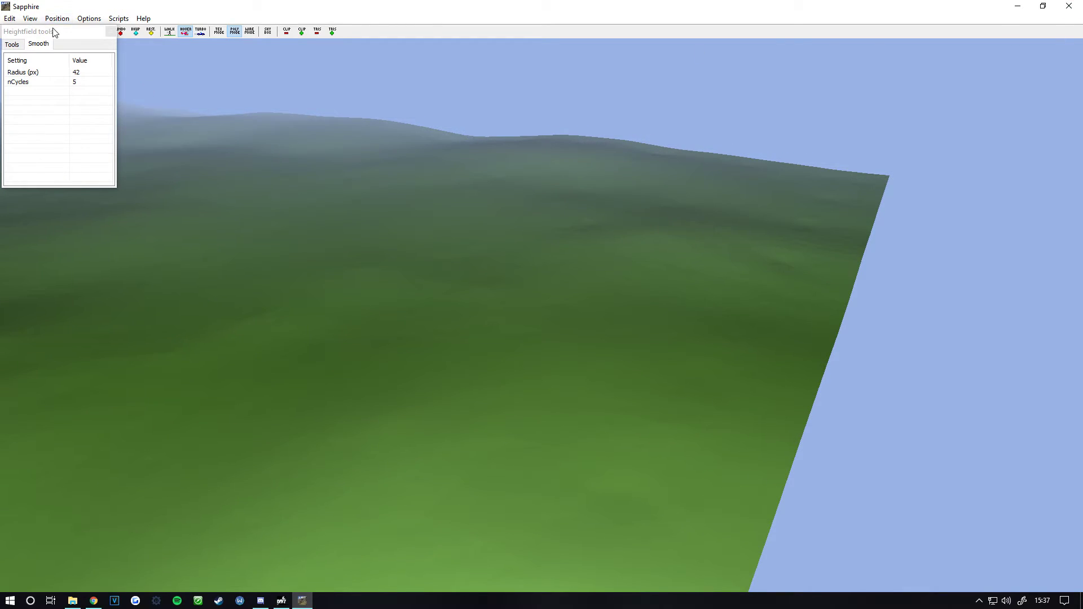
{"action": "left_click_drag", "start_coordinate": [53, 32], "coordinate": [46, 97]}
{"action": "left_click", "coordinate": [37, 32]}
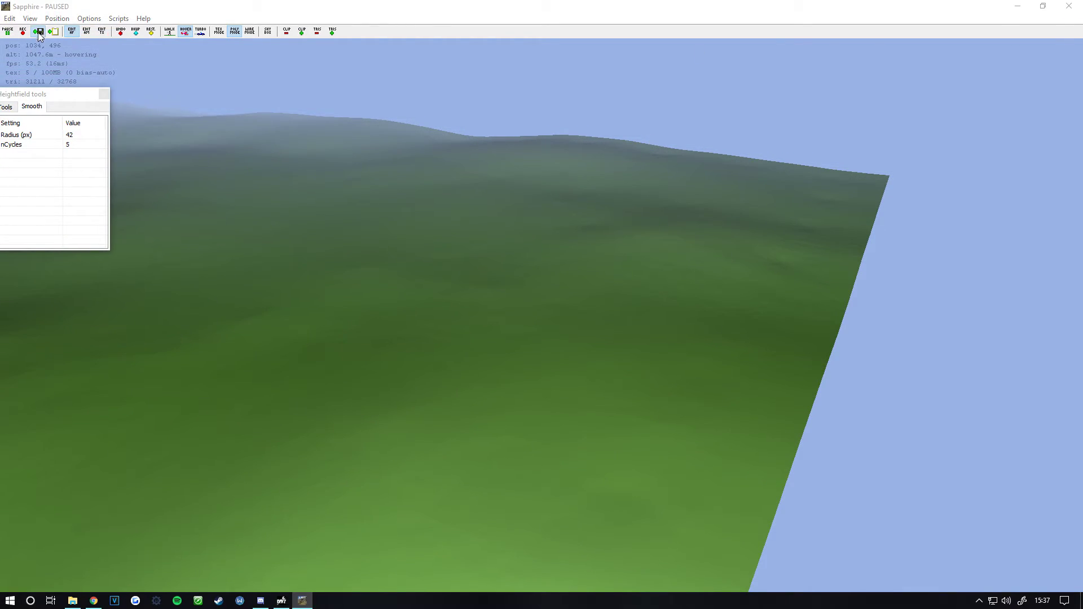
{"action": "left_click", "coordinate": [883, 160]}
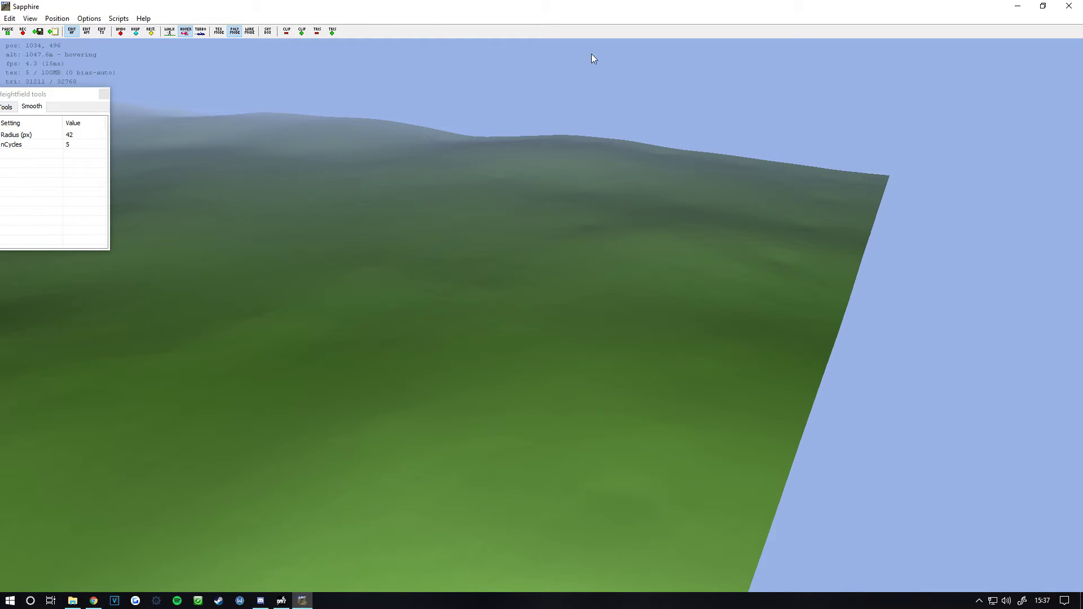
- Close the 3D view and export the heightfield in ASC format as hightmap.asc to P:\longsshore_island\source
{"action": "left_click", "coordinate": [1068, 5]}
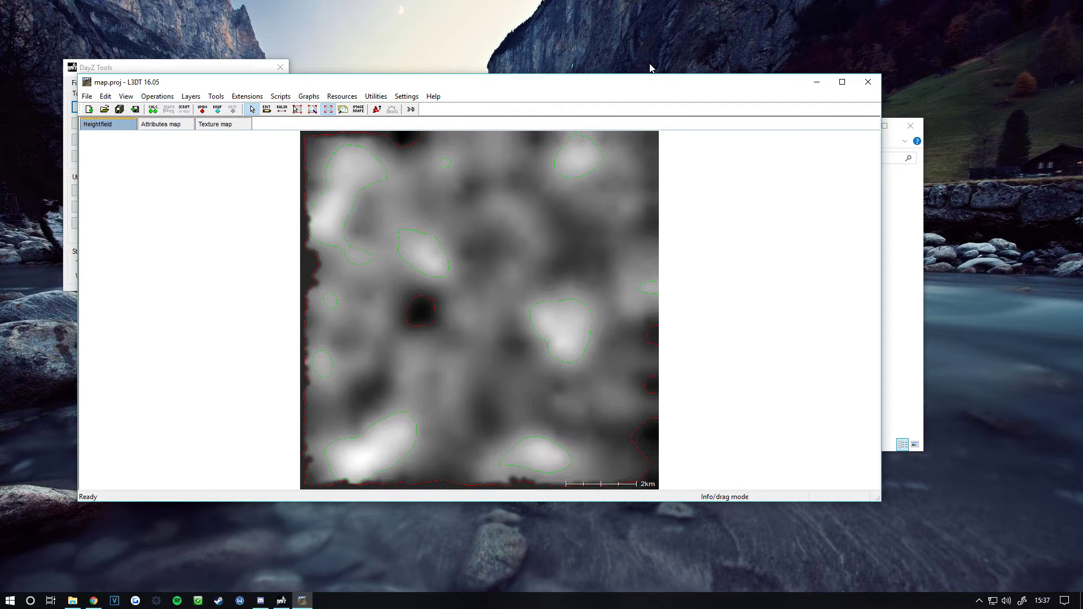
{"action": "key", "text": "ctrl+e"}
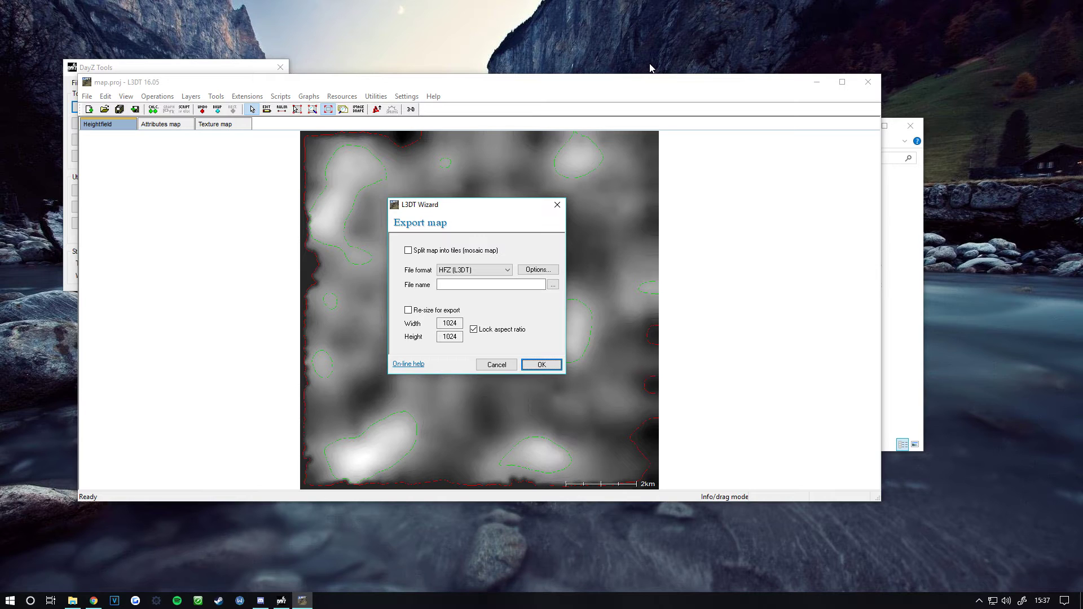
{"action": "left_click", "coordinate": [492, 273]}
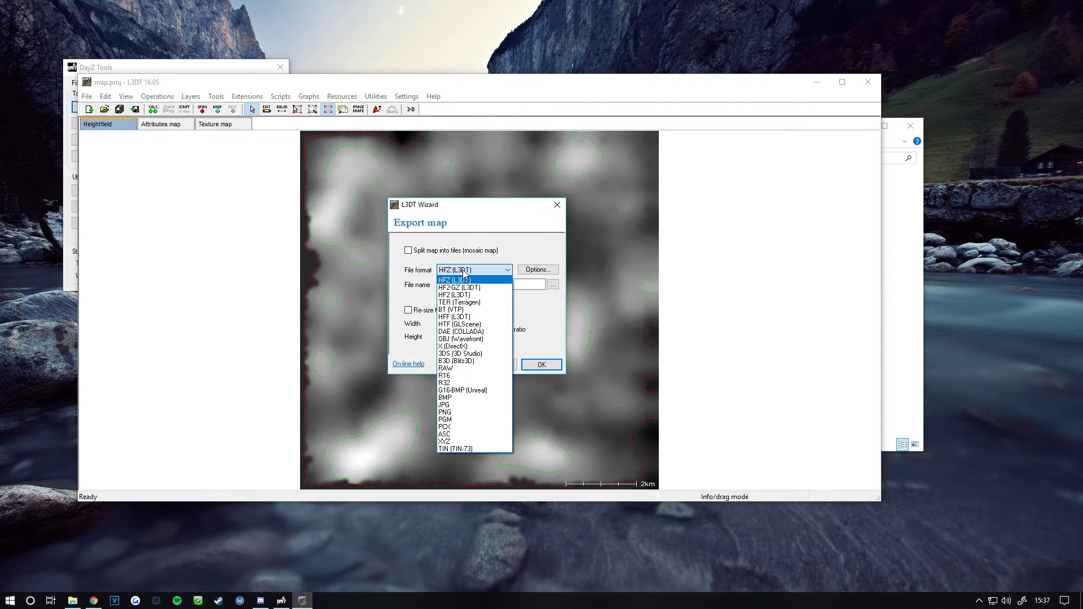
{"action": "left_click", "coordinate": [452, 434]}
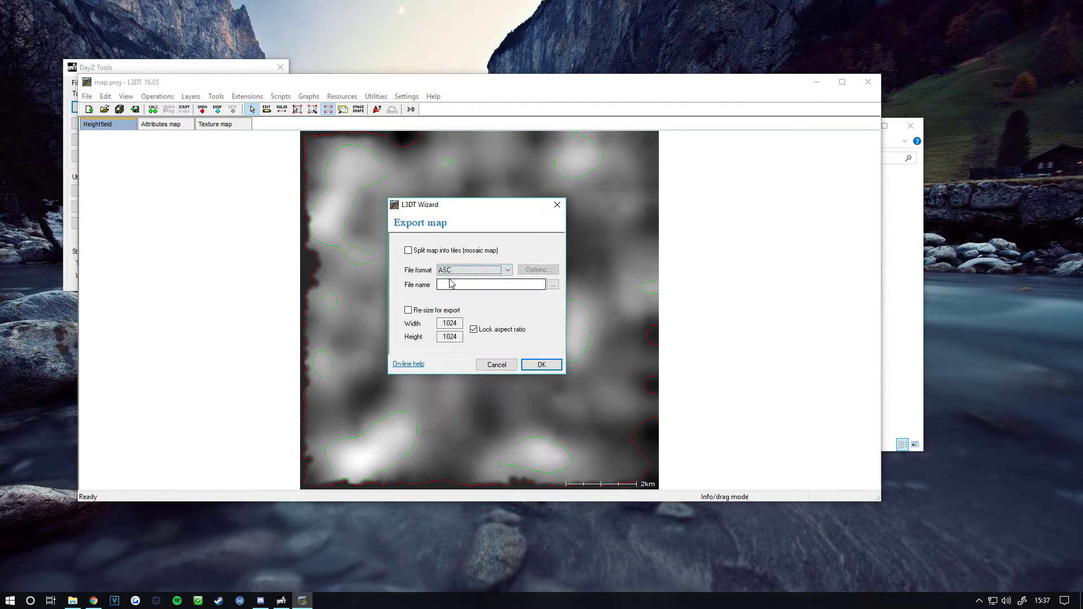
{"action": "left_click", "coordinate": [450, 286]}
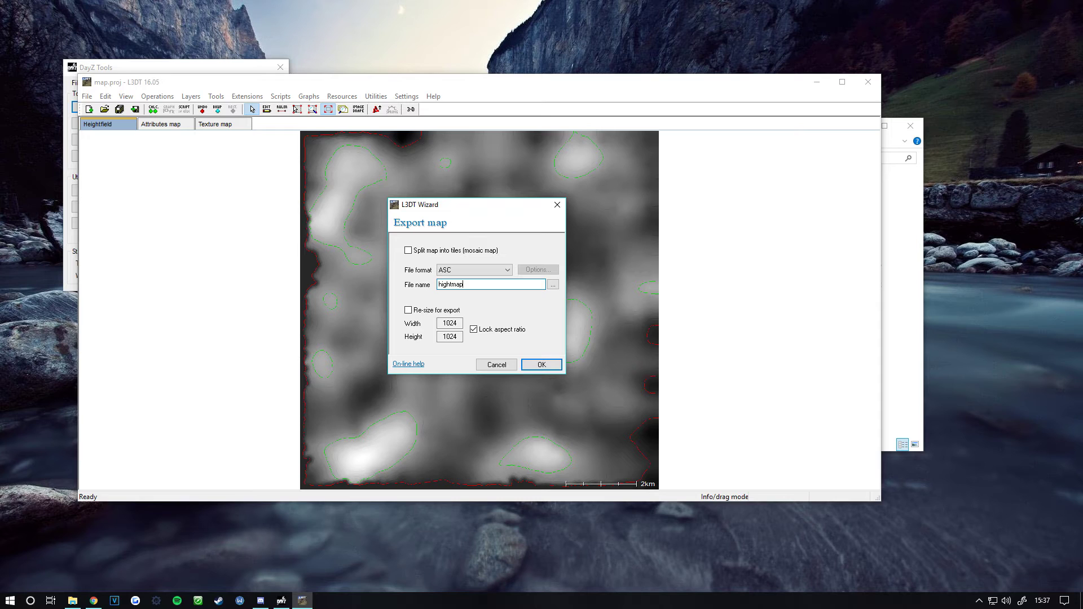
{"action": "left_click", "coordinate": [552, 285]}
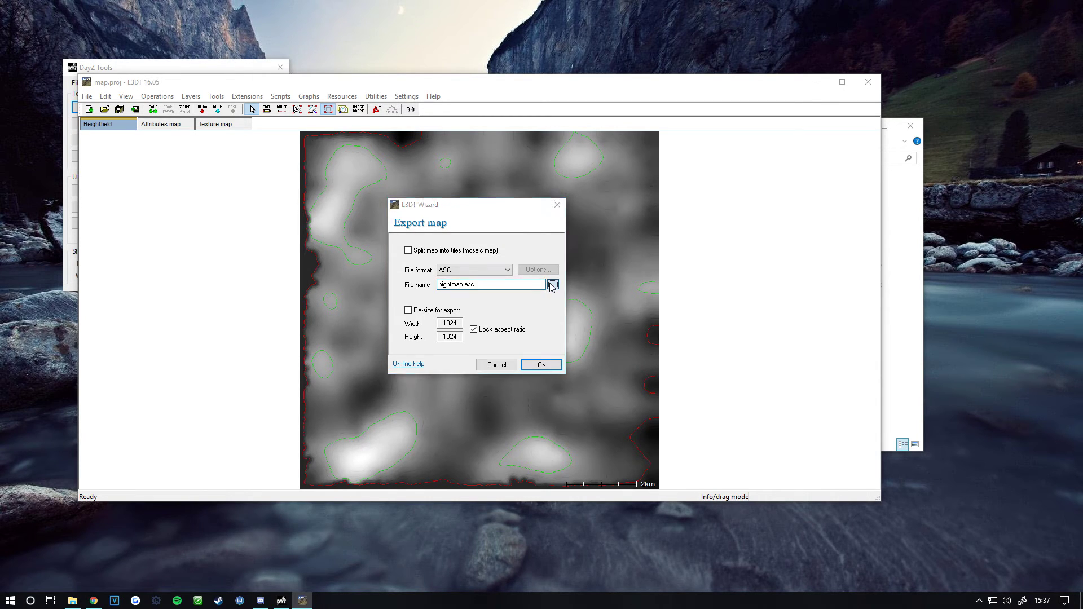
{"action": "left_click", "coordinate": [541, 169]}
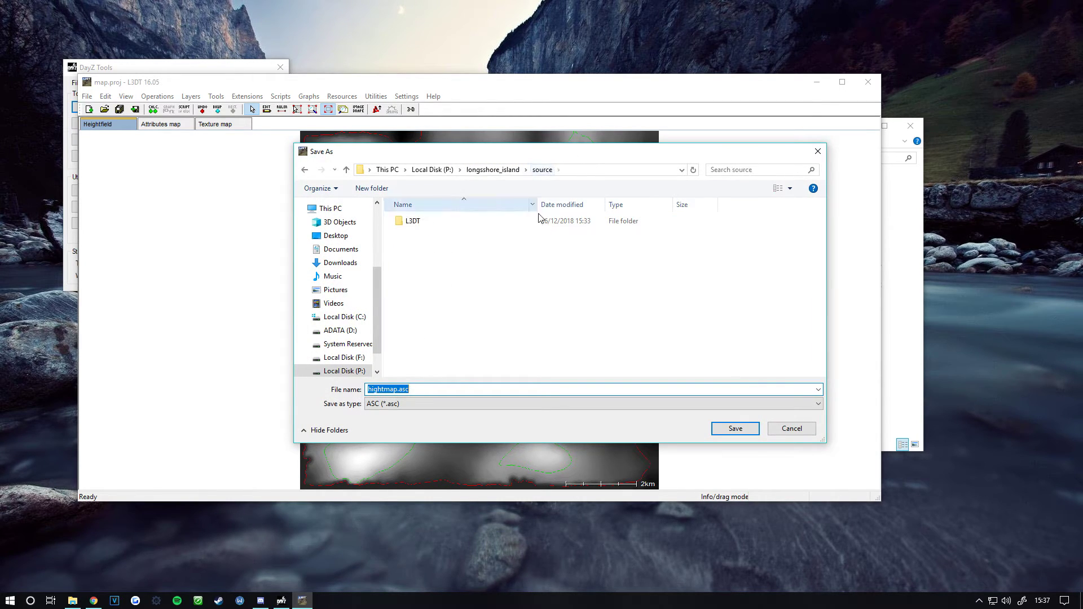
{"action": "left_click", "coordinate": [723, 430]}
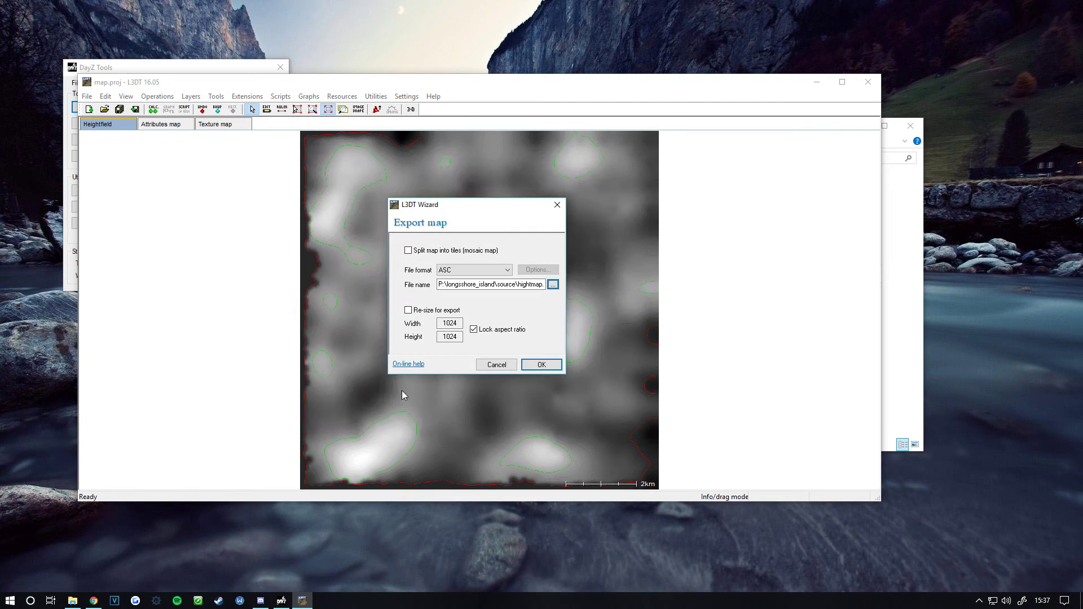
{"action": "left_click", "coordinate": [528, 362]}
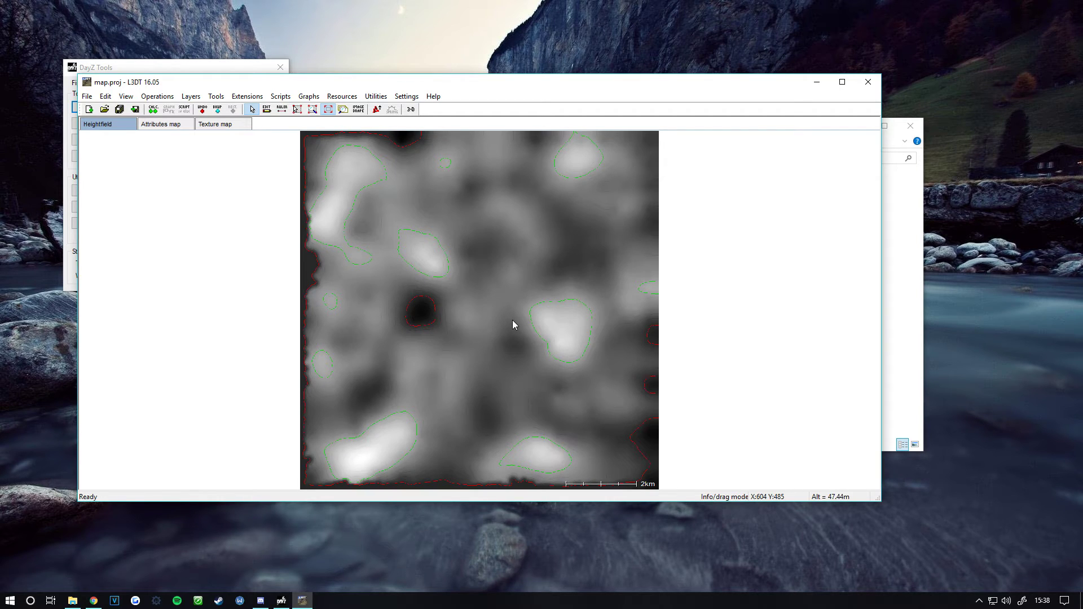
- Export the attributes map in BMP format as sat_lco.bmp to P:\longsshore_island\source
{"action": "left_click", "coordinate": [146, 123]}
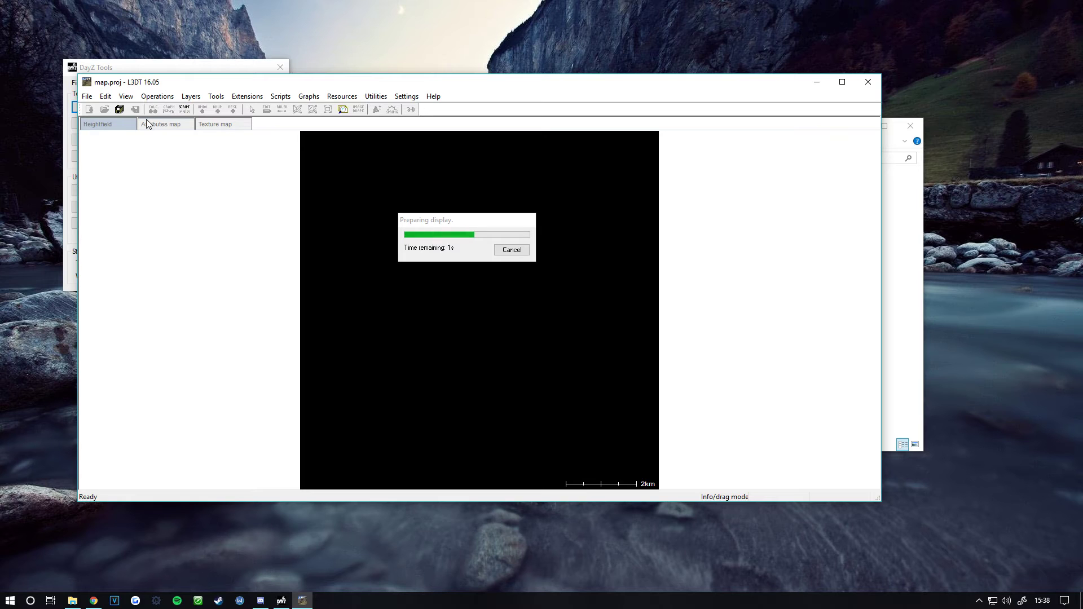
{"action": "key", "text": "ctrl+e"}
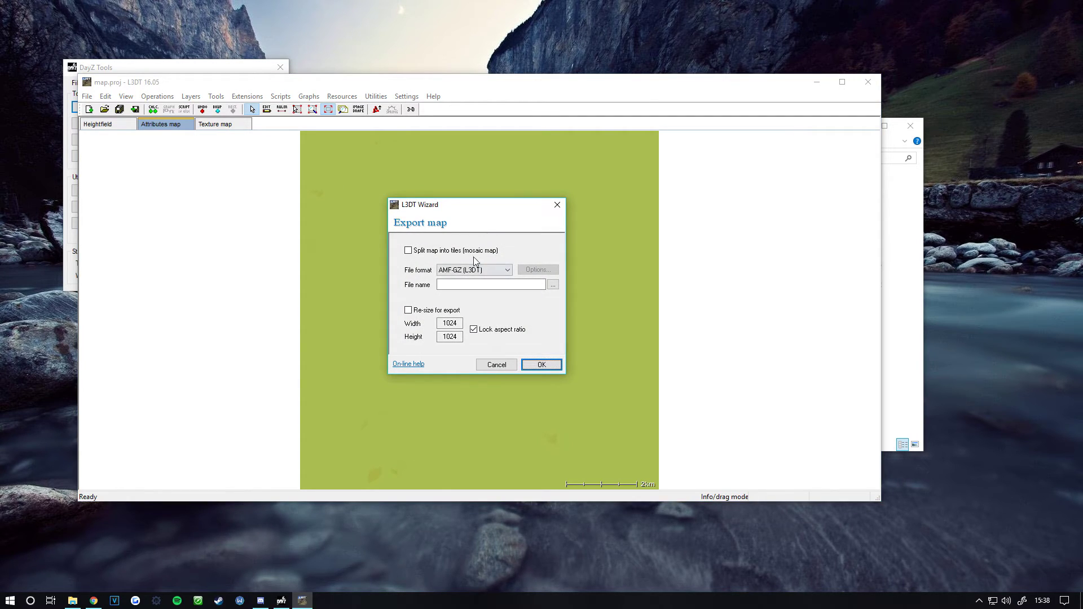
{"action": "left_click", "coordinate": [479, 270]}
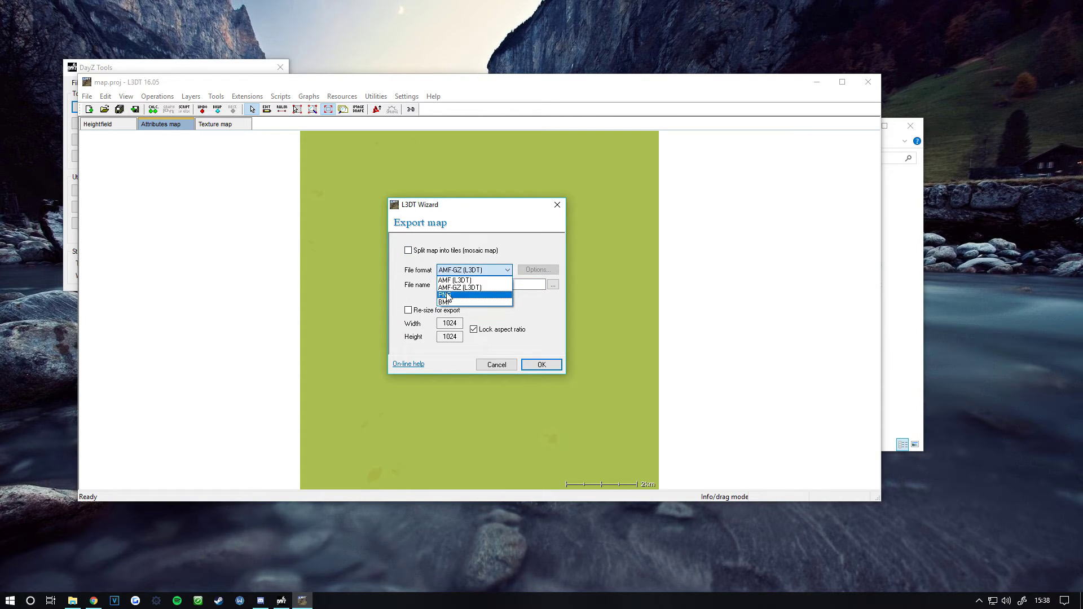
{"action": "left_click", "coordinate": [448, 296]}
{"action": "left_click", "coordinate": [479, 270]}
{"action": "left_click", "coordinate": [451, 303]}
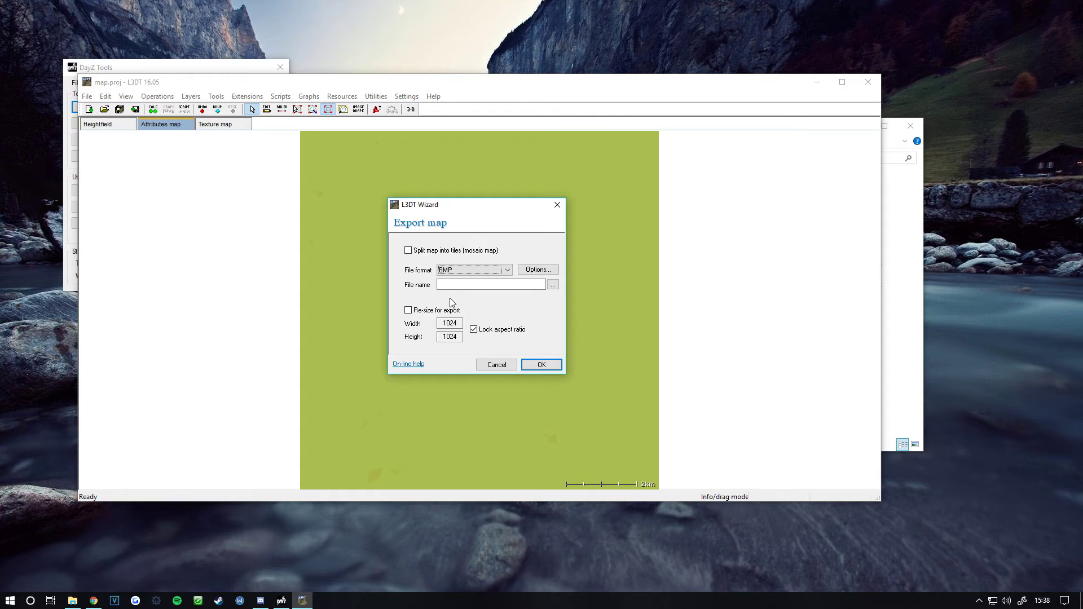
{"action": "left_click", "coordinate": [472, 286]}
{"action": "left_click", "coordinate": [552, 285]}
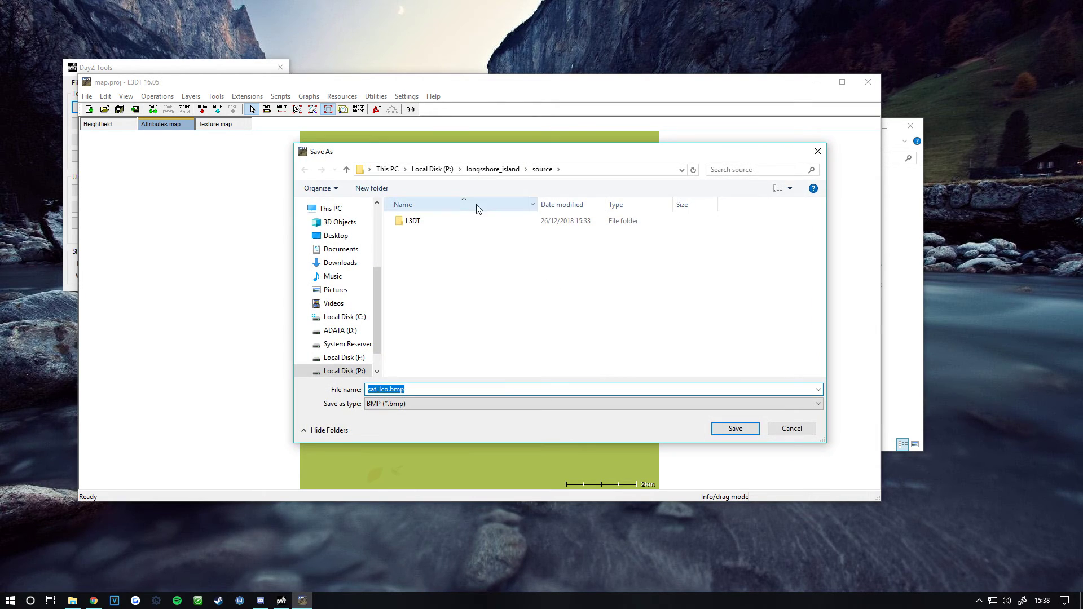
{"action": "left_click", "coordinate": [727, 429]}
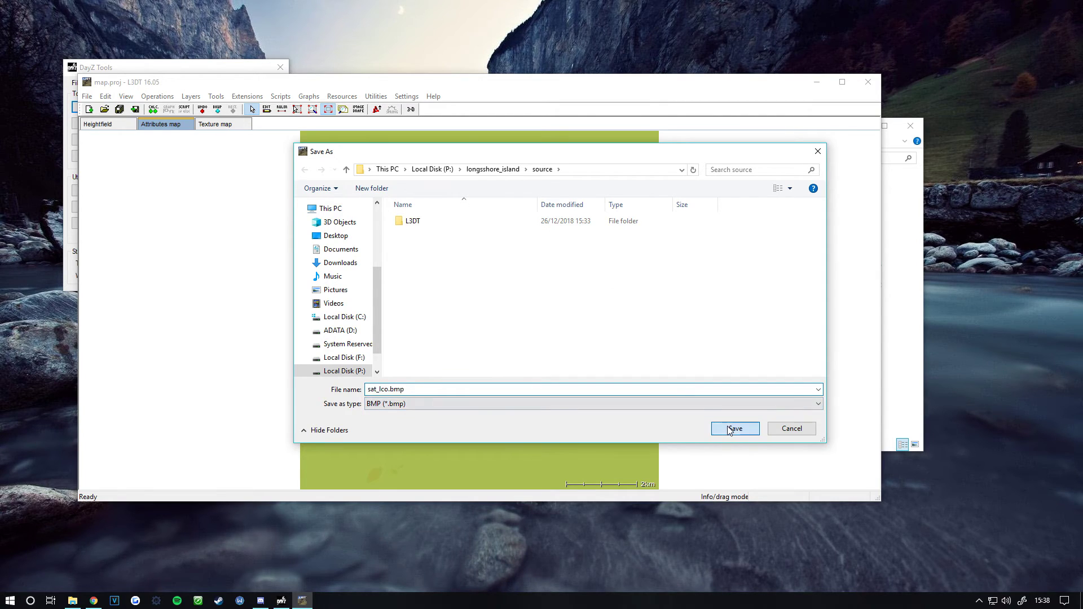
{"action": "left_click", "coordinate": [539, 365]}
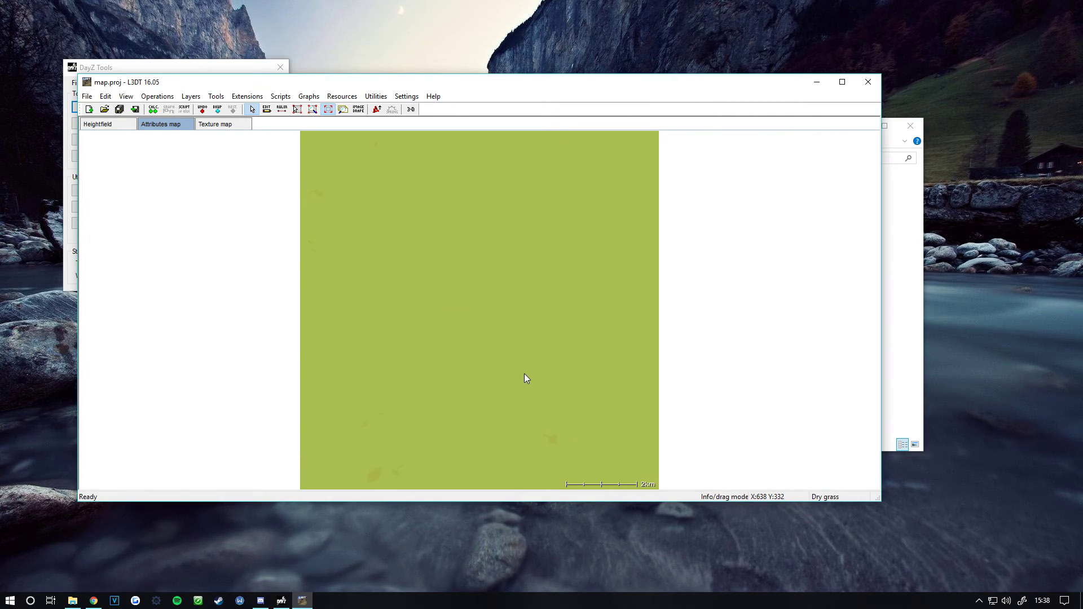
- Exit L3DT without saving changes and copy mask_lco.bmp from P:\Lakeside\source in File Explorer
{"action": "left_click", "coordinate": [868, 82]}
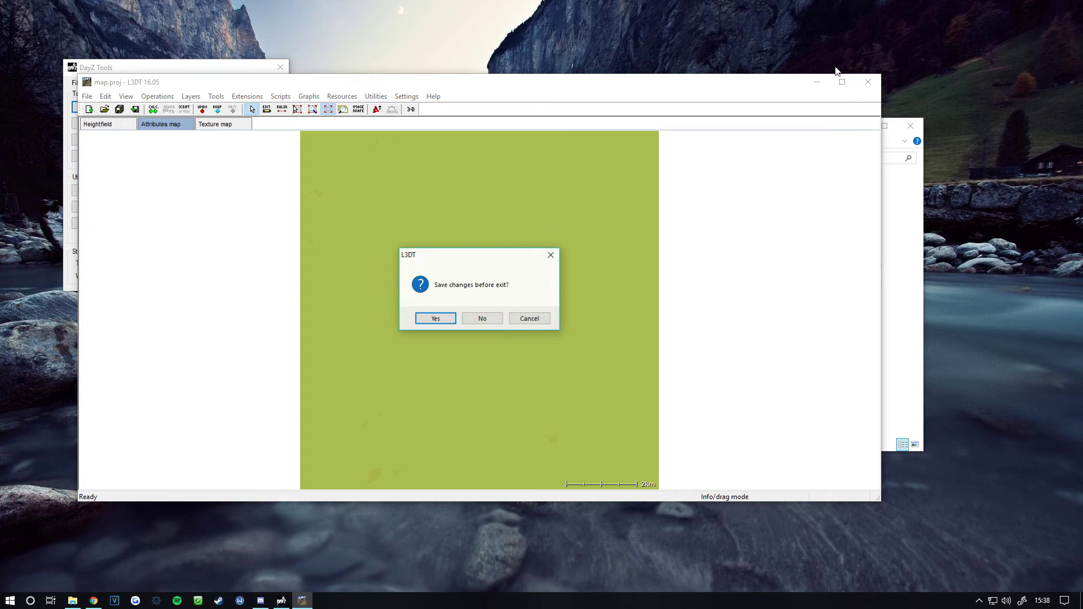
{"action": "left_click", "coordinate": [479, 318]}
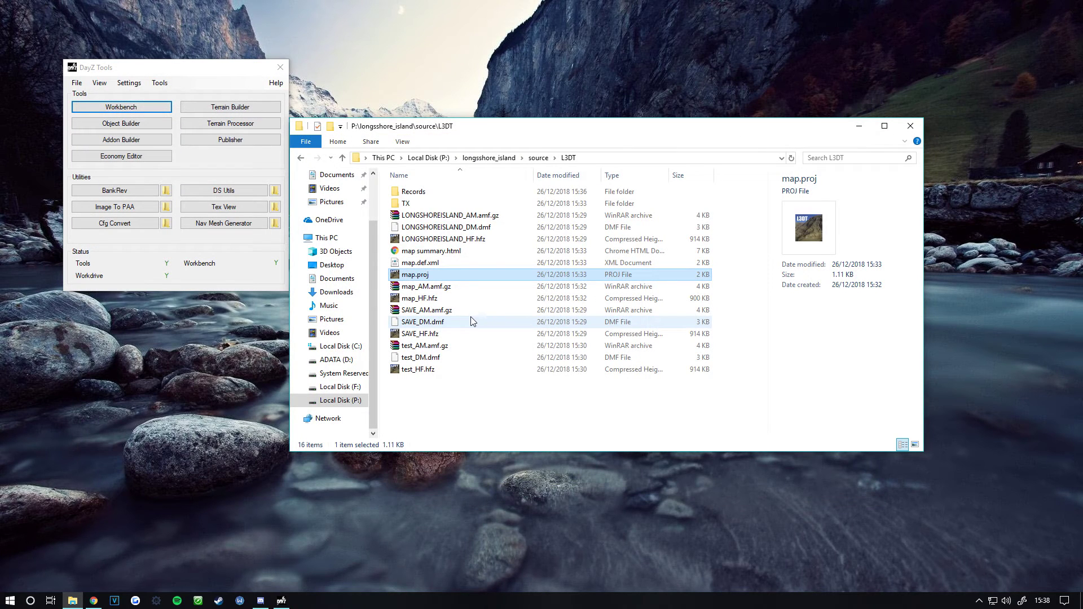
{"action": "left_click", "coordinate": [335, 401]}
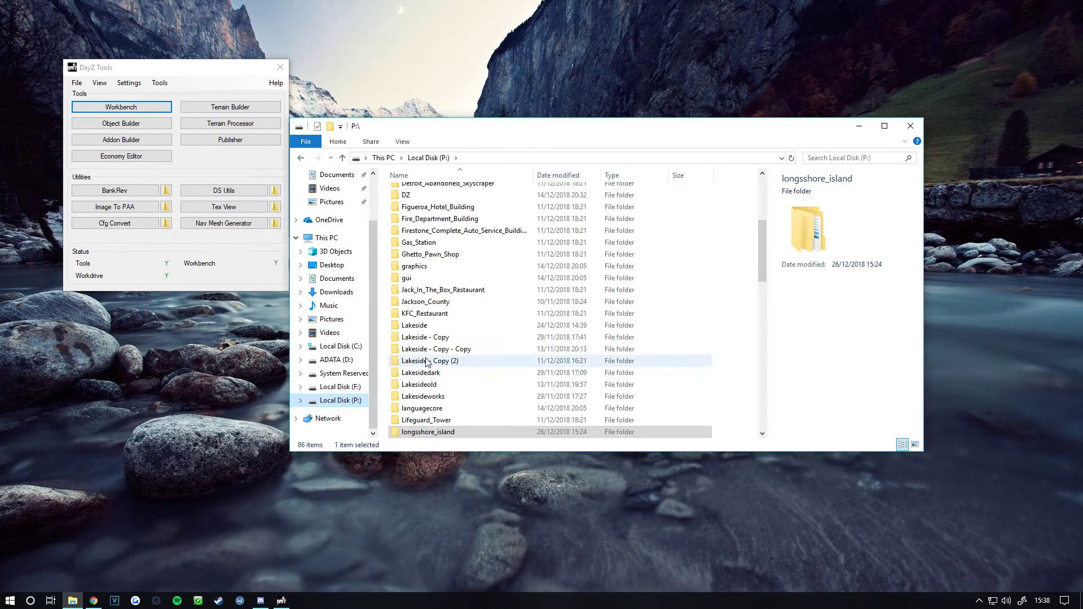
{"action": "double_click", "coordinate": [431, 326]}
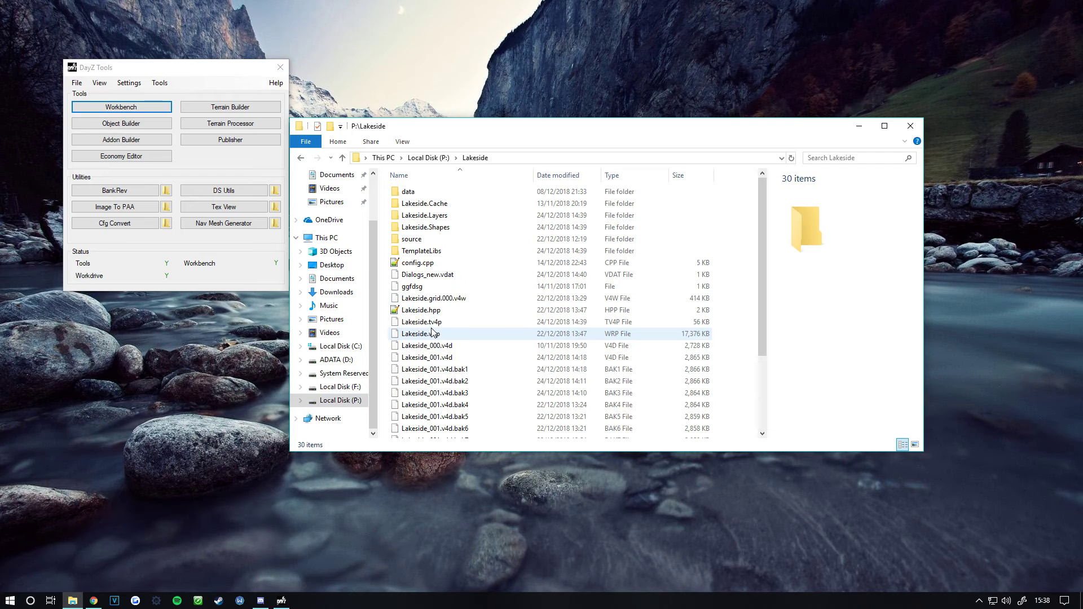
{"action": "left_click", "coordinate": [421, 241]}
{"action": "double_click", "coordinate": [421, 241]}
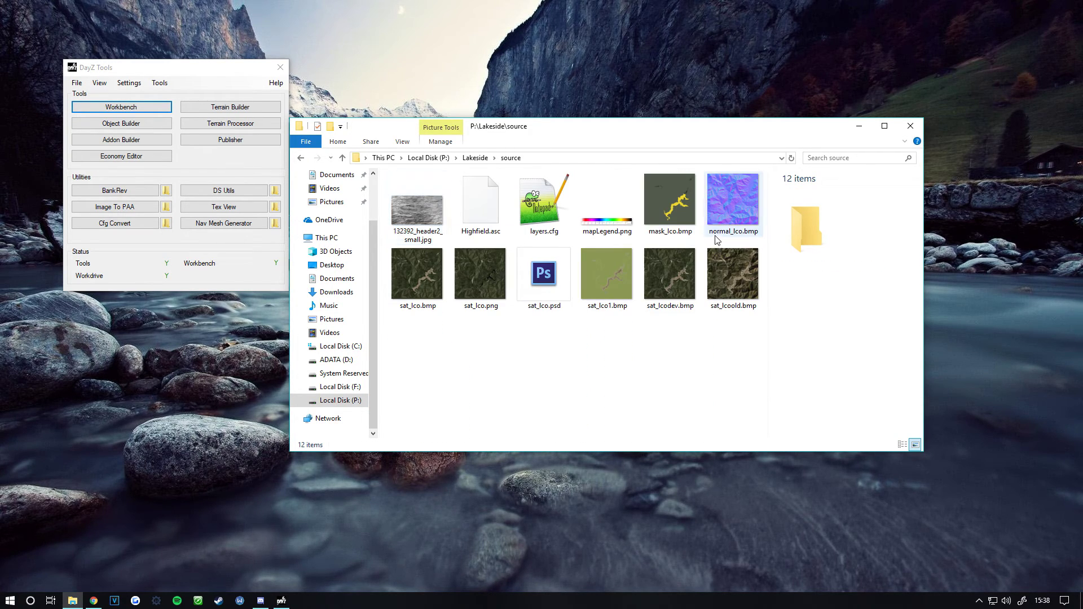
{"action": "left_click", "coordinate": [652, 210]}
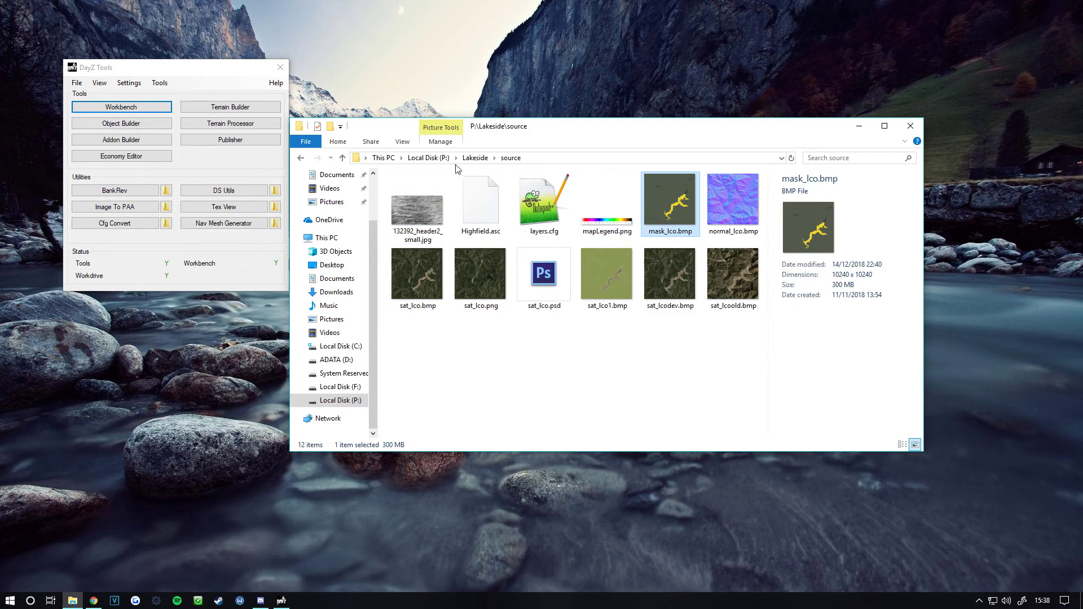
- Paste the copied mask_lco.bmp into P:\longsshore_island\source
{"action": "left_click", "coordinate": [428, 158]}
{"action": "scroll", "coordinate": [492, 252], "scroll_direction": "down", "scroll_amount": 2}
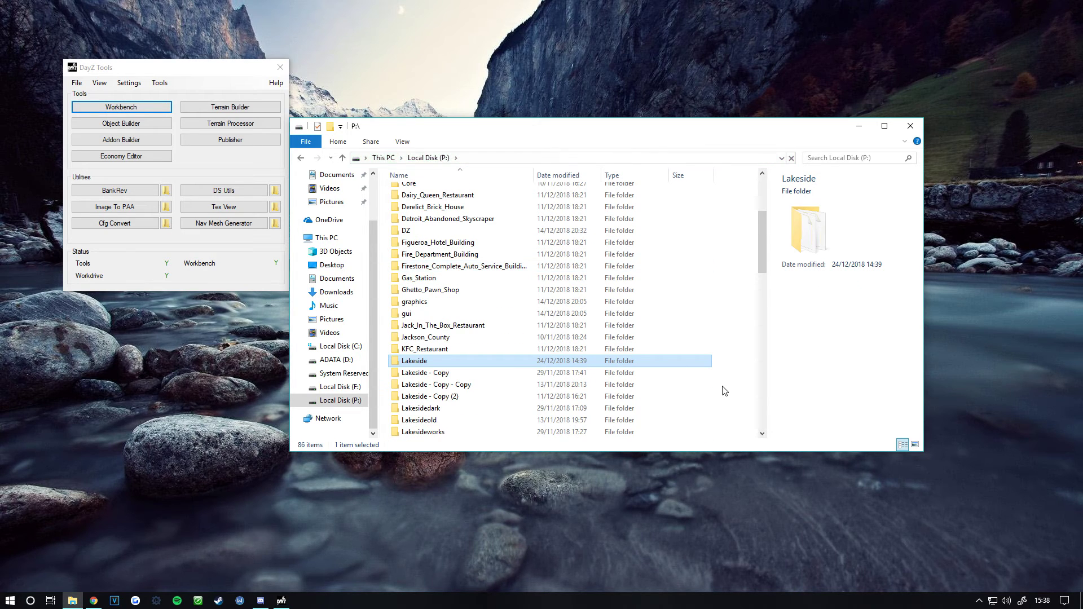
{"action": "scroll", "coordinate": [718, 389], "scroll_direction": "down", "scroll_amount": 2}
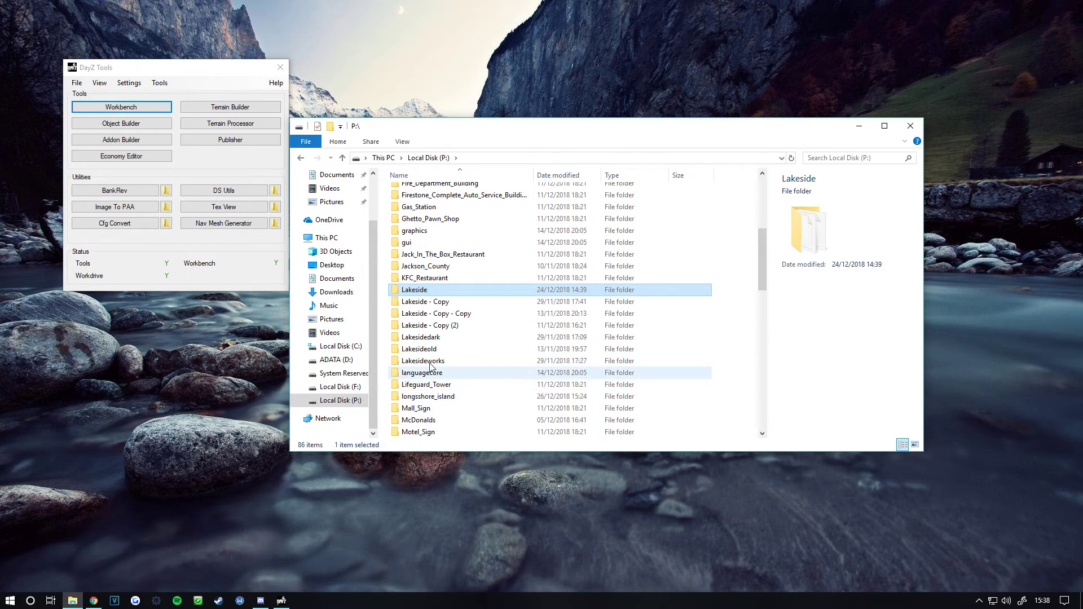
{"action": "double_click", "coordinate": [450, 397]}
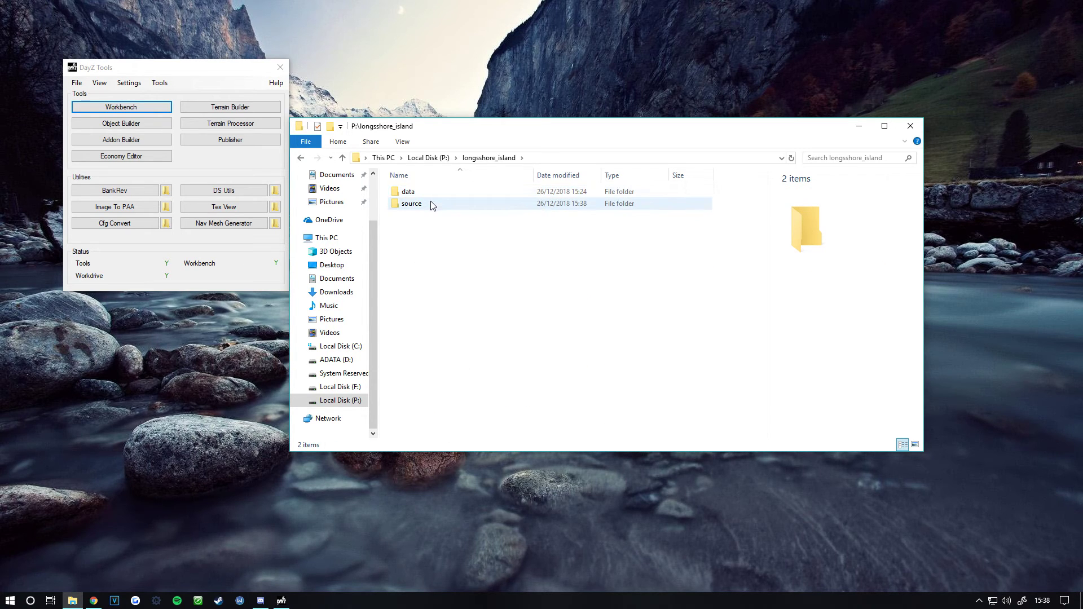
{"action": "double_click", "coordinate": [431, 204]}
{"action": "right_click", "coordinate": [479, 331]}
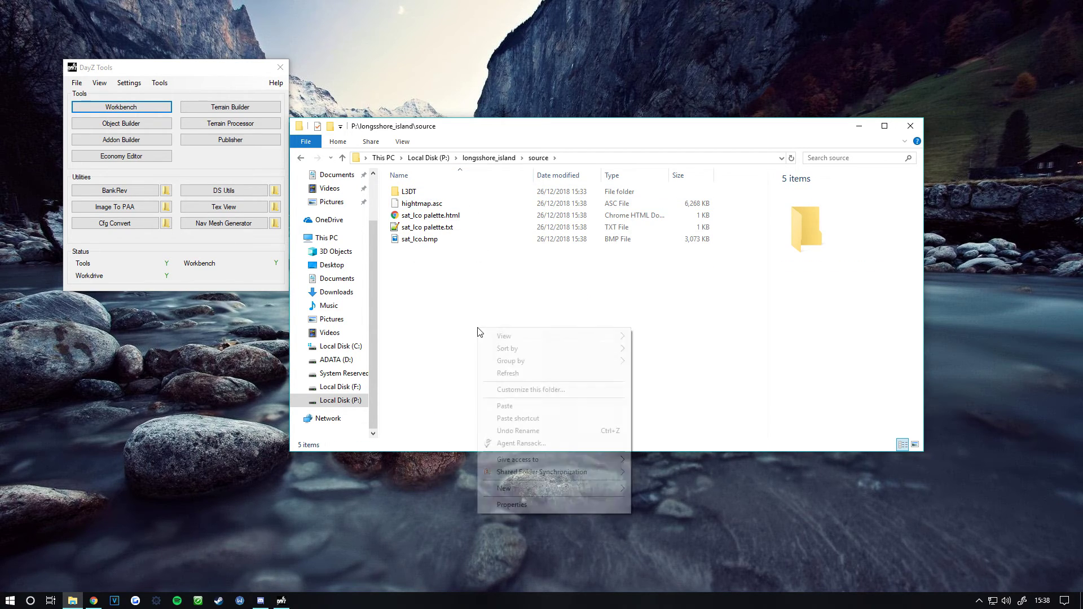
{"action": "left_click", "coordinate": [511, 406]}
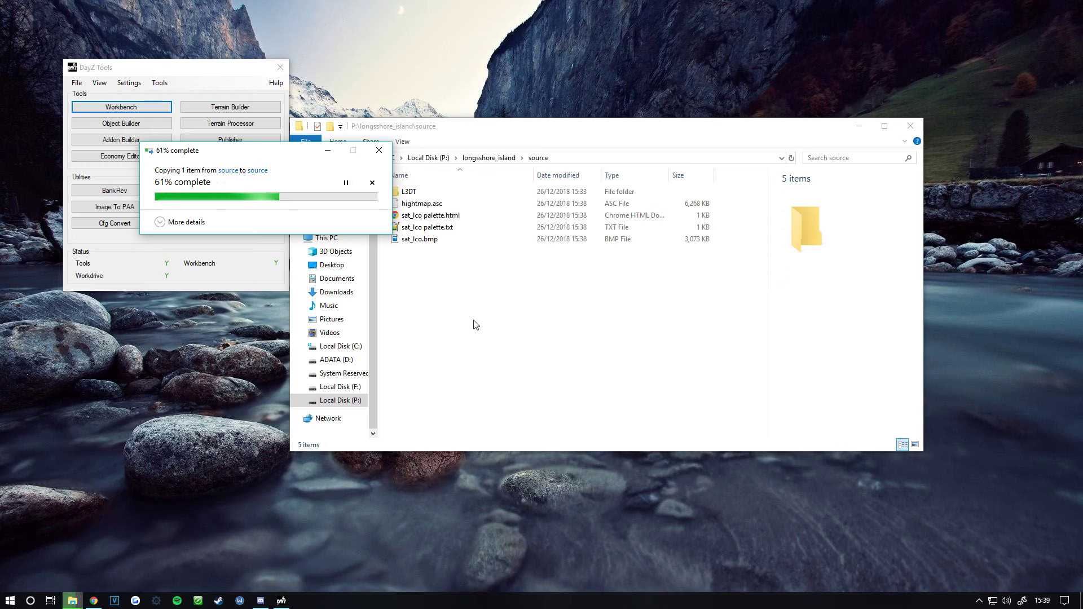
{"action": "left_click_drag", "start_coordinate": [519, 132], "coordinate": [569, 116]}
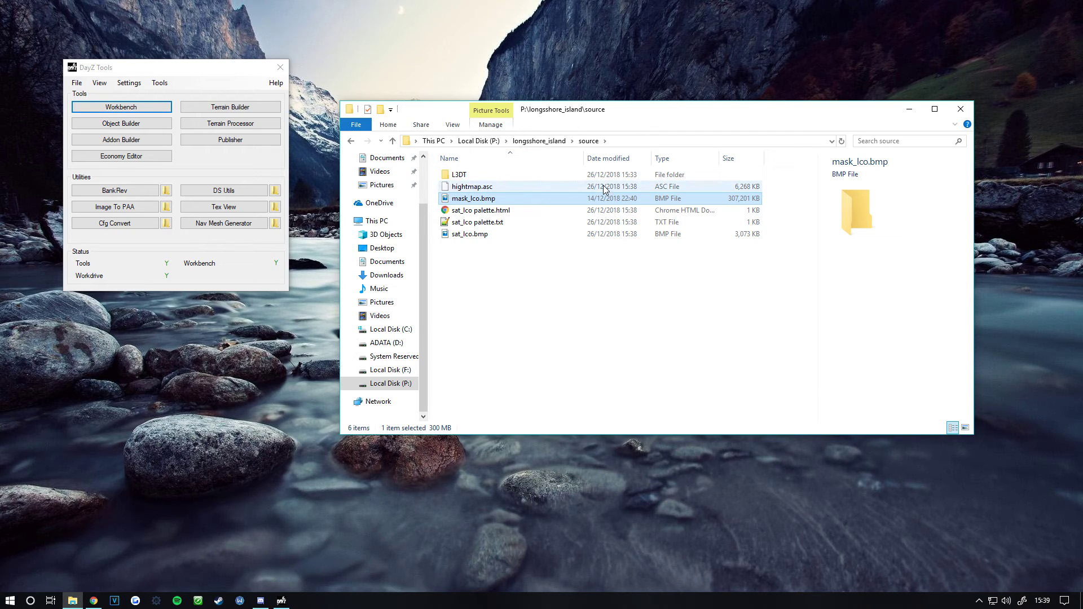
- Return to P:\Lakeside\source and copy mapLegend.png
{"action": "left_click", "coordinate": [468, 189]}
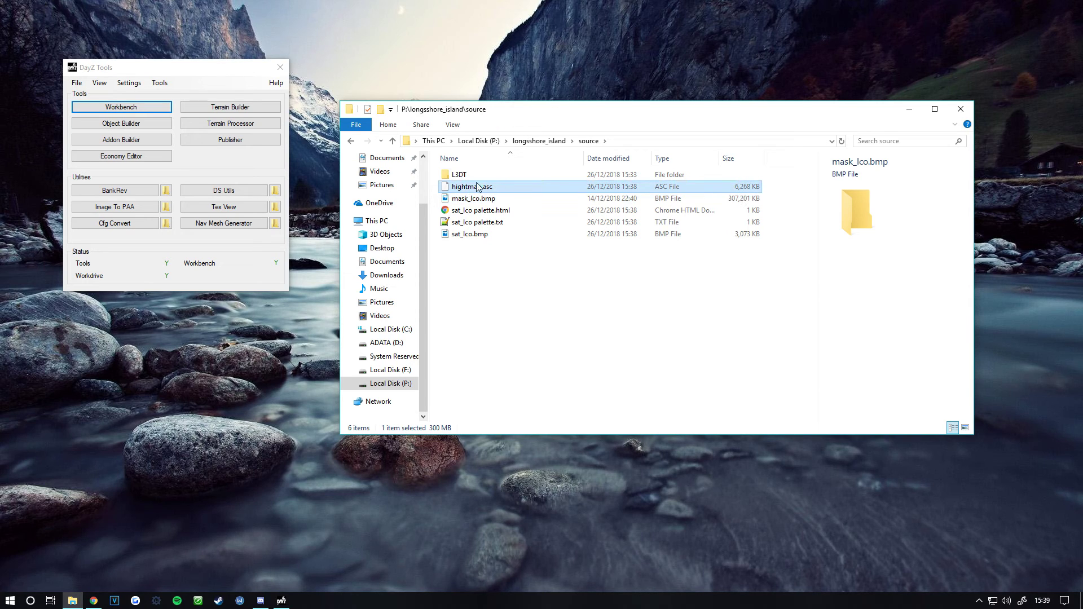
{"action": "left_click", "coordinate": [540, 141]}
{"action": "left_click", "coordinate": [478, 141]}
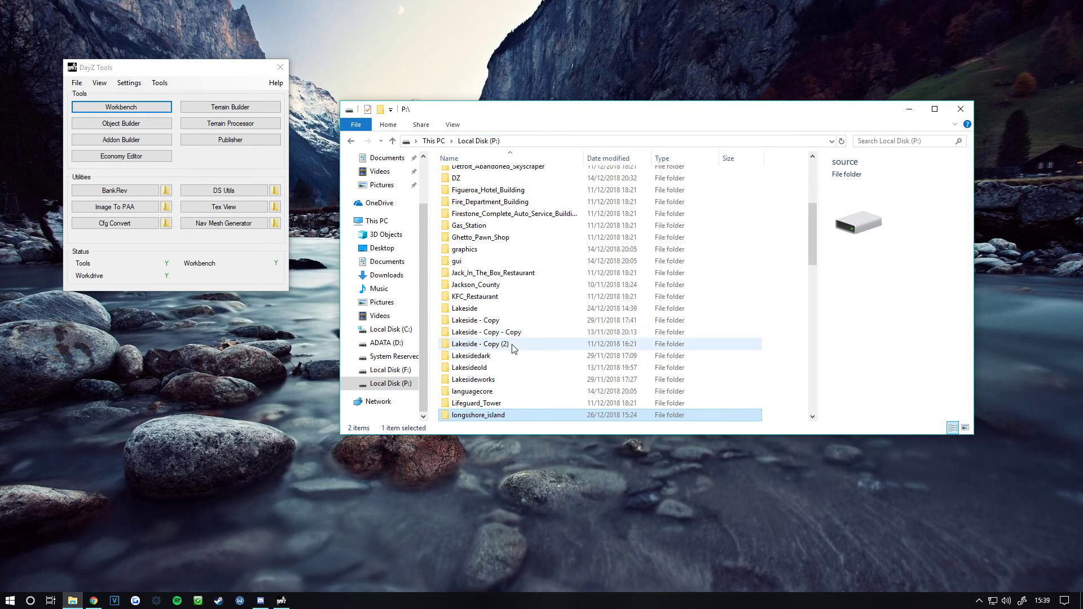
{"action": "double_click", "coordinate": [490, 308]}
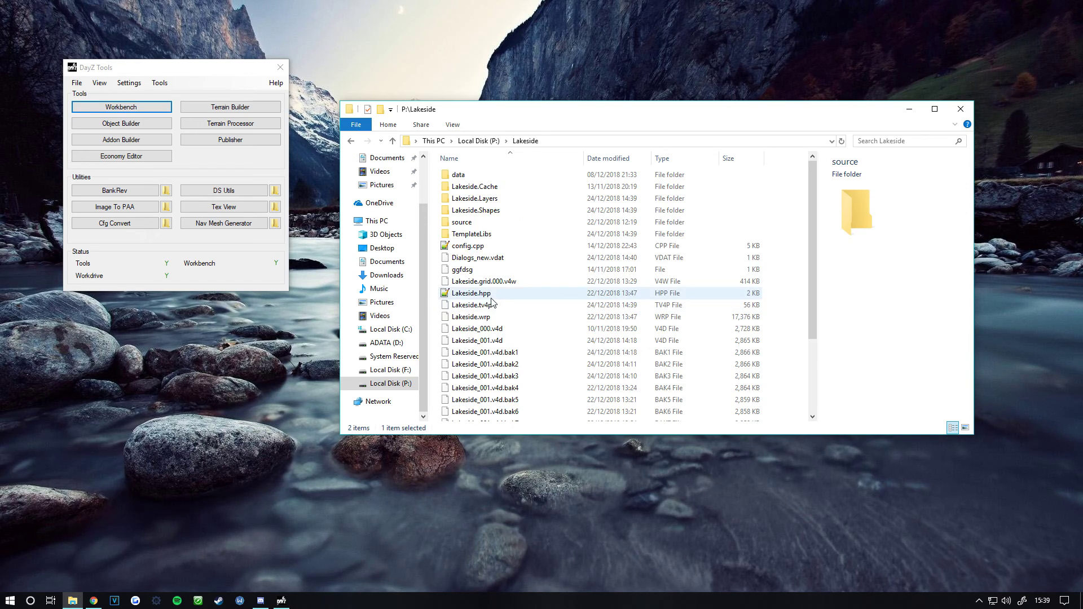
{"action": "double_click", "coordinate": [490, 221]}
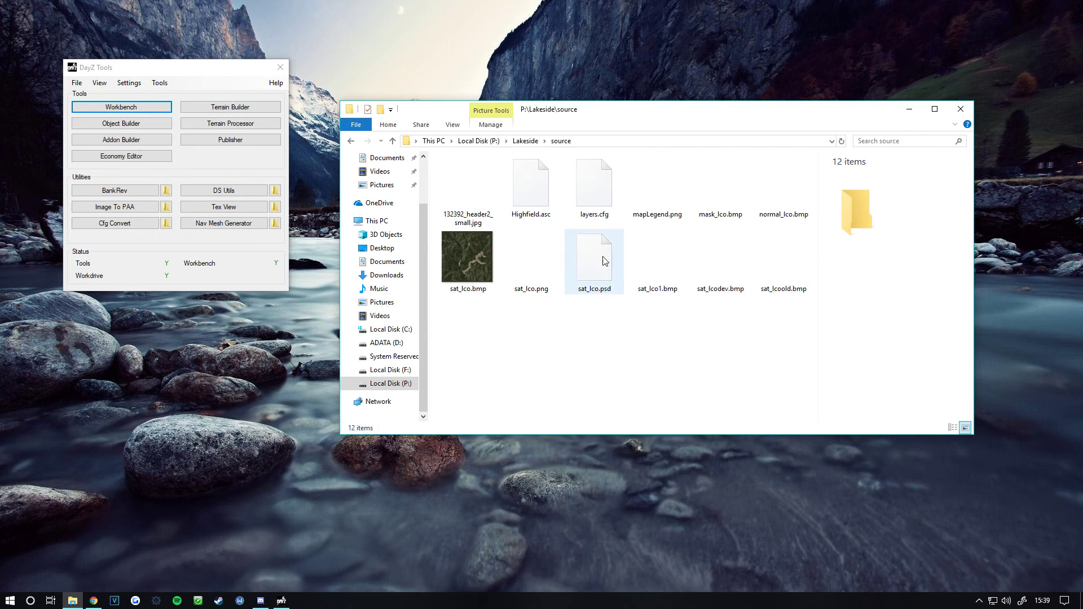
{"action": "left_click", "coordinate": [671, 217]}
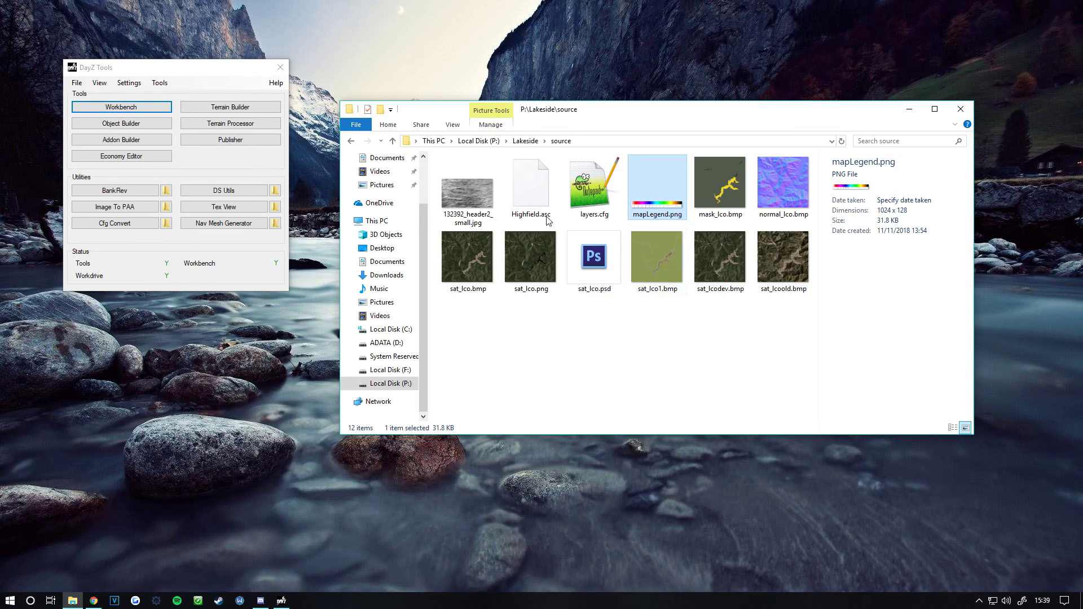
- Paste the copied mapLegend.png into the source folder of longsshore_island
{"action": "left_click", "coordinate": [489, 141]}
{"action": "scroll", "coordinate": [494, 347], "scroll_direction": "down", "scroll_amount": 5}
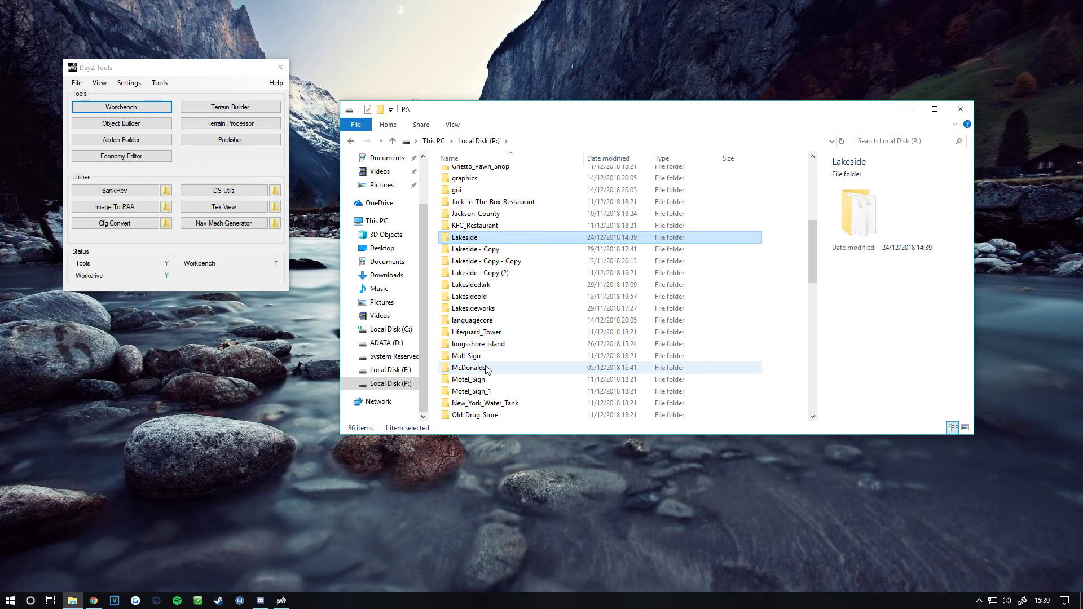
{"action": "double_click", "coordinate": [484, 343]}
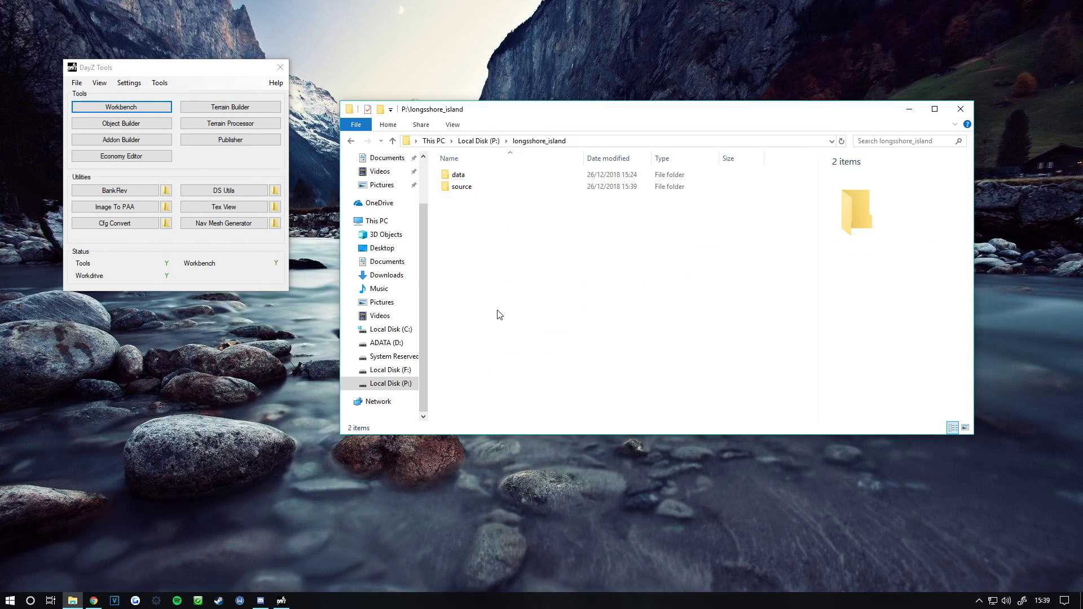
{"action": "double_click", "coordinate": [478, 188]}
{"action": "right_click", "coordinate": [540, 309]}
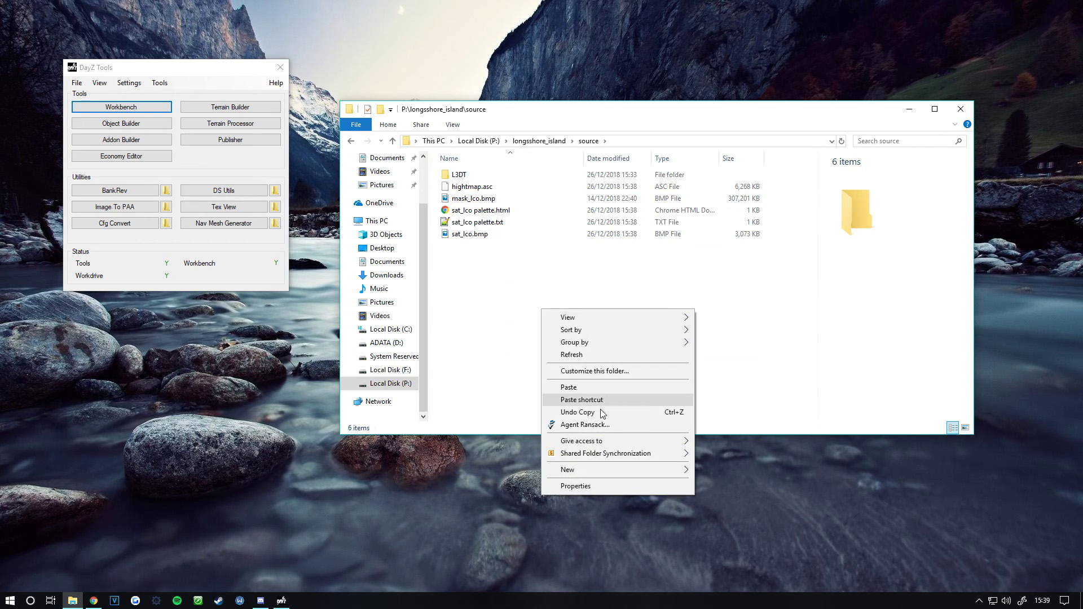
{"action": "left_click", "coordinate": [564, 387]}
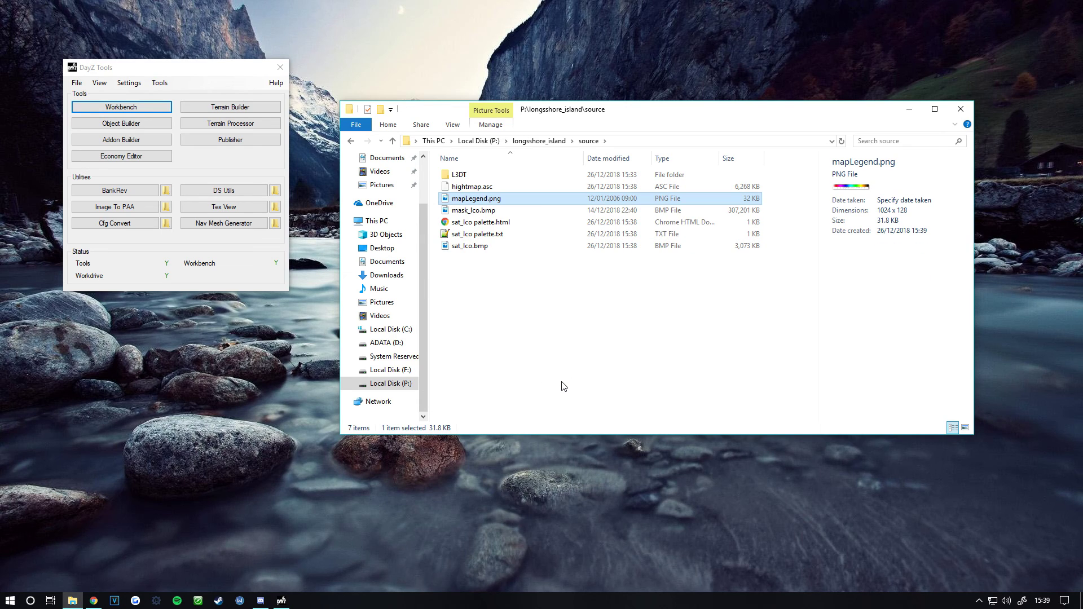